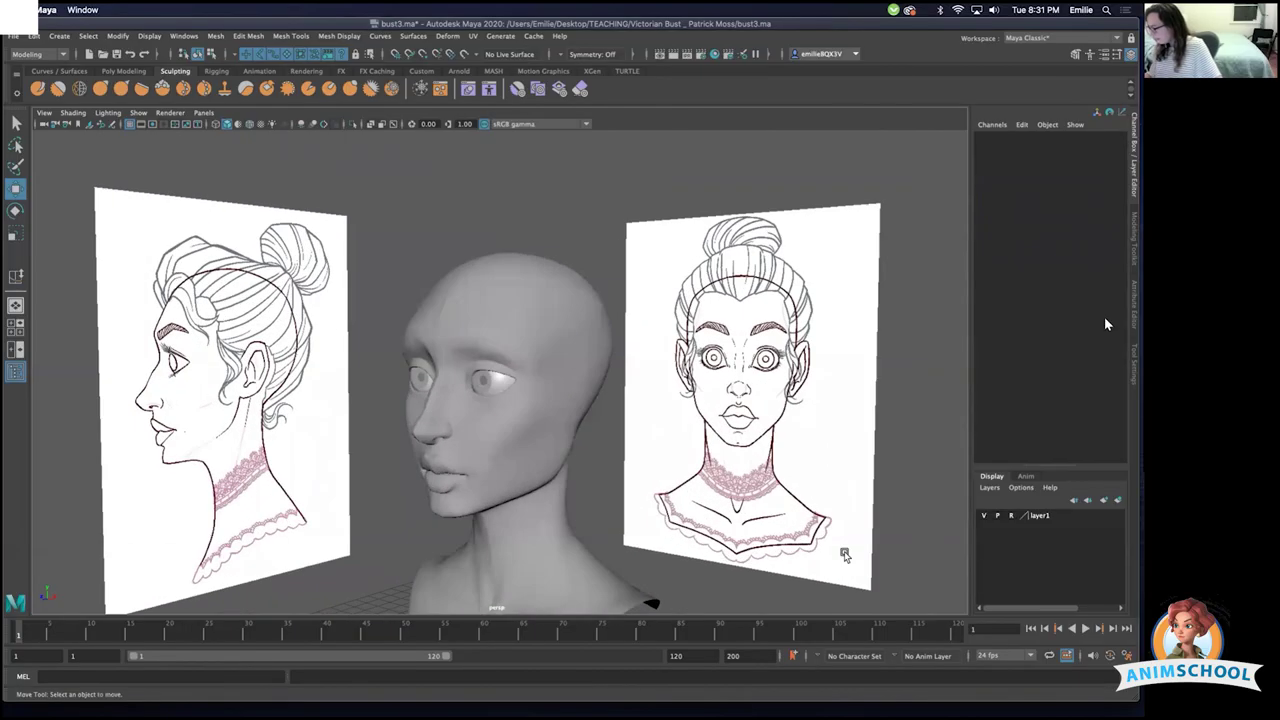
- Create a polygon plane and set both its width and height subdivisions to 4
left_click_drag(679, 553, 672, 555, "alt")
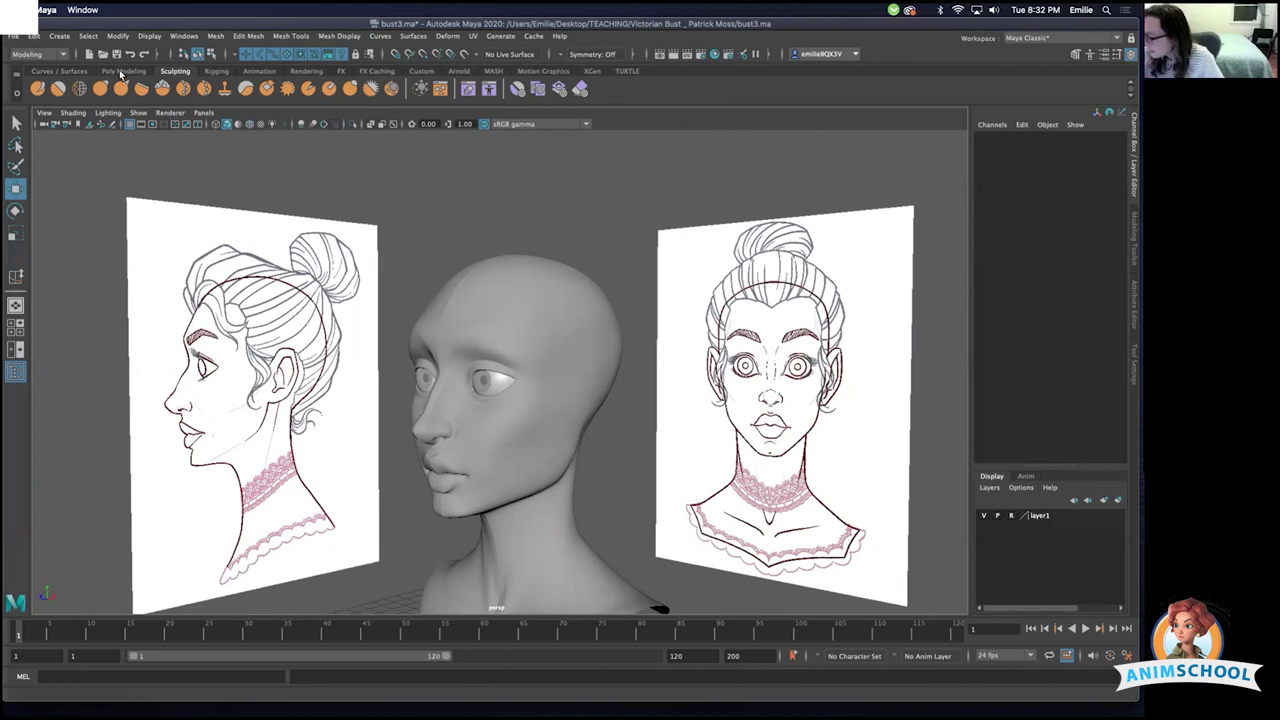
left_click(120, 72)
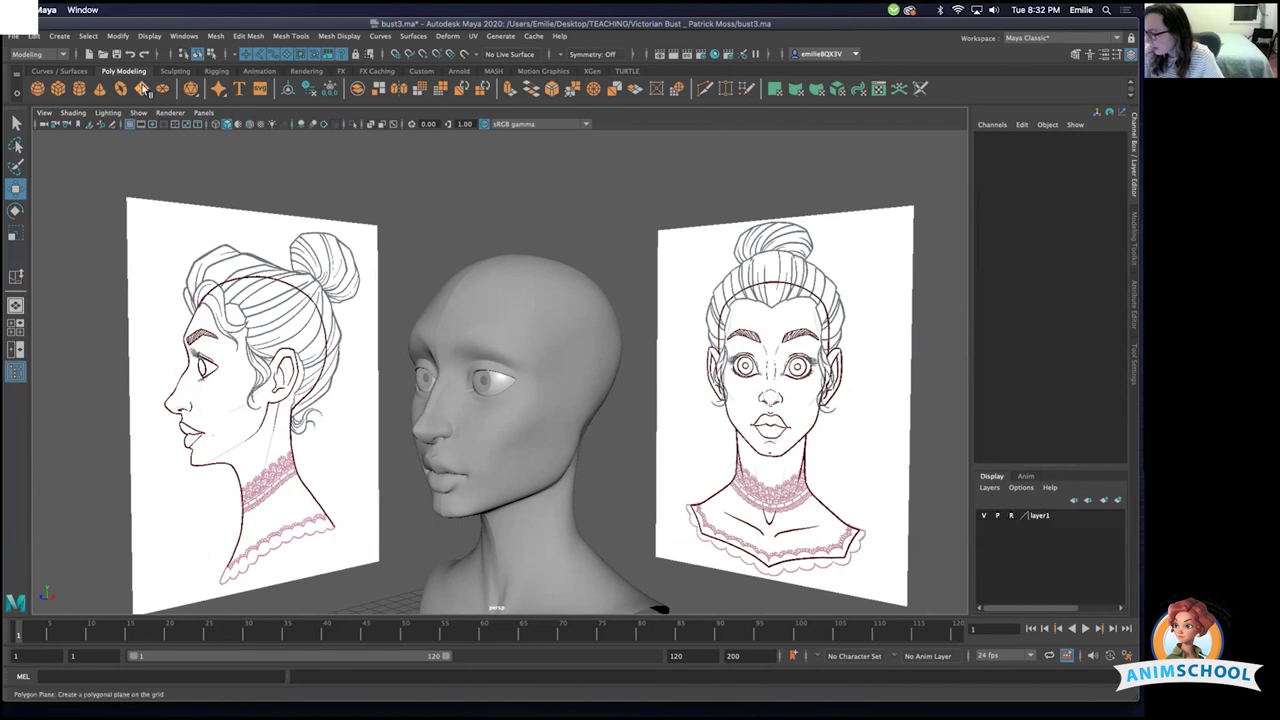
left_click(143, 89)
right_click_drag(574, 446, 480, 415, "alt")
left_click_drag(480, 415, 480, 491, "alt")
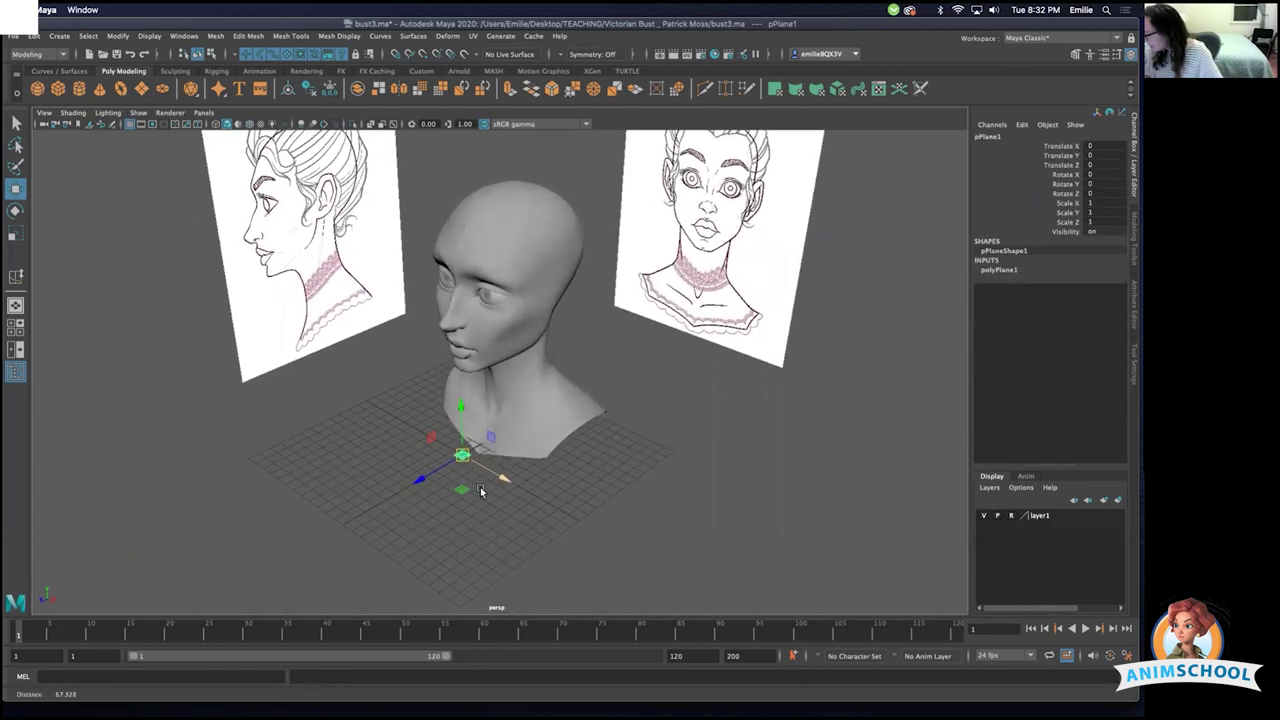
right_click_drag(480, 491, 620, 440, "alt")
left_click(996, 270)
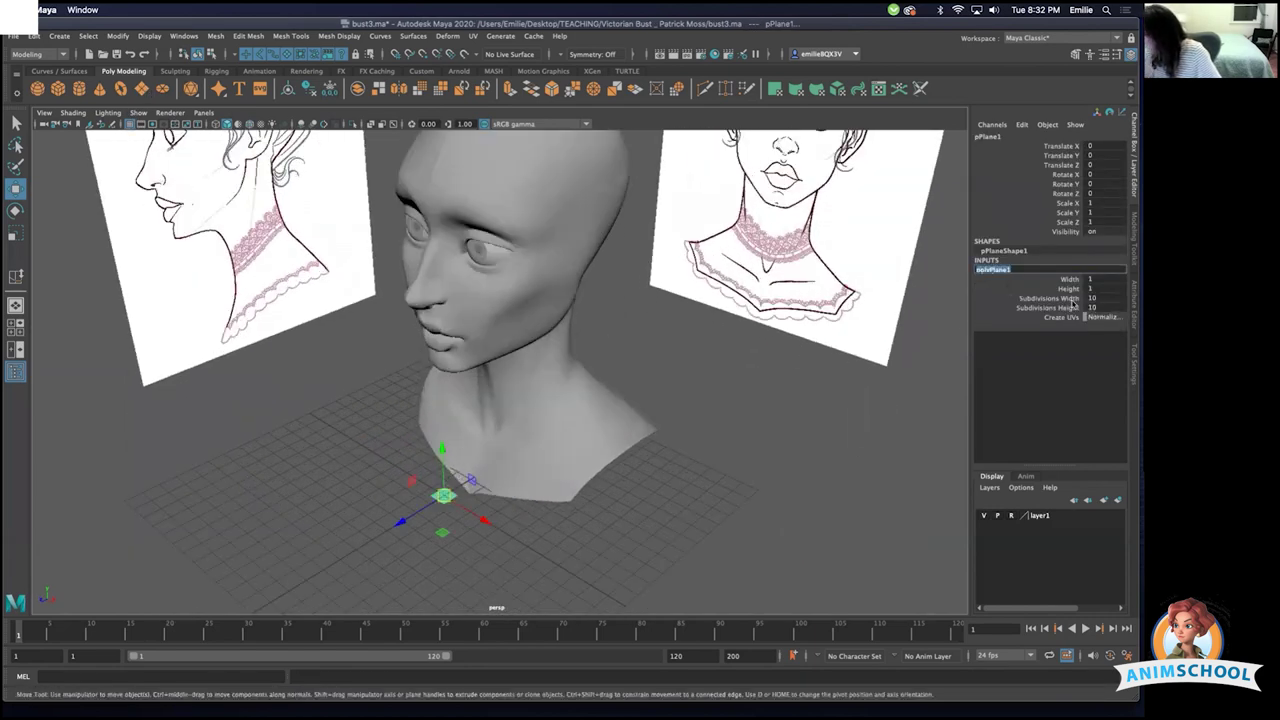
left_click_drag(1050, 298, 1050, 308)
middle_click_drag(722, 421, 674, 427)
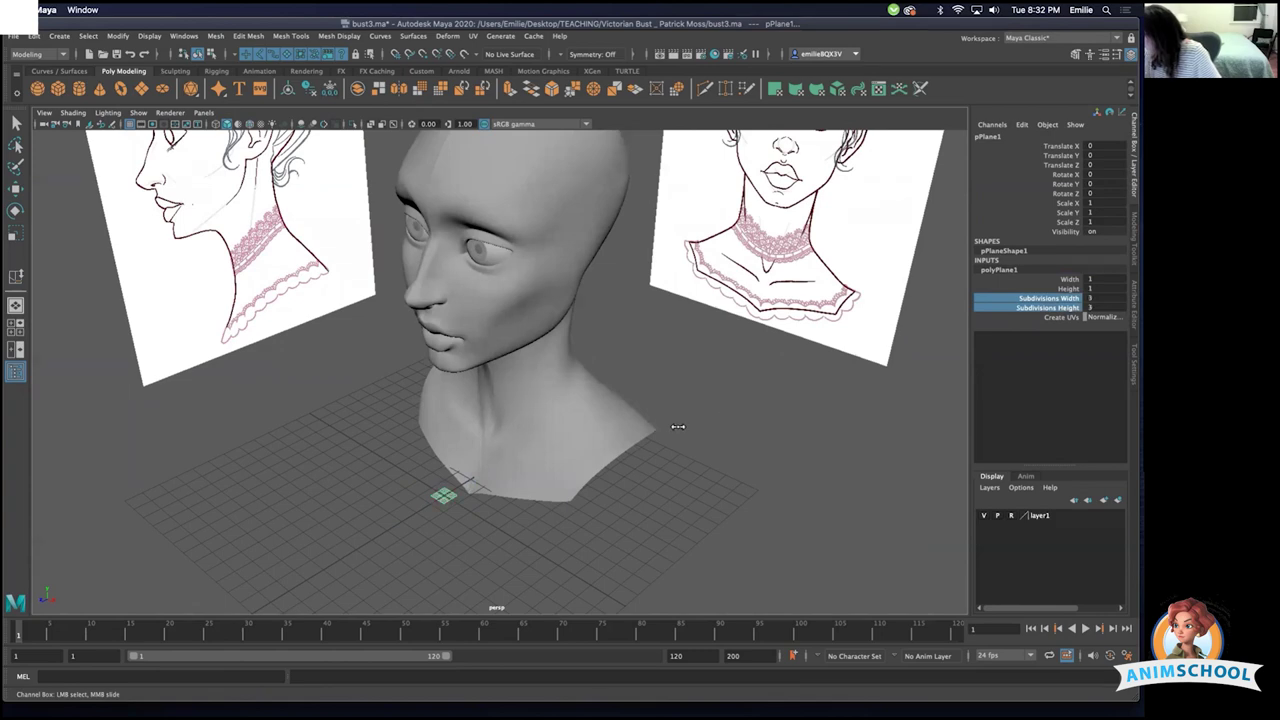
- Rotate the plane upright by setting its Z rotation to -90
left_click_drag(679, 427, 626, 446, "alt")
key("e")
left_click_drag(472, 479, 472, 552)
left_click(1108, 195)
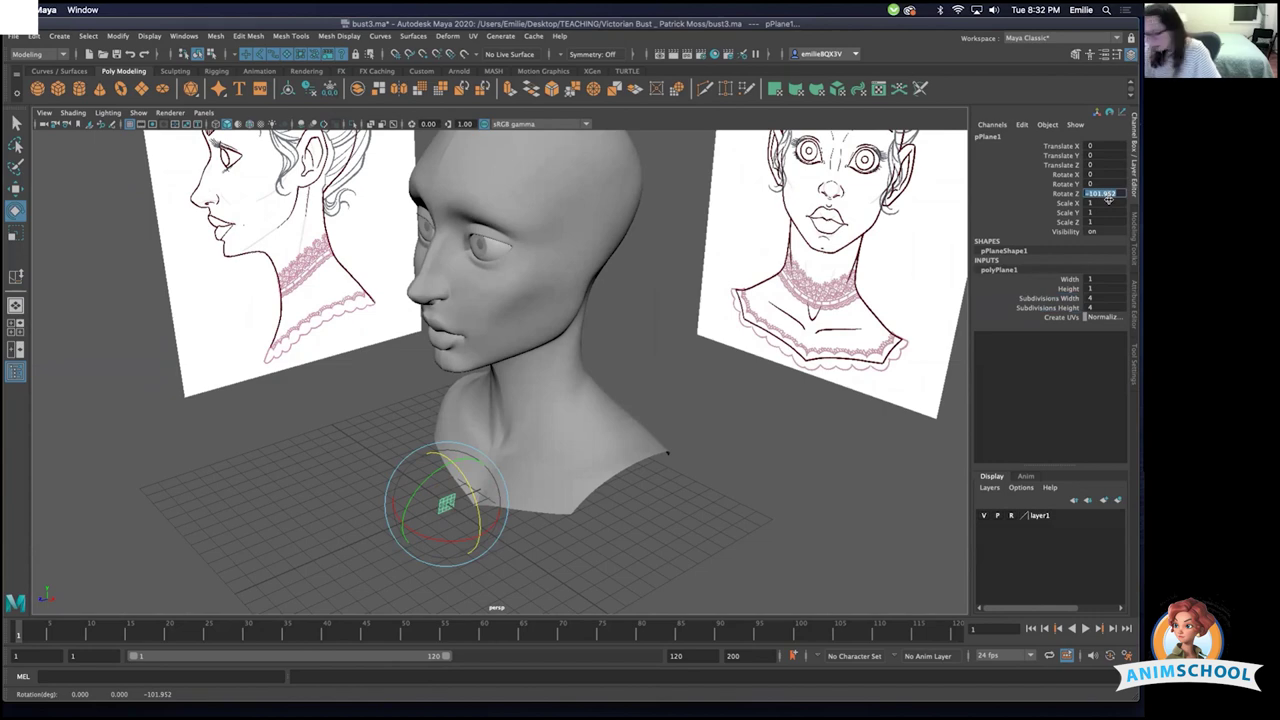
type("-90")
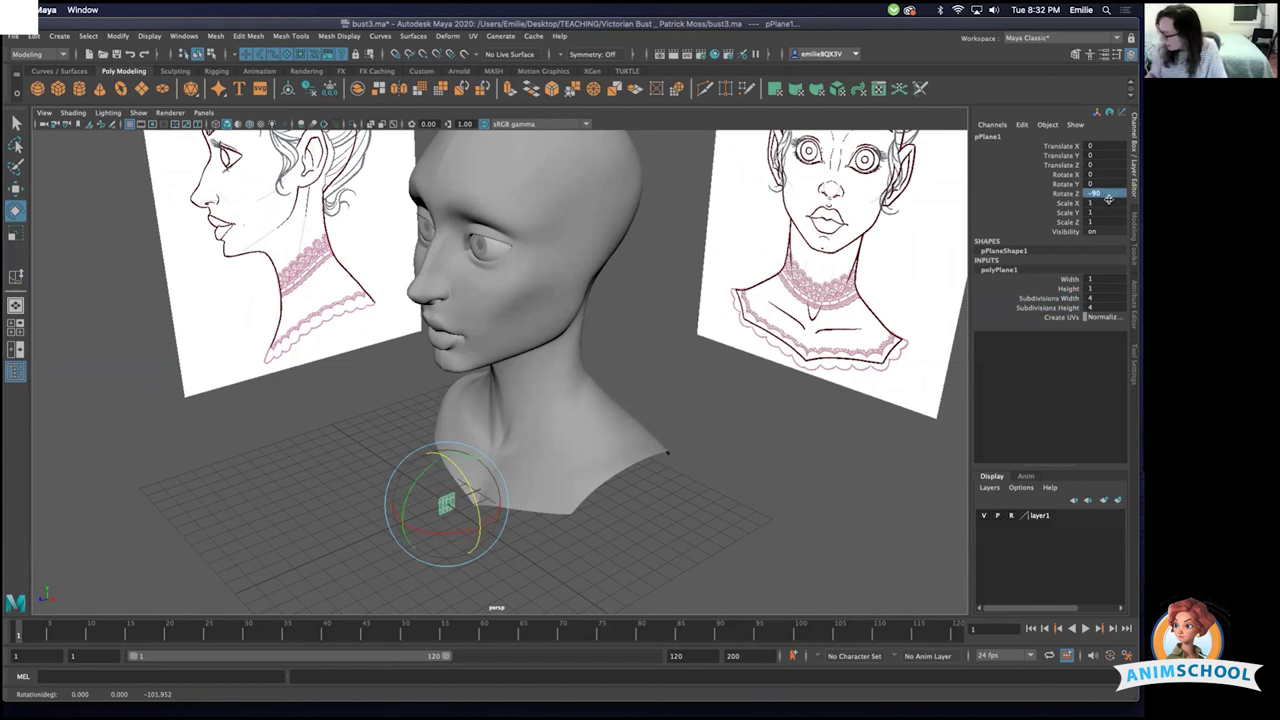
- Move the plane over the ear of the side reference drawing in a wireframe side view, at about Y 13.27 and Z -6.78
left_click_drag(441, 503, 619, 312, "alt")
key("w")
key("space")
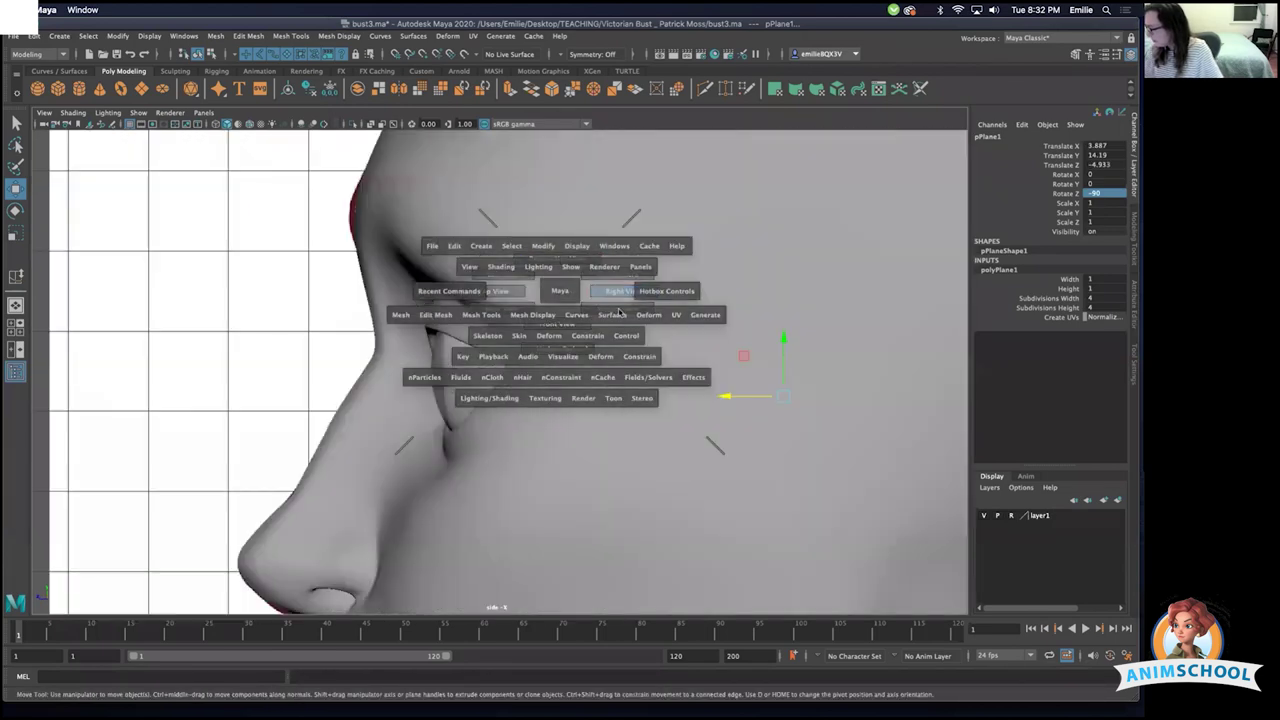
key("4")
scroll(690, 440, "down", 3)
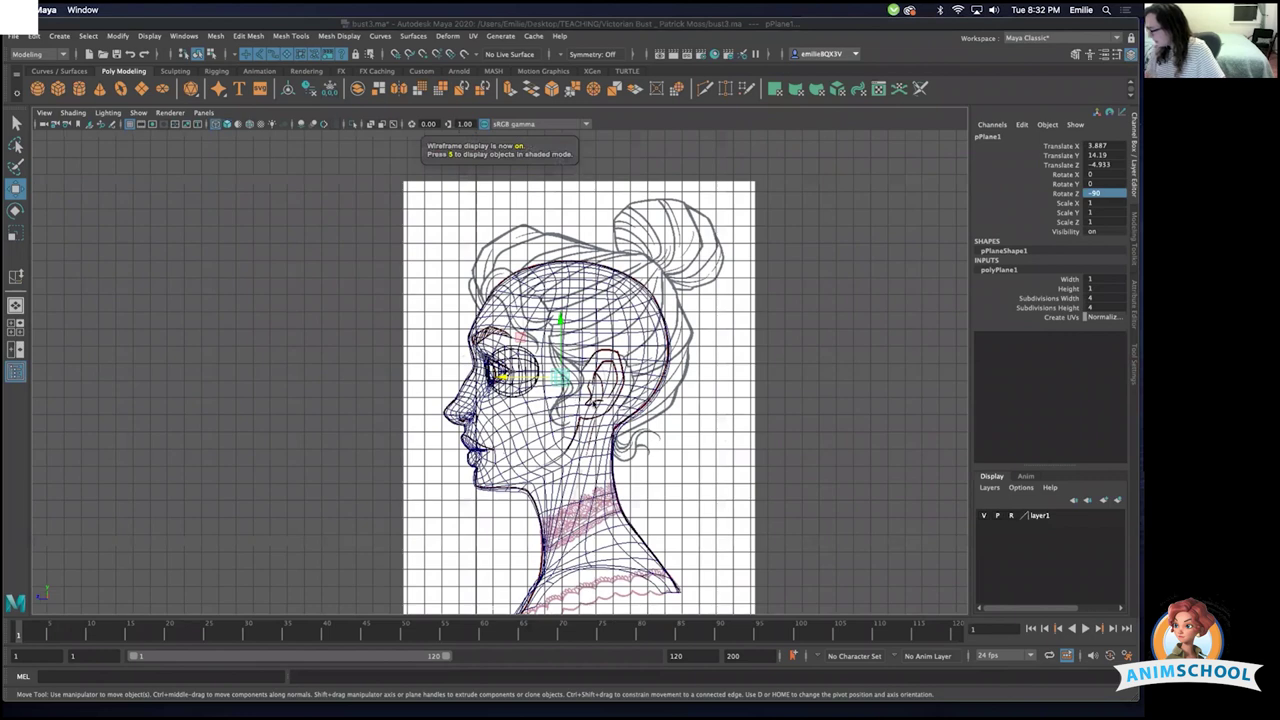
scroll(592, 408, "up", 3)
middle_click_drag(630, 390, 490, 371, "alt")
scroll(490, 371, "up", 3)
left_click_drag(402, 361, 457, 393)
scroll(560, 397, "down", 1)
scroll(560, 396, "up", 5)
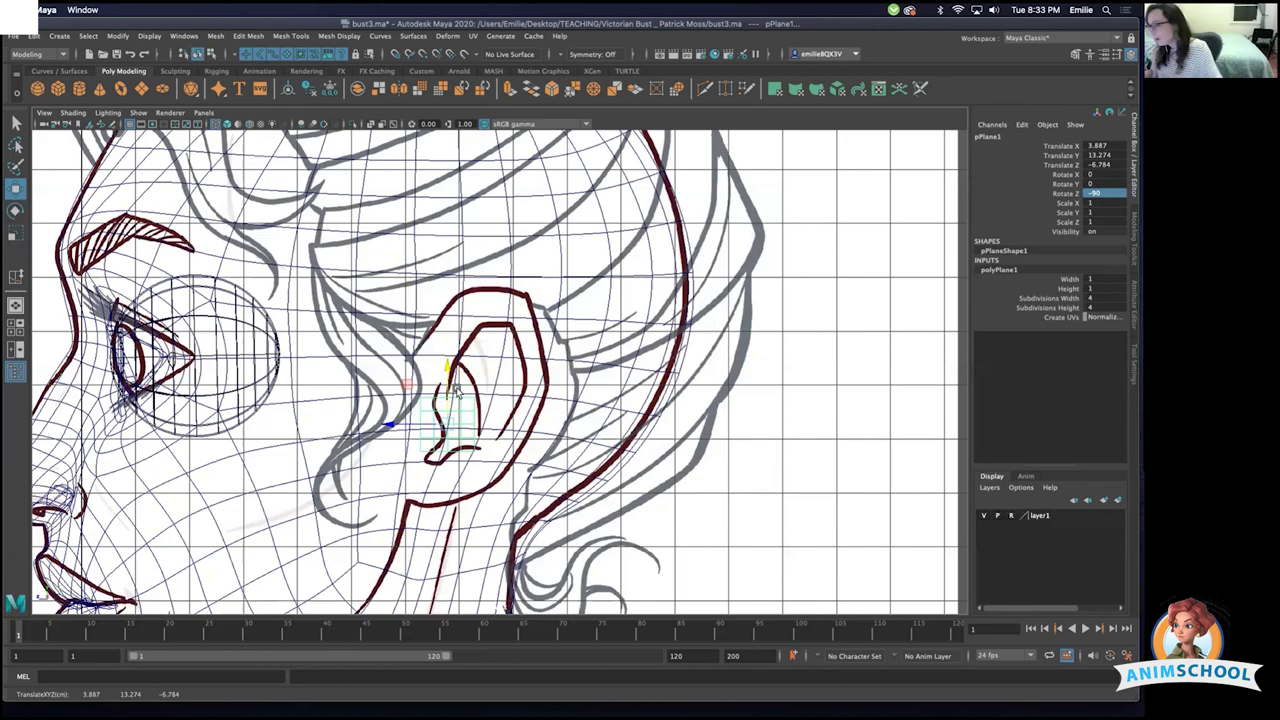
- Move the plane outward from the side of the head to about X 4.35 in the perspective view
right_click_drag(545, 468, 497, 428, "alt")
key("space")
left_click(500, 458)
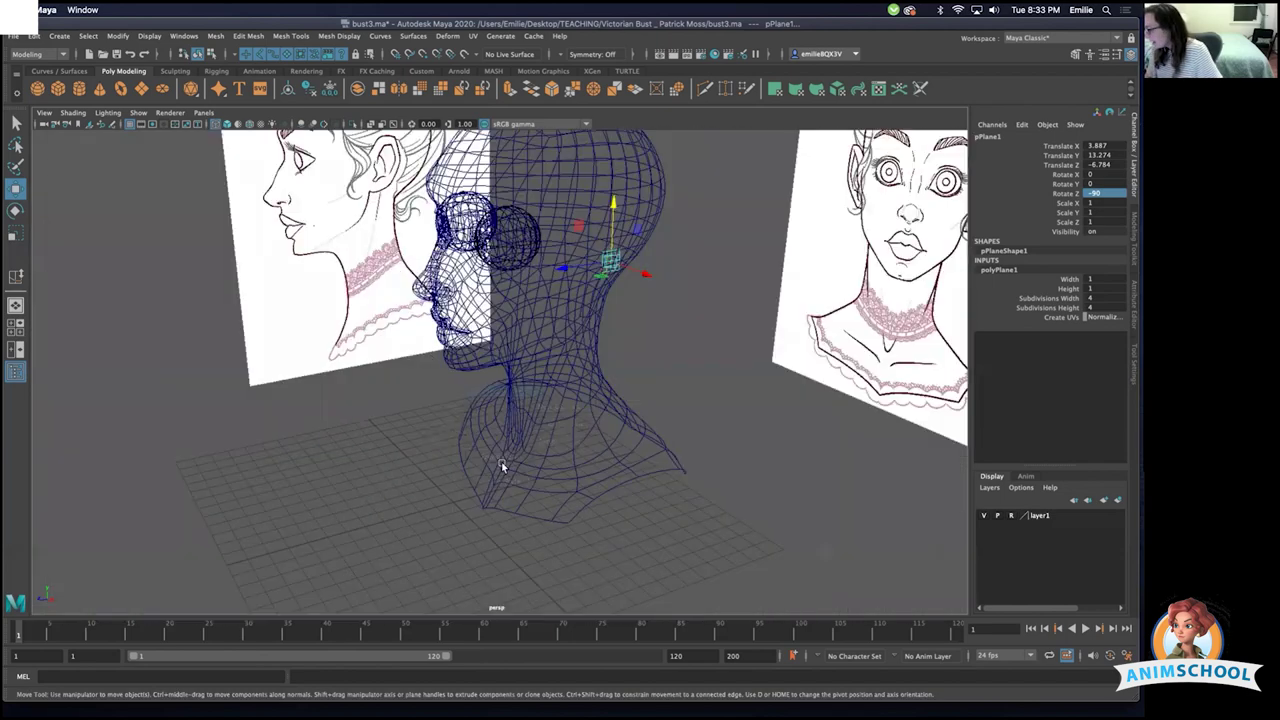
left_click_drag(502, 463, 598, 508, "alt")
right_click_drag(598, 508, 640, 500, "alt")
left_click_drag(562, 318, 757, 459)
right_click_drag(535, 470, 604, 485, "alt")
left_click_drag(604, 485, 535, 487, "alt")
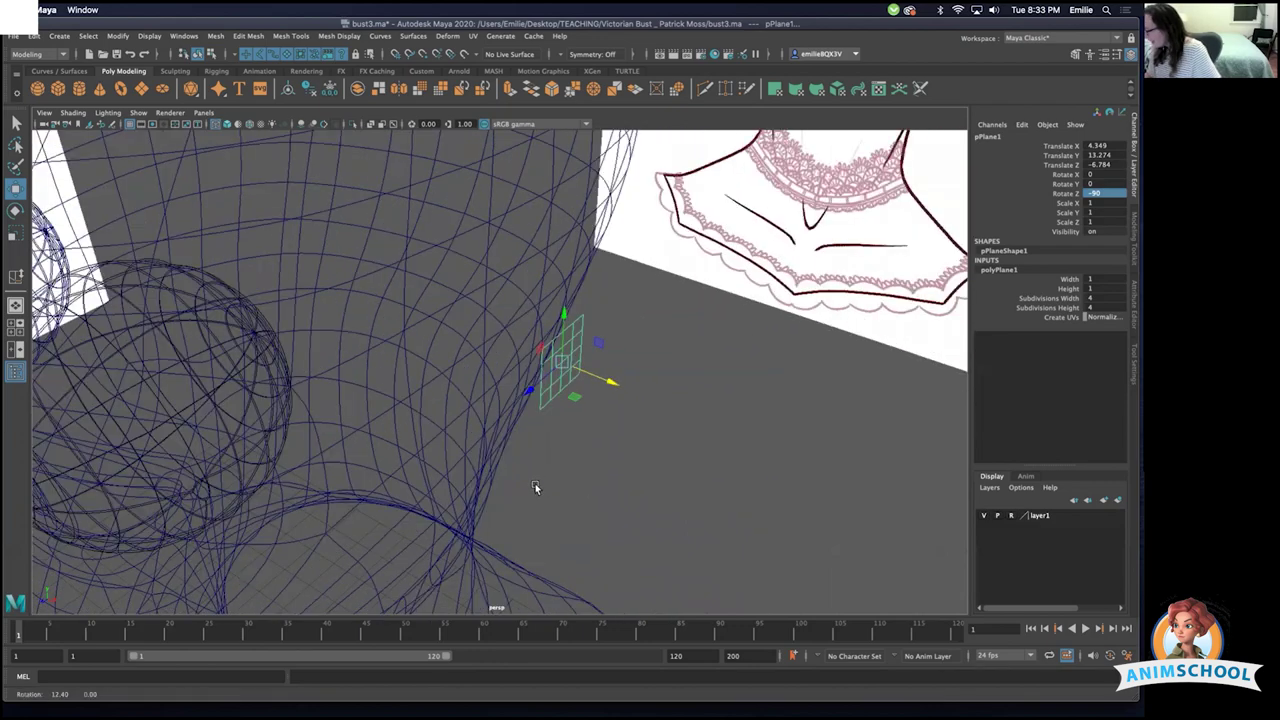
right_click_drag(535, 487, 675, 472, "alt")
left_click_drag(598, 482, 596, 480, "alt")
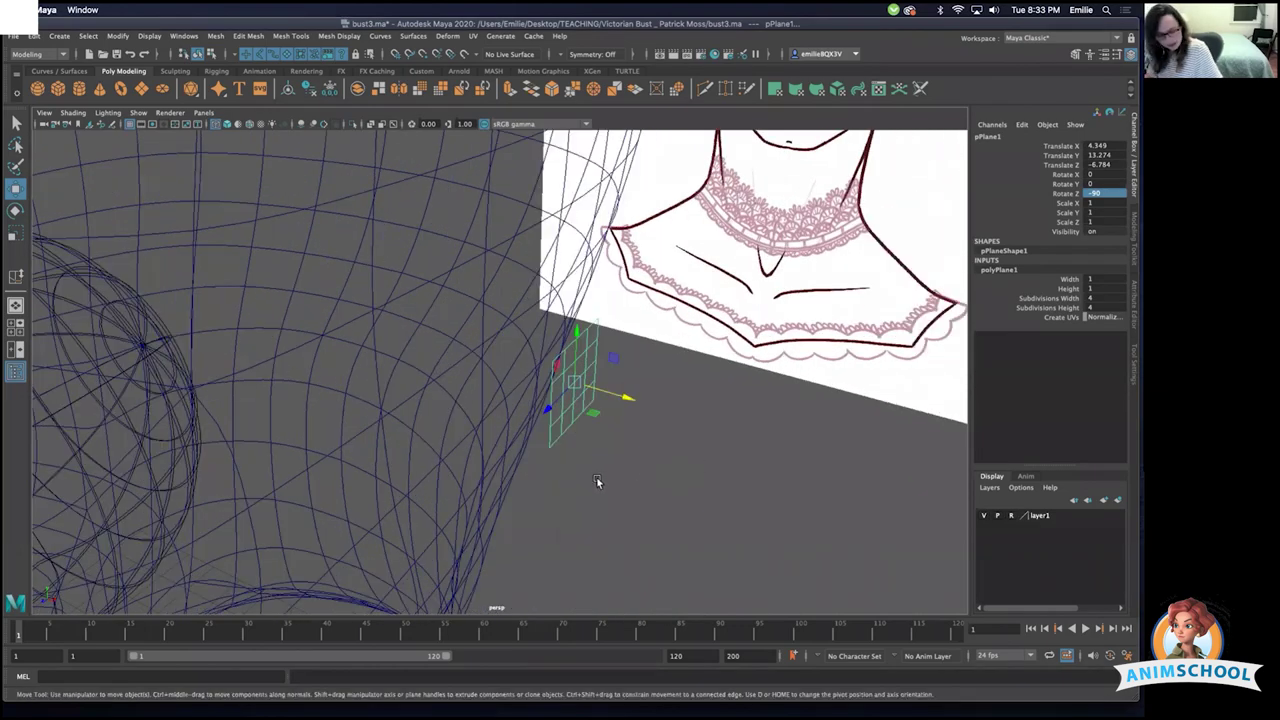
- Snap the plane's pivot to the middle of its front edge, beside the head, and return to shaded display
key("w")
key("v")
key("d")
left_click_drag(574, 384, 549, 404)
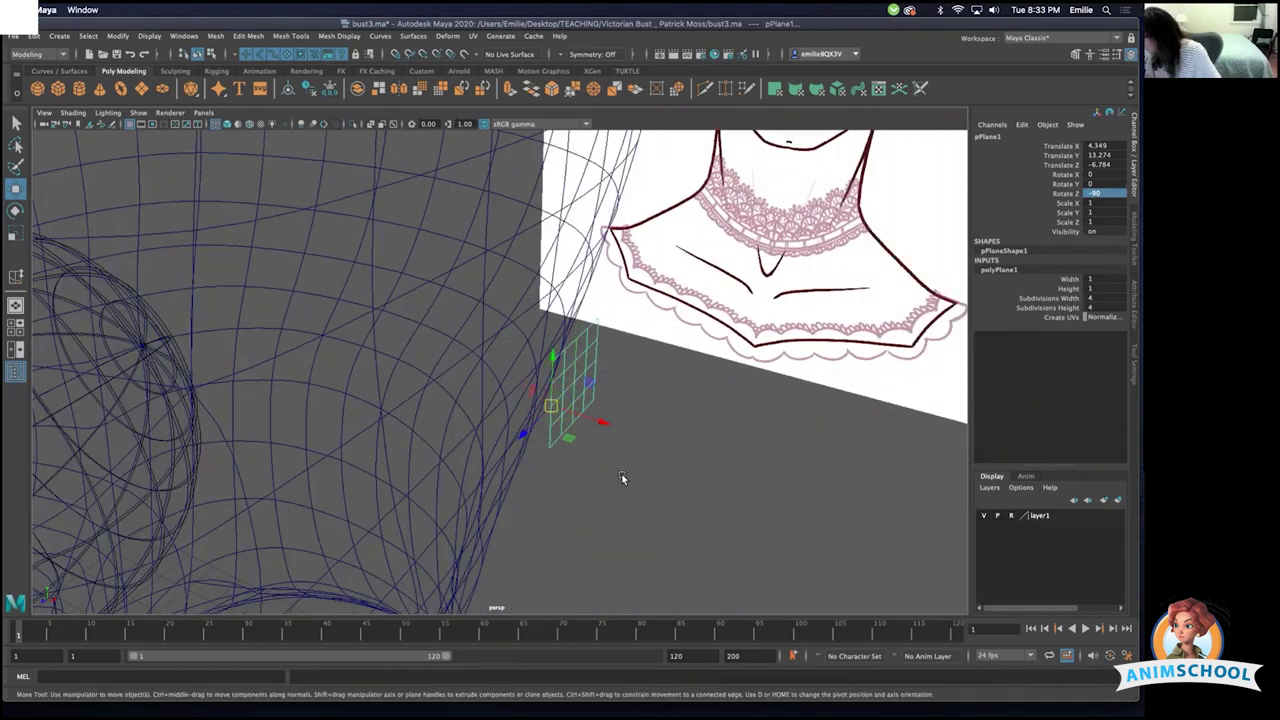
left_click_drag(623, 480, 717, 512, "alt")
key("5")
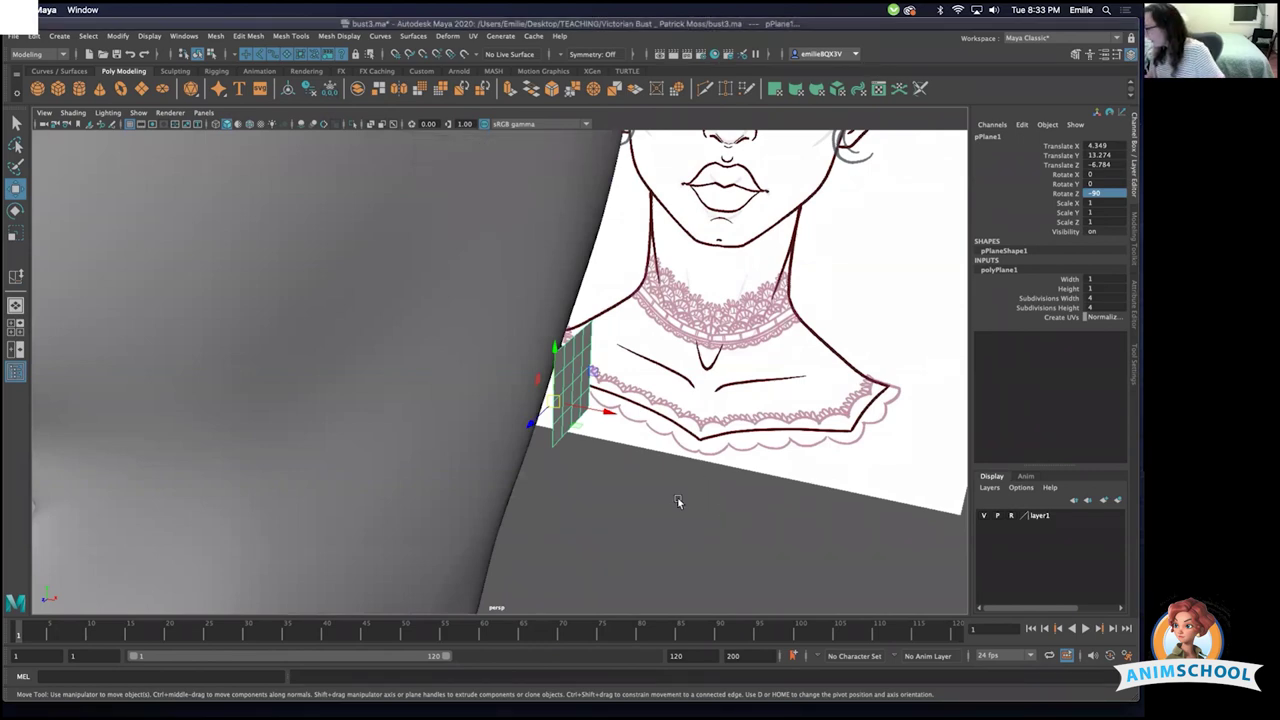
right_click_drag(678, 502, 566, 417, "alt")
left_click_drag(566, 417, 574, 426, "alt")
right_click_drag(574, 426, 549, 441, "alt")
left_click_drag(549, 441, 558, 446, "alt")
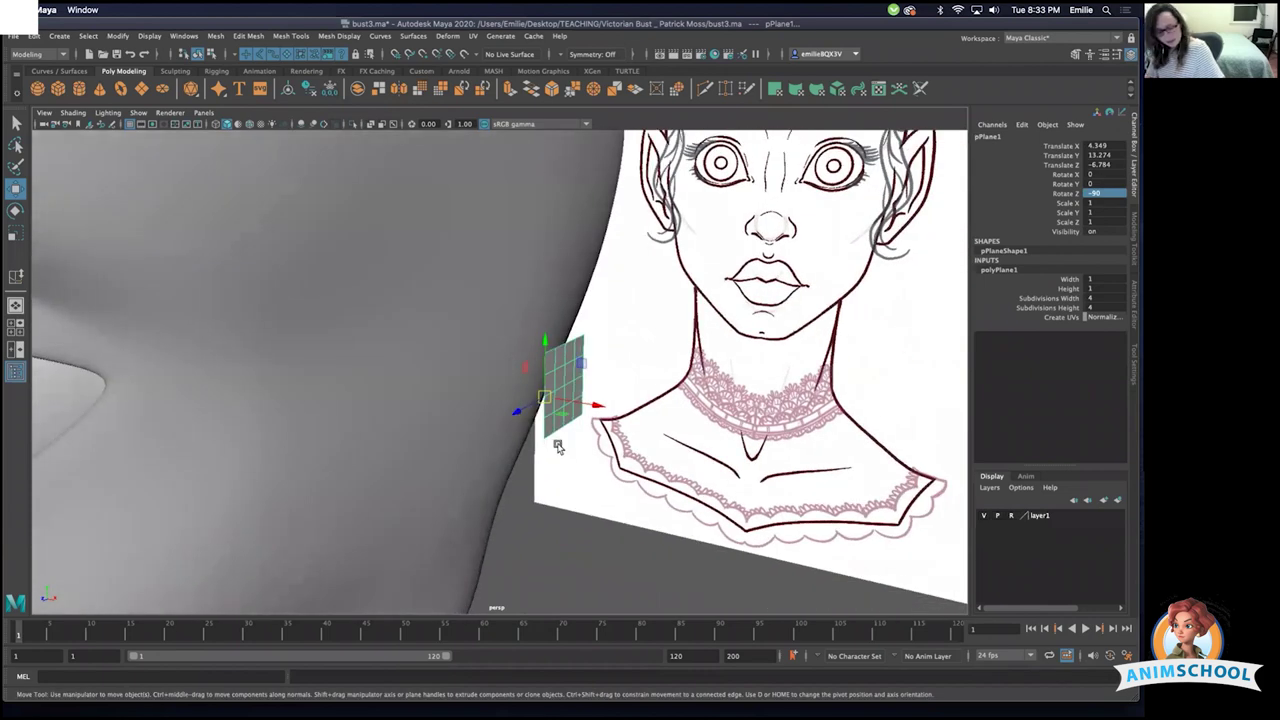
key("d")
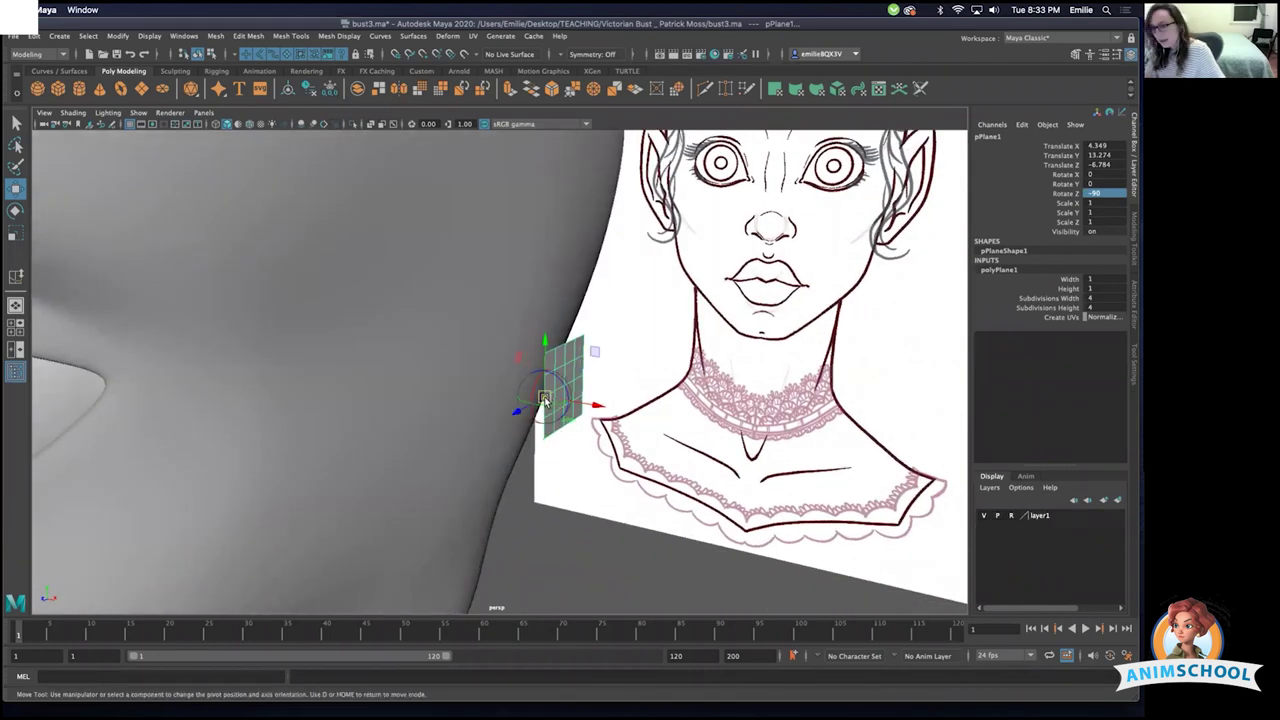
left_click_drag(544, 400, 397, 407)
key("d")
key("v")
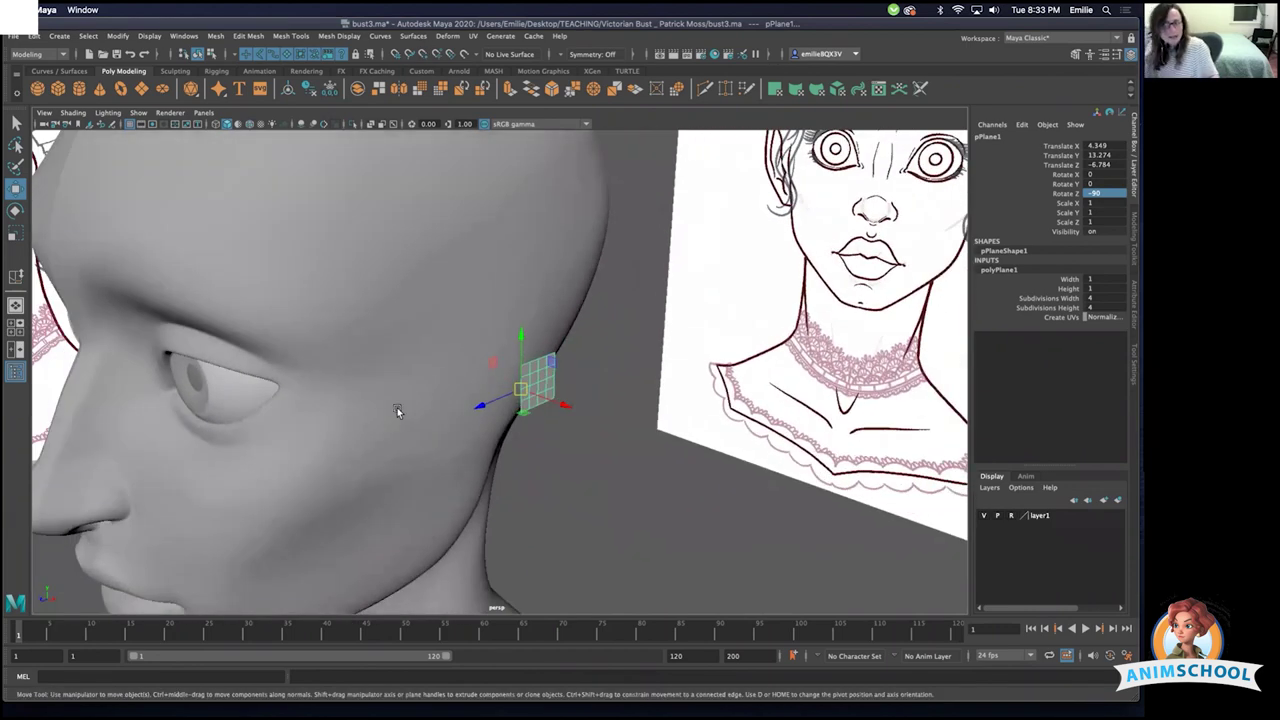
- Move the plane's upper front corner vertex up to the front outline of the ear in the wireframe side view
left_click_drag(397, 407, 600, 428, "alt")
key("space")
right_click_drag(604, 436, 644, 456, "alt")
key("4")
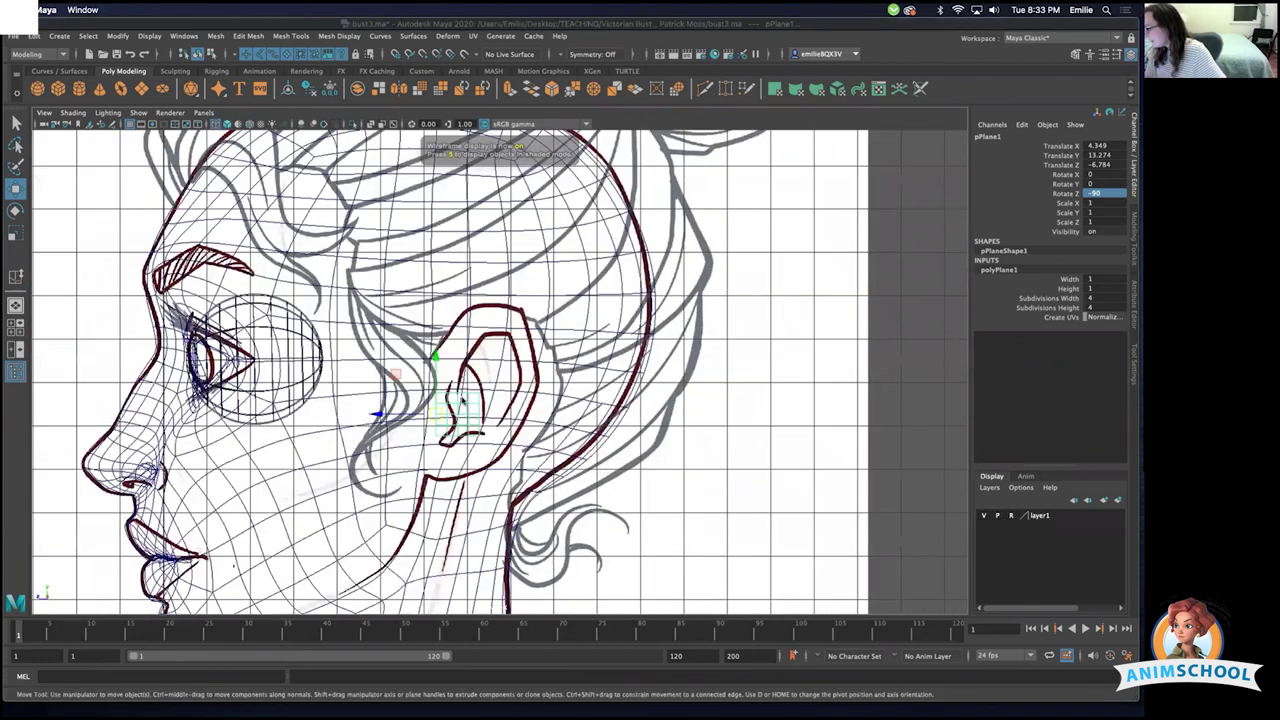
key("F9")
scroll(435, 395, "up", 3)
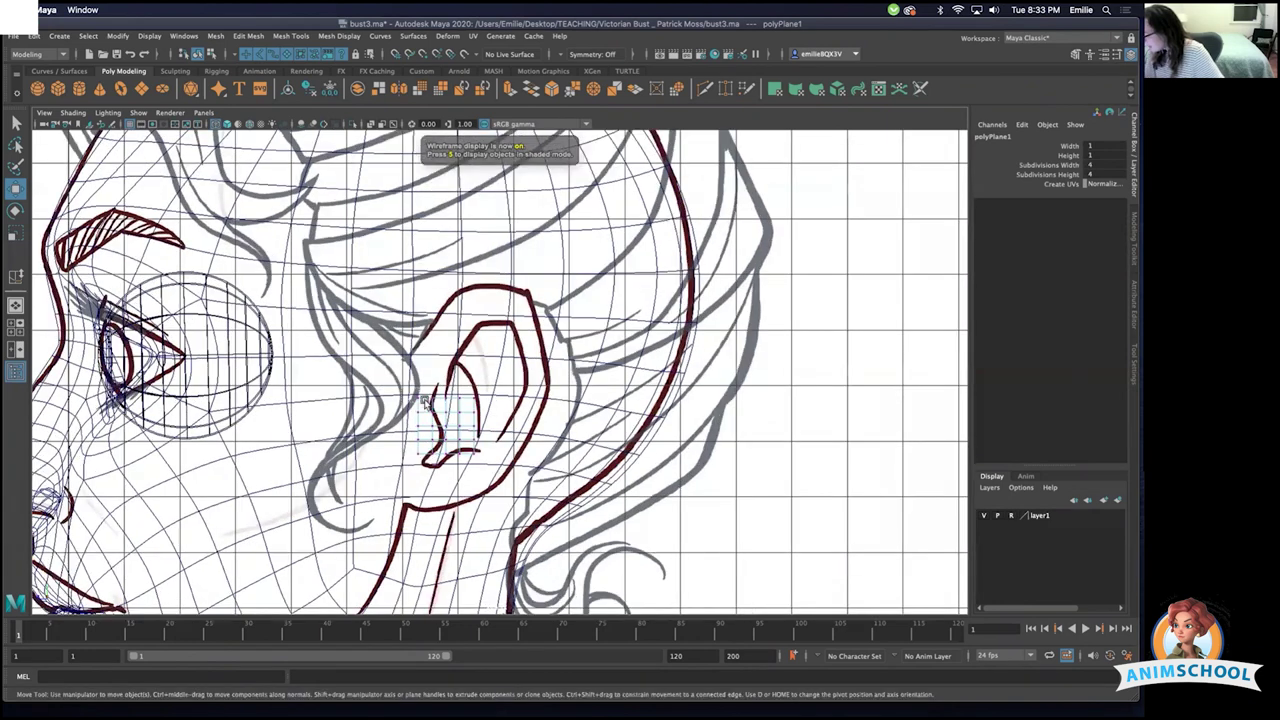
left_click(418, 398)
left_click_drag(418, 398, 436, 315)
- Move the remaining vertices along the plane's upper edge onto the top outline of the reference ear
left_click(432, 398)
left_click(446, 398)
left_click(472, 398, "shift")
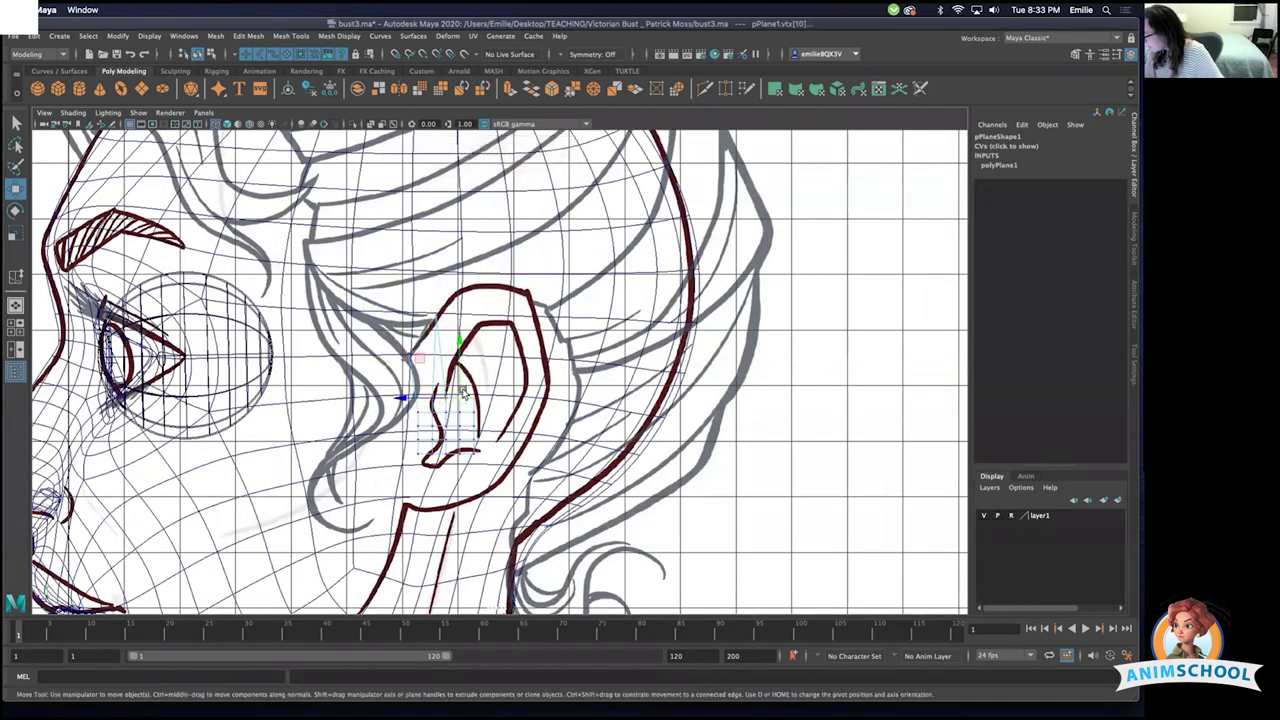
left_click_drag(461, 396, 517, 288)
left_click(492, 292)
left_click(480, 291)
- Move the plane's rear and lower border vertices onto the back outline and lobe of the reference ear
left_click(454, 411)
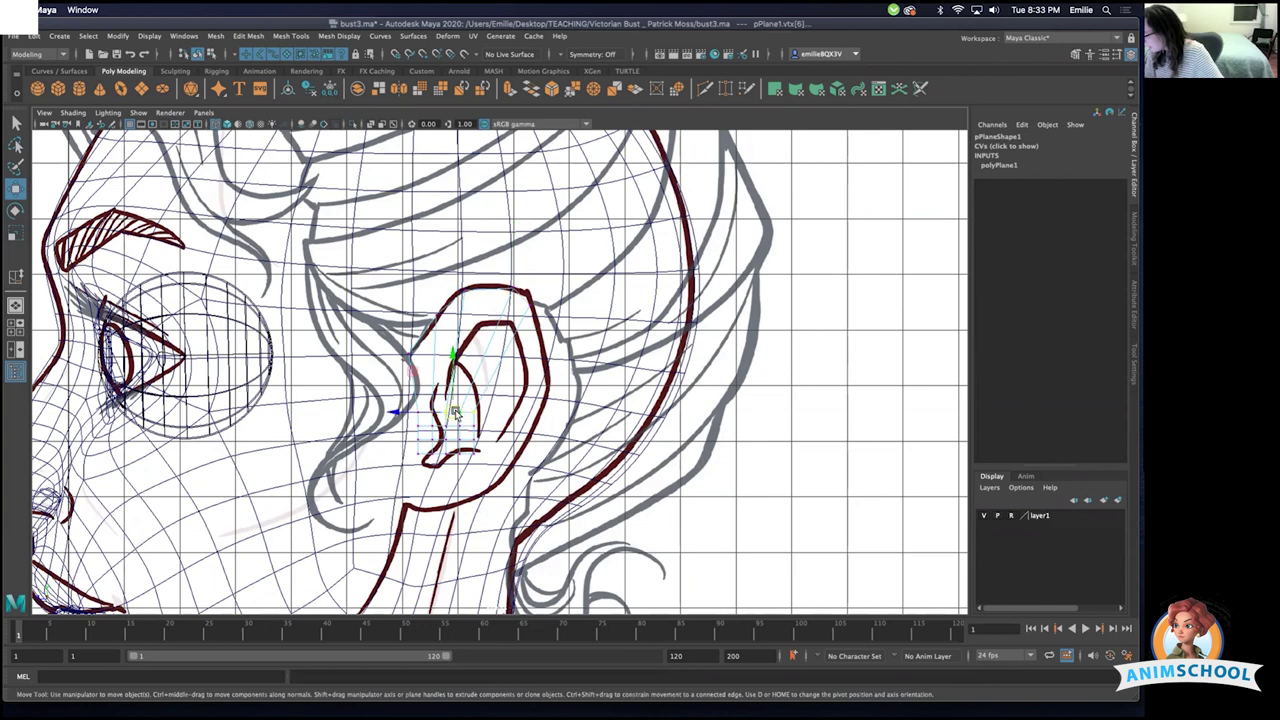
left_click_drag(454, 411, 504, 480)
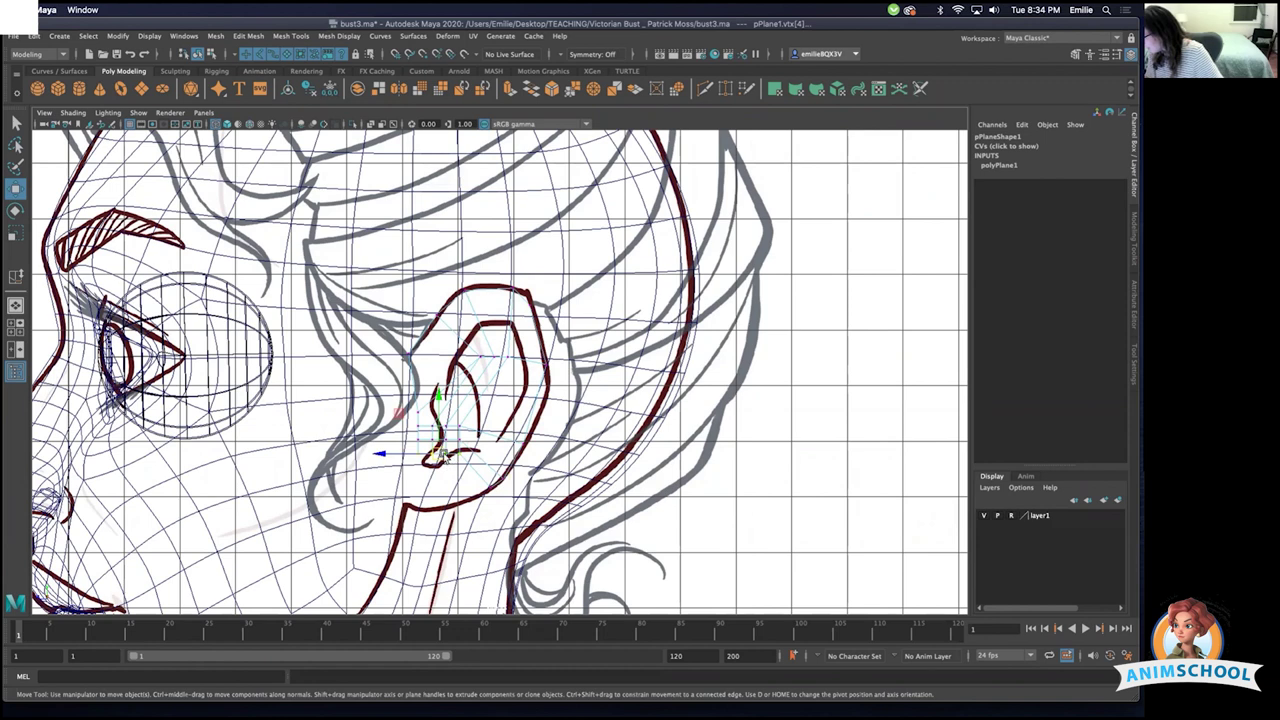
left_click(430, 497)
left_click_drag(430, 497, 413, 515)
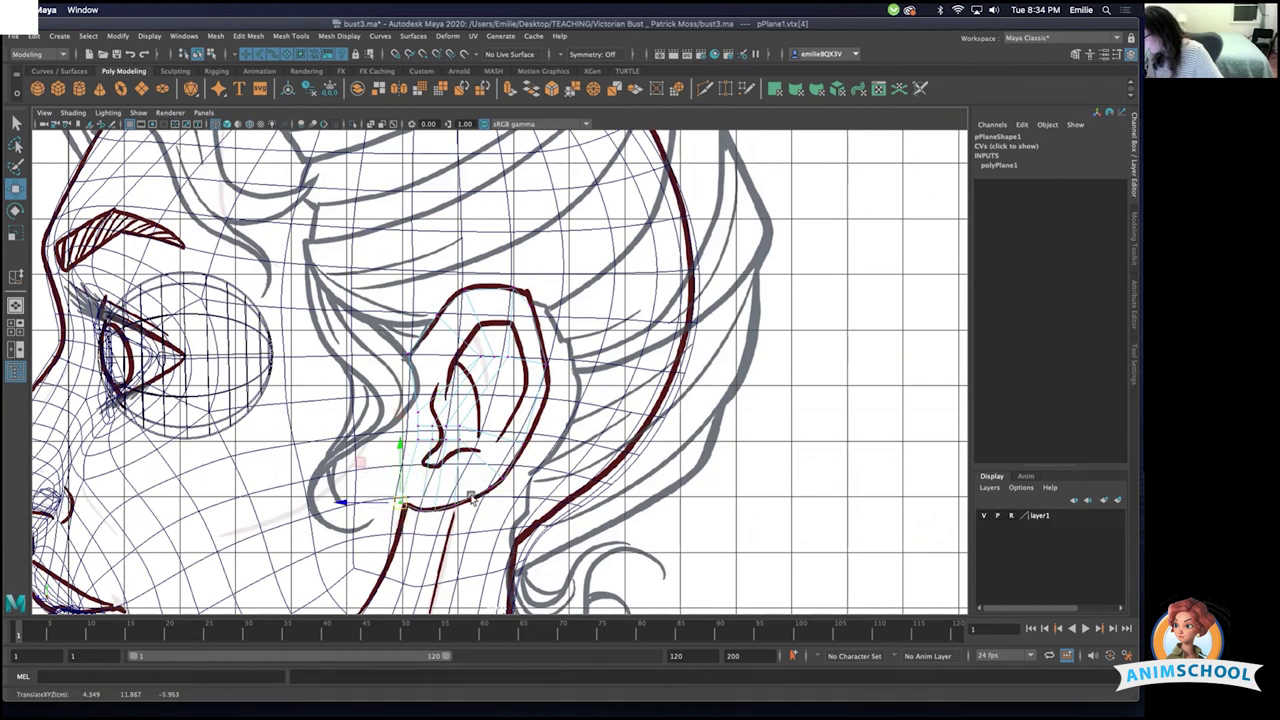
- Slide an interior edge loop with the Slide Edge Tool to adjust the spacing in the lower part of the ear plane
scroll(511, 487, "down", 2)
scroll(425, 460, "up", 4)
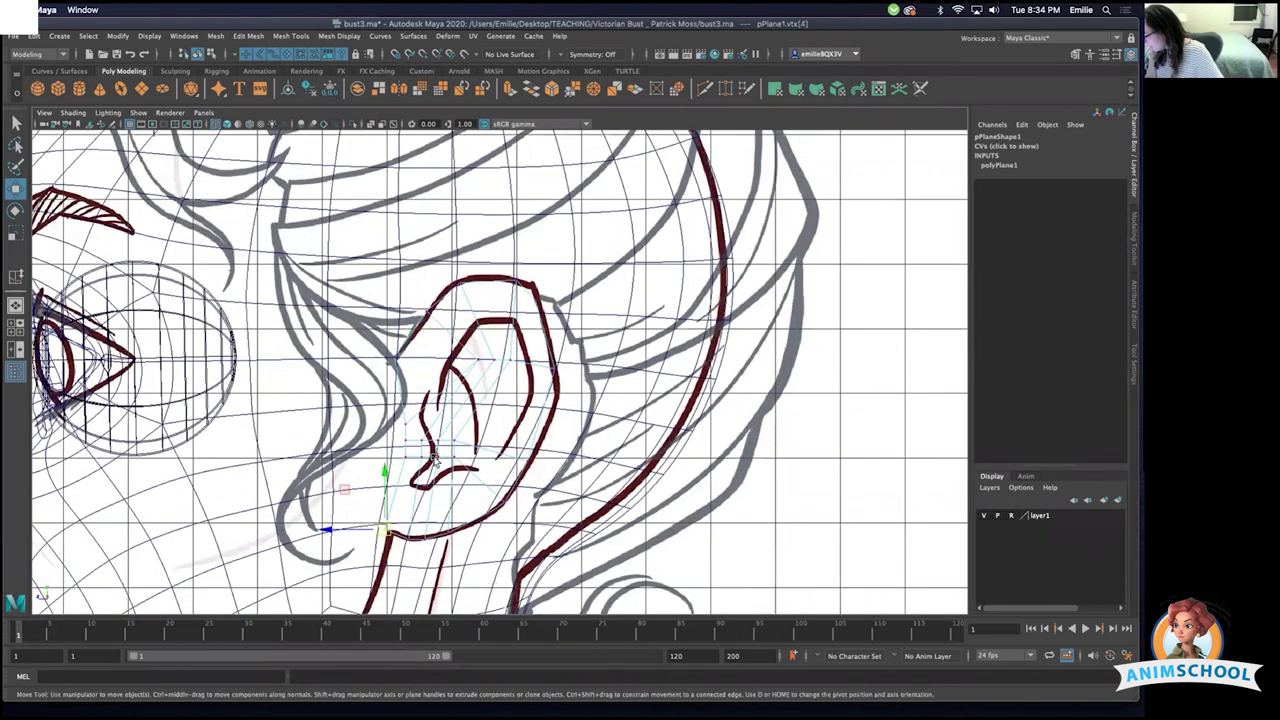
left_click(428, 457)
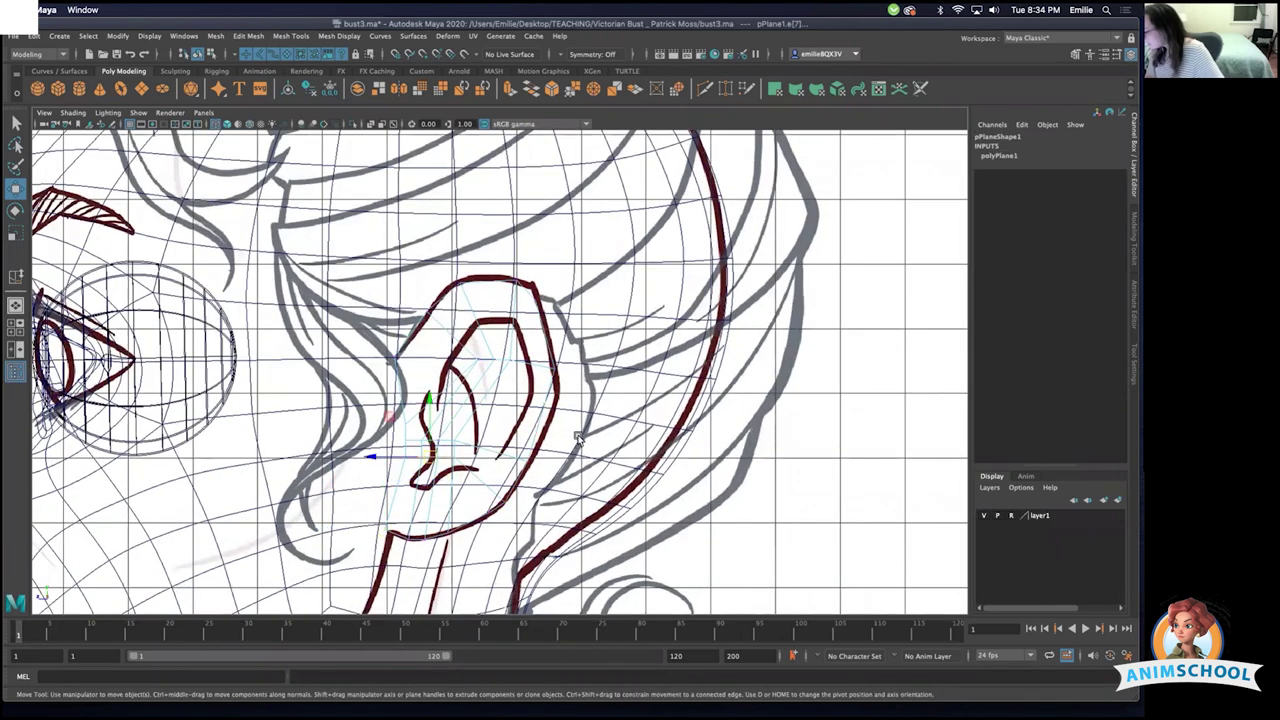
right_click(578, 438, "shift")
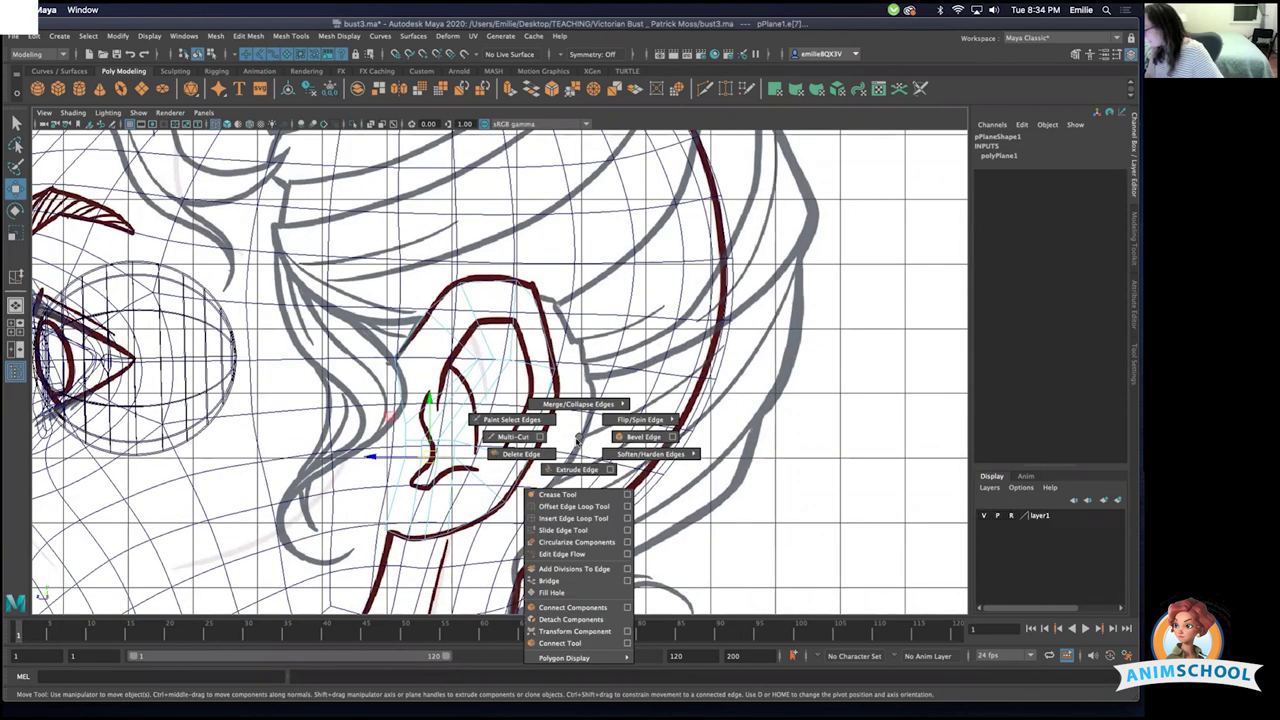
left_click(565, 530)
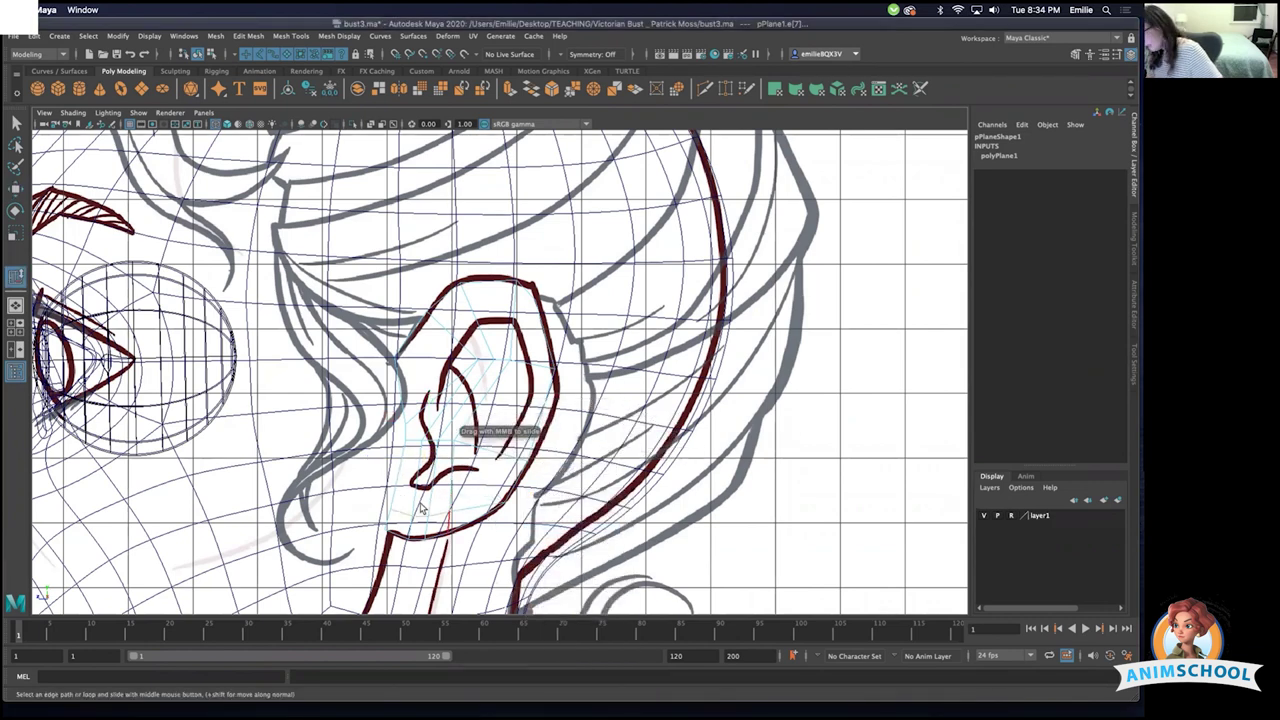
double_click(441, 448)
middle_click_drag(514, 506, 481, 508)
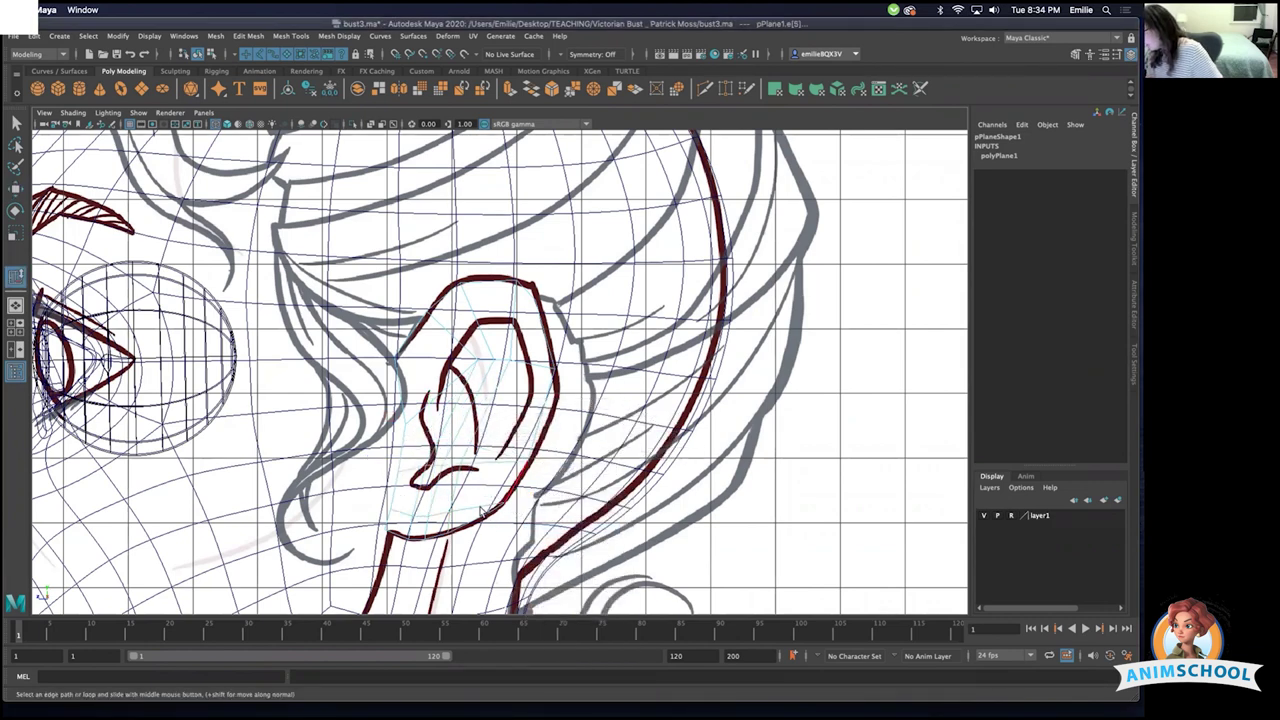
- Slide the interior edge loop near the back of the ear toward the outer rim
left_click(505, 370)
double_click(506, 368)
middle_click_drag(500, 400, 535, 428)
right_click_drag(589, 472, 580, 480, "alt")
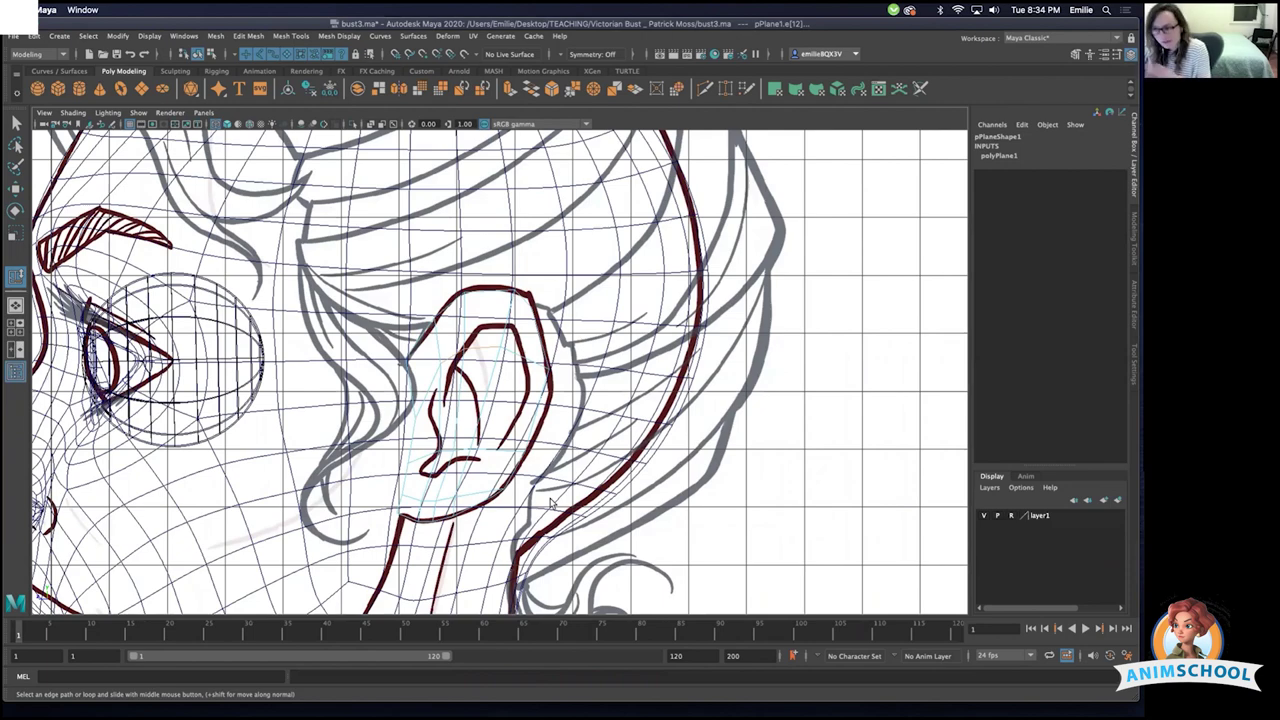
- Select the edges above the ear lobe and activate the Slide Edge Tool for them
right_click_drag(612, 496, 611, 460, "alt")
scroll(614, 463, "up", 2)
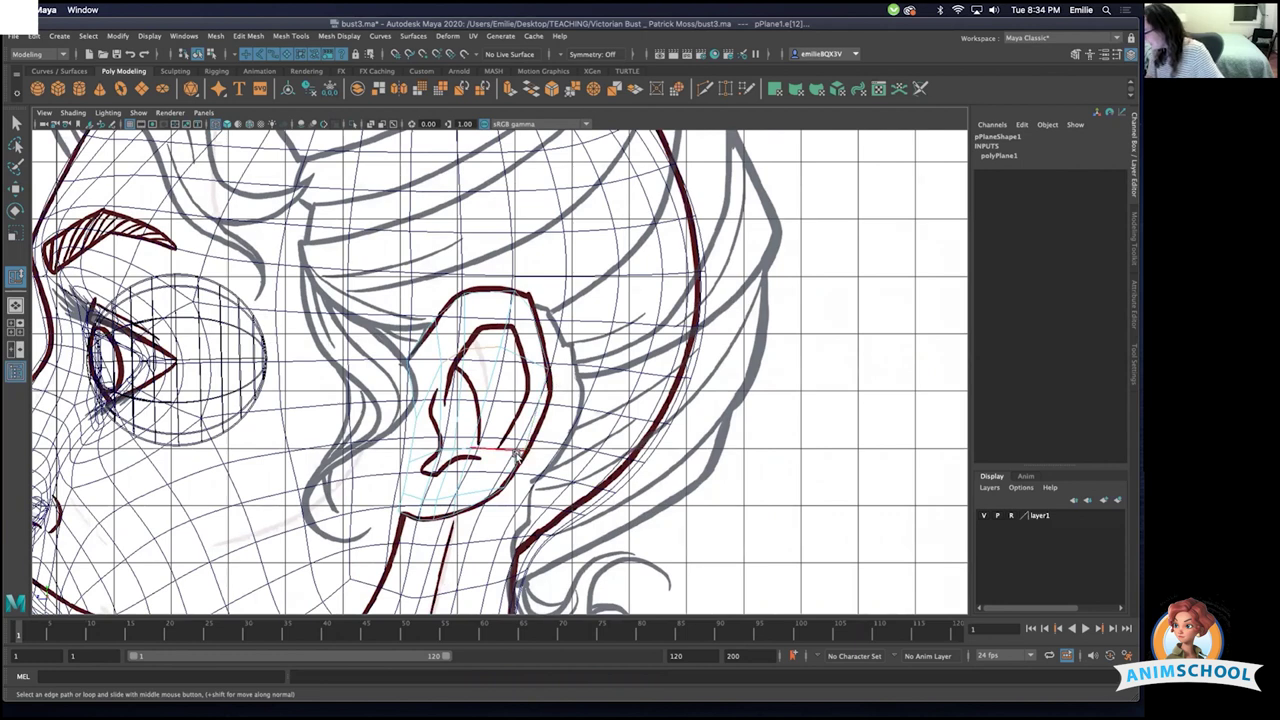
key("w")
key("q")
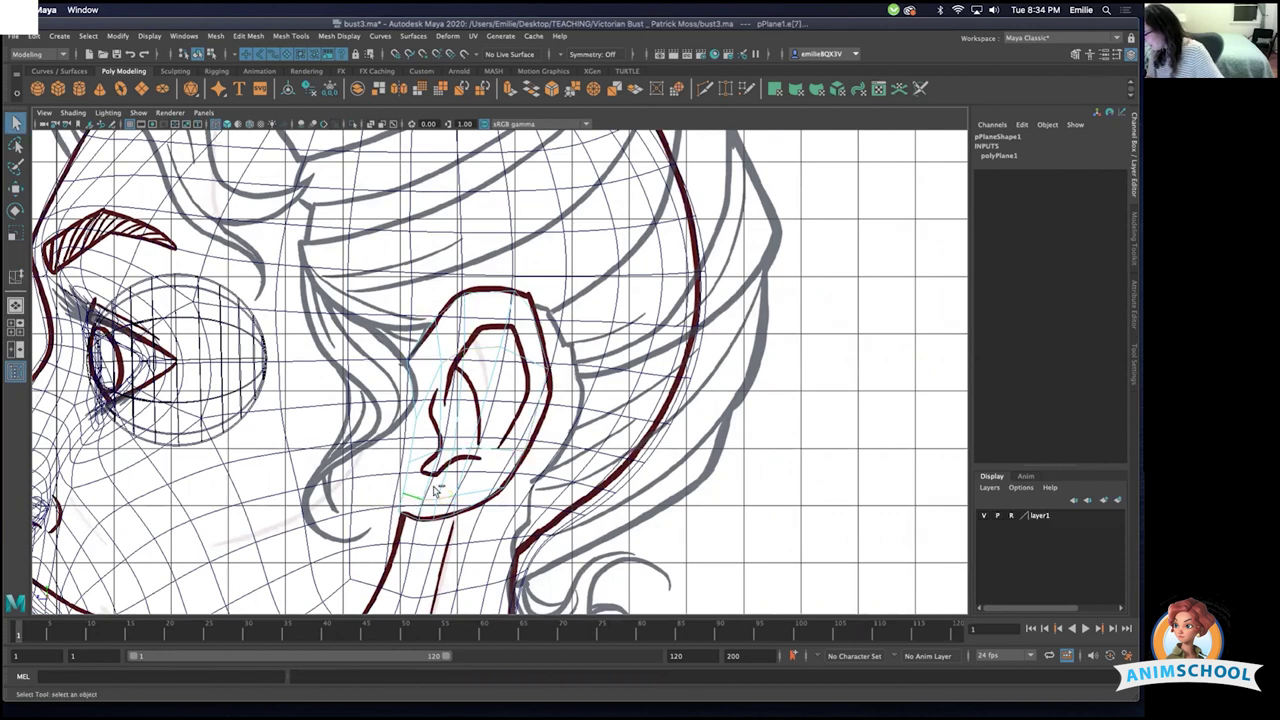
right_click_drag(555, 495, 568, 563, "shift")
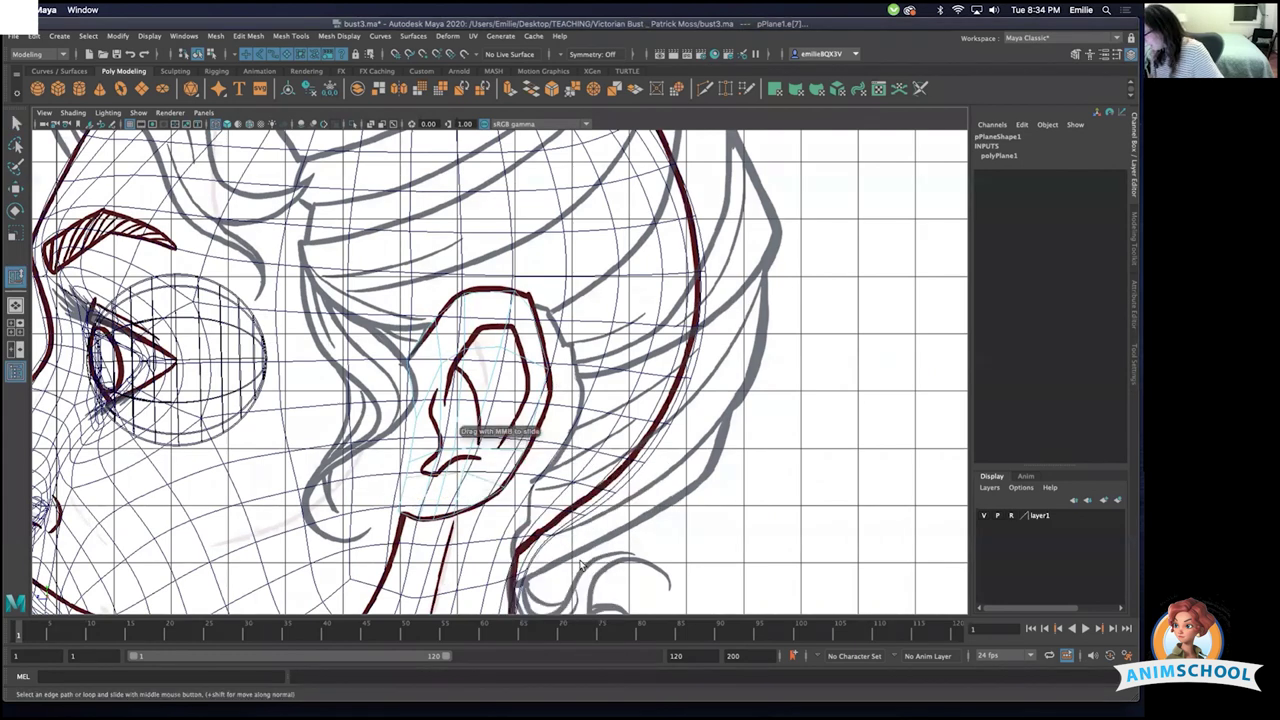
- In the front view, rotate the ear plane to X 21.12, Y 2.225, Z -95.738 and shift it to Translate X 4.297
scroll(568, 561, "down", 2)
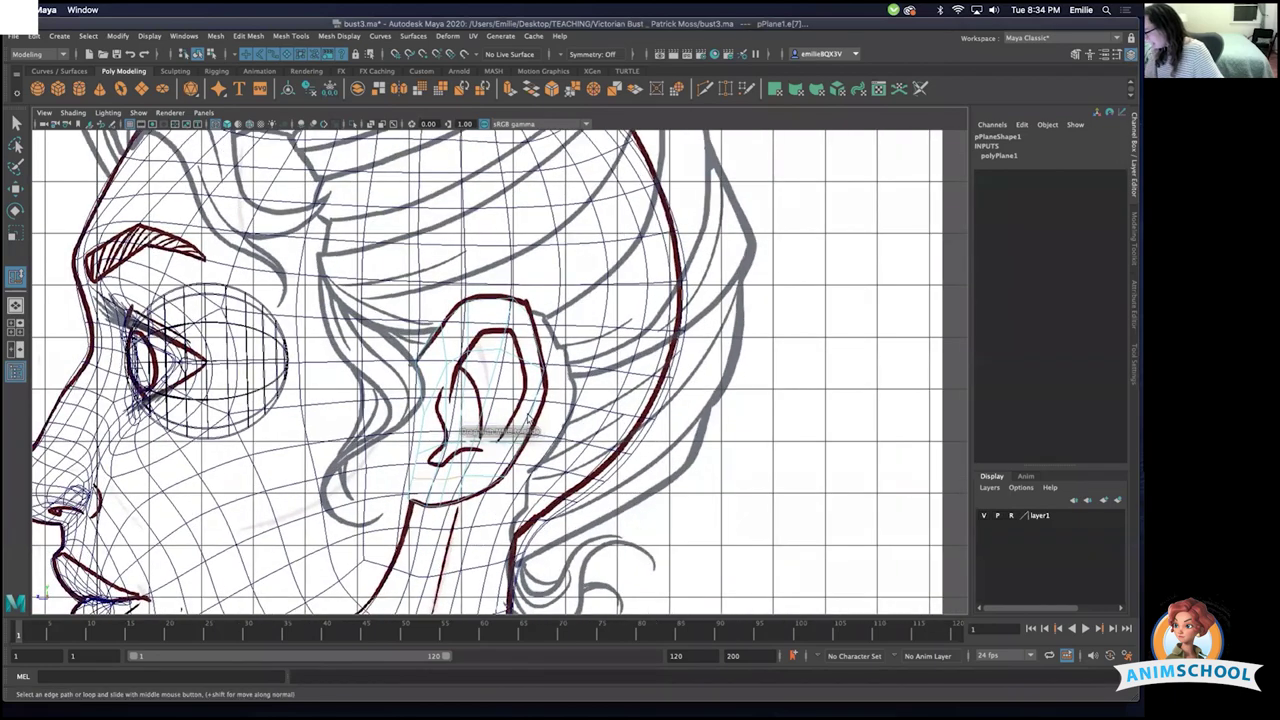
key("space")
left_click_drag(532, 362, 532, 397)
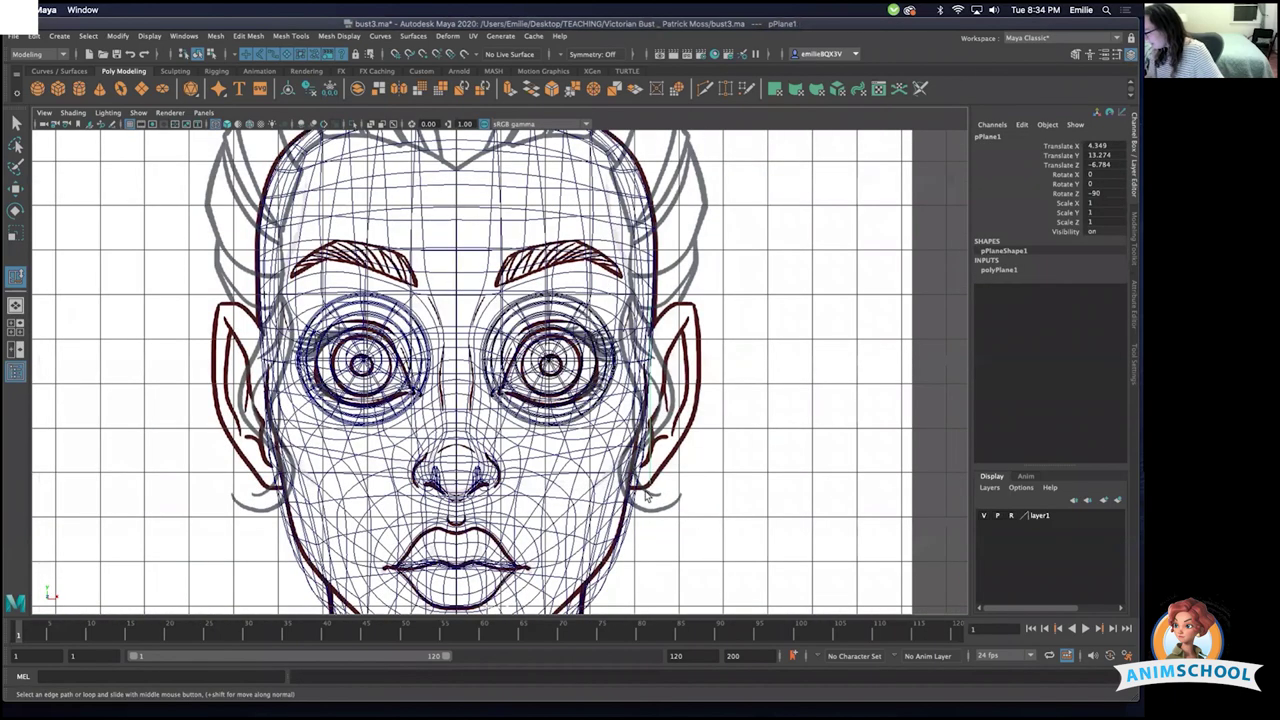
scroll(648, 480, "down", 1)
right_click_drag(688, 466, 823, 471, "alt")
middle_click_drag(622, 465, 452, 460, "alt")
key("e")
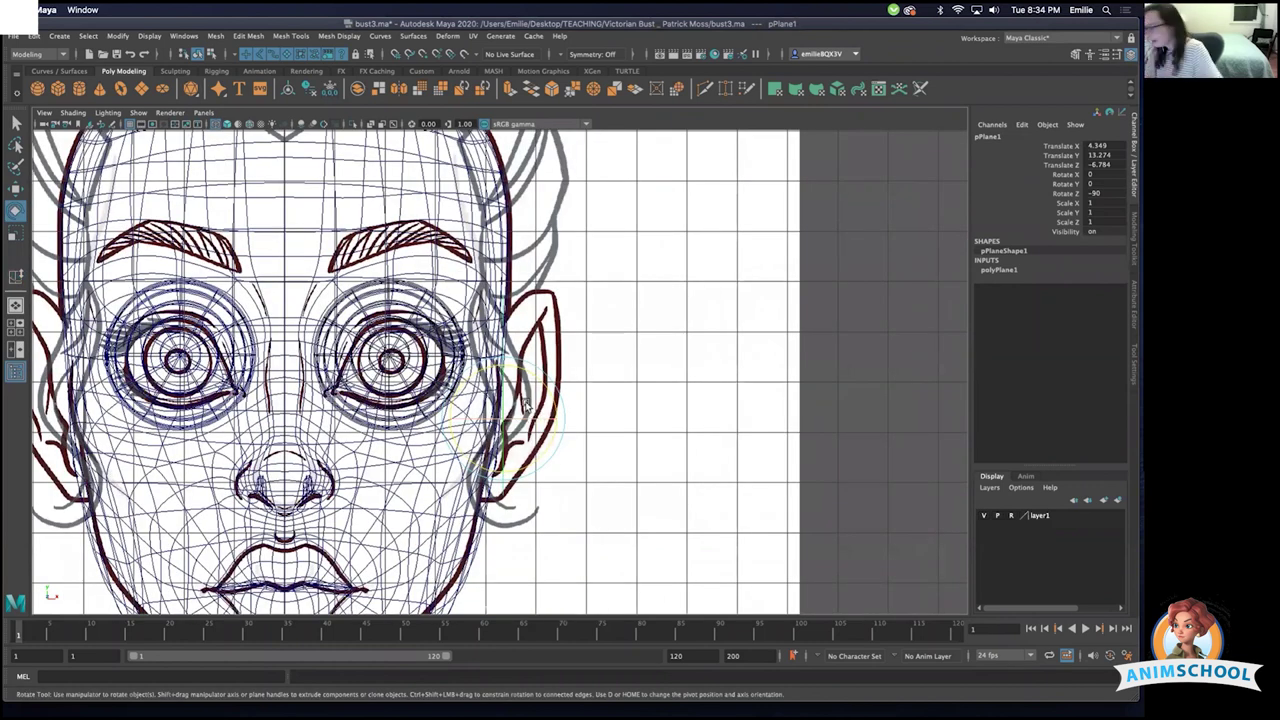
mouse_move(525, 422)
left_mouse_down()
mouse_move(549, 403)
mouse_move(494, 417)
left_mouse_up()
scroll(547, 412, "down", 2)
key("w")
key("5")
- Try a different rotation of the ear plane in the top view, and undo it
key("space")
scroll(574, 470, "down", 2)
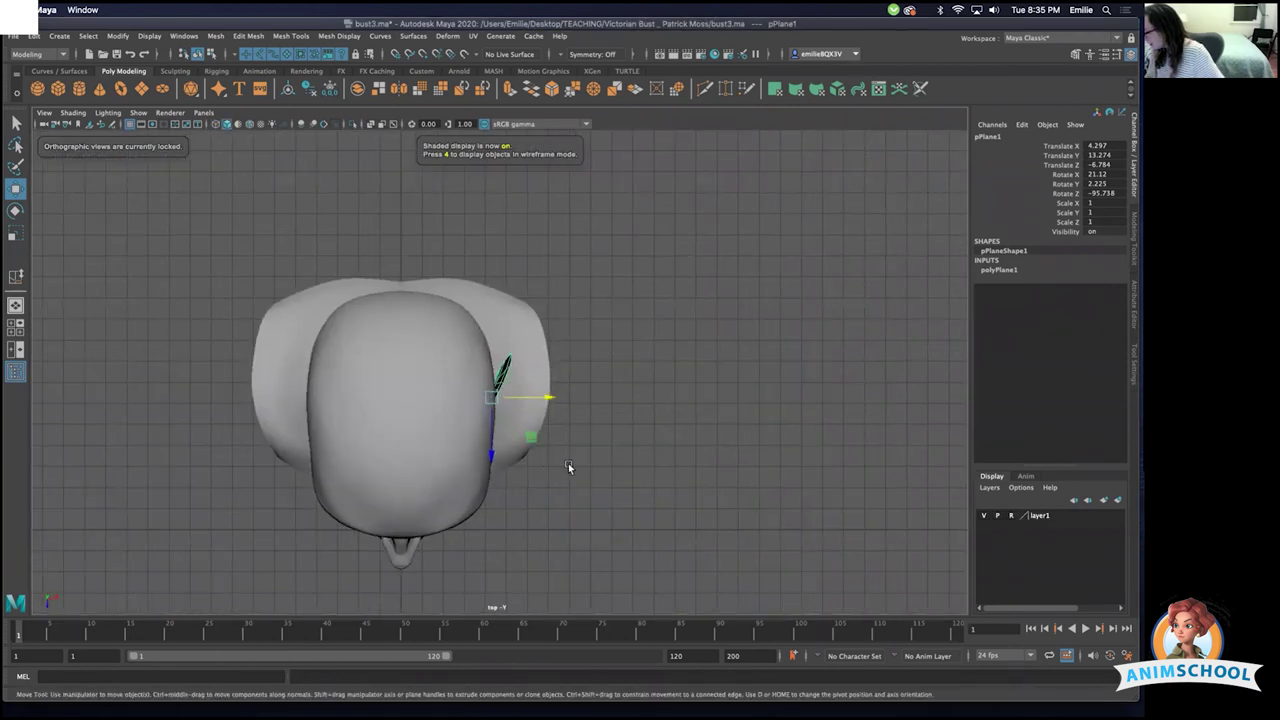
right_click_drag(568, 463, 739, 532, "alt")
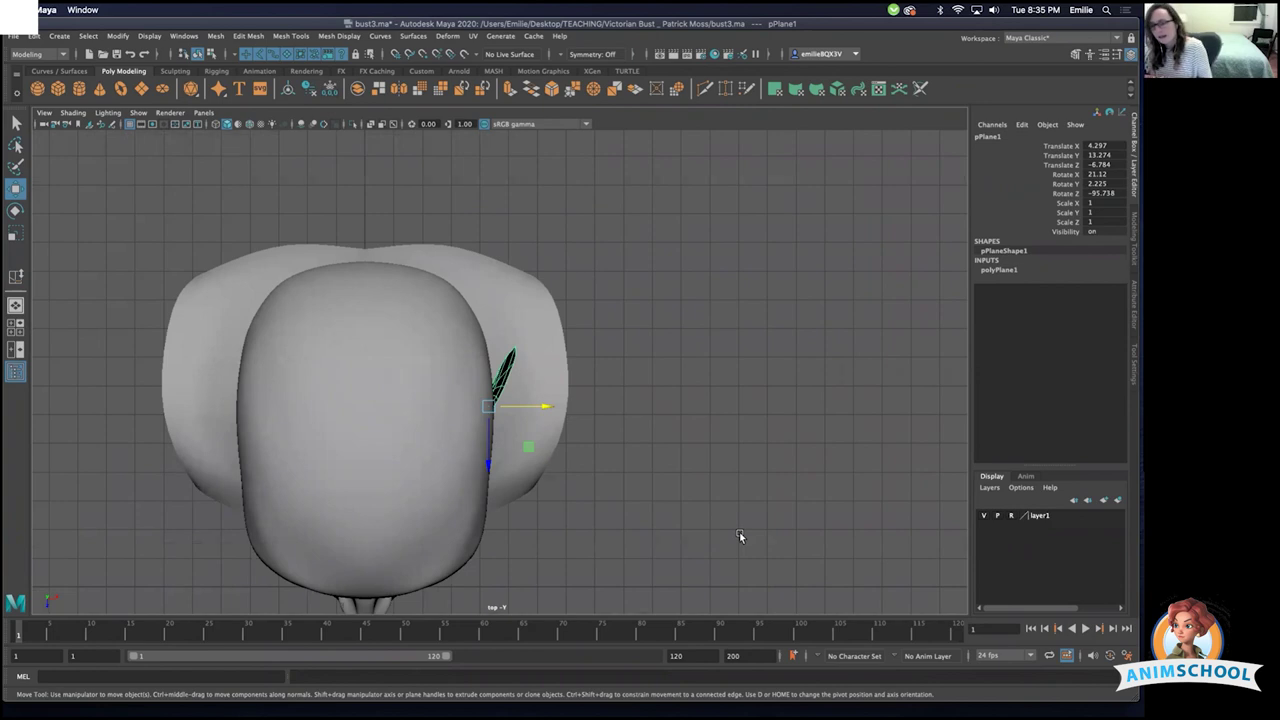
key("e")
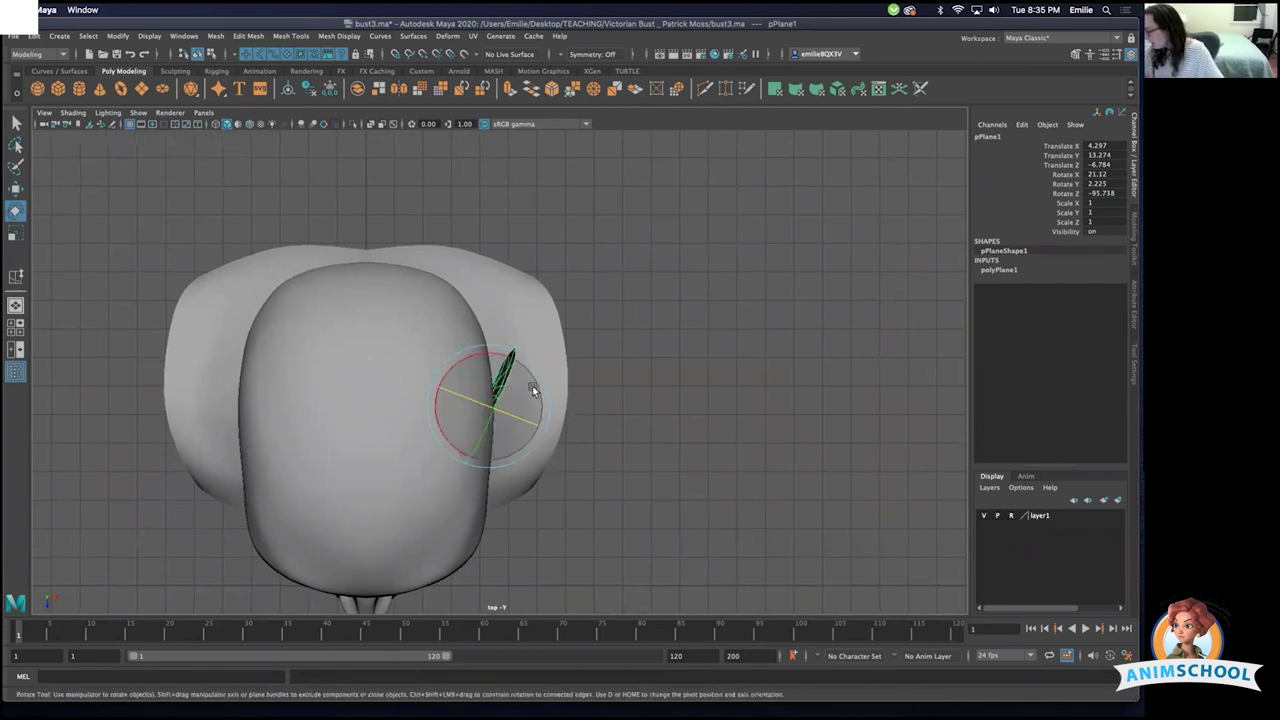
left_click_drag(533, 391, 516, 361)
key("ctrl+z")
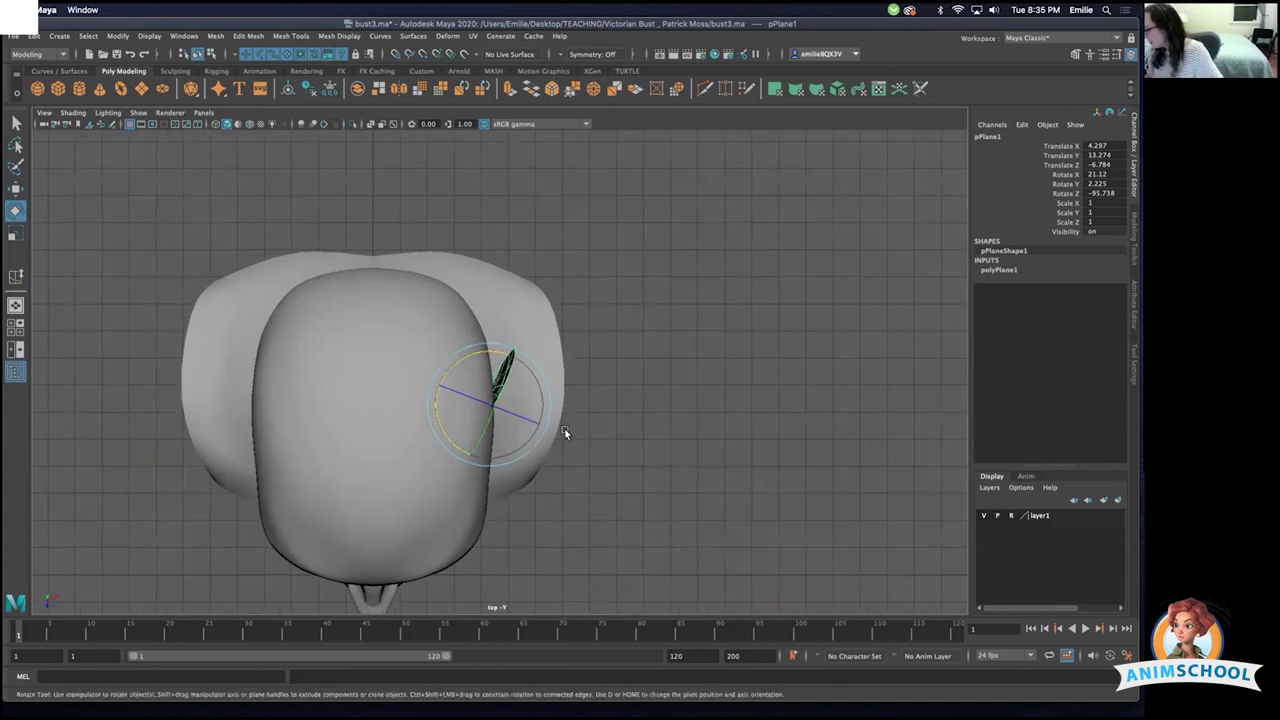
- In the perspective view, move an upper interior vertex of the ear plane to give the surface some depth
key("space")
left_click_drag(560, 434, 583, 466)
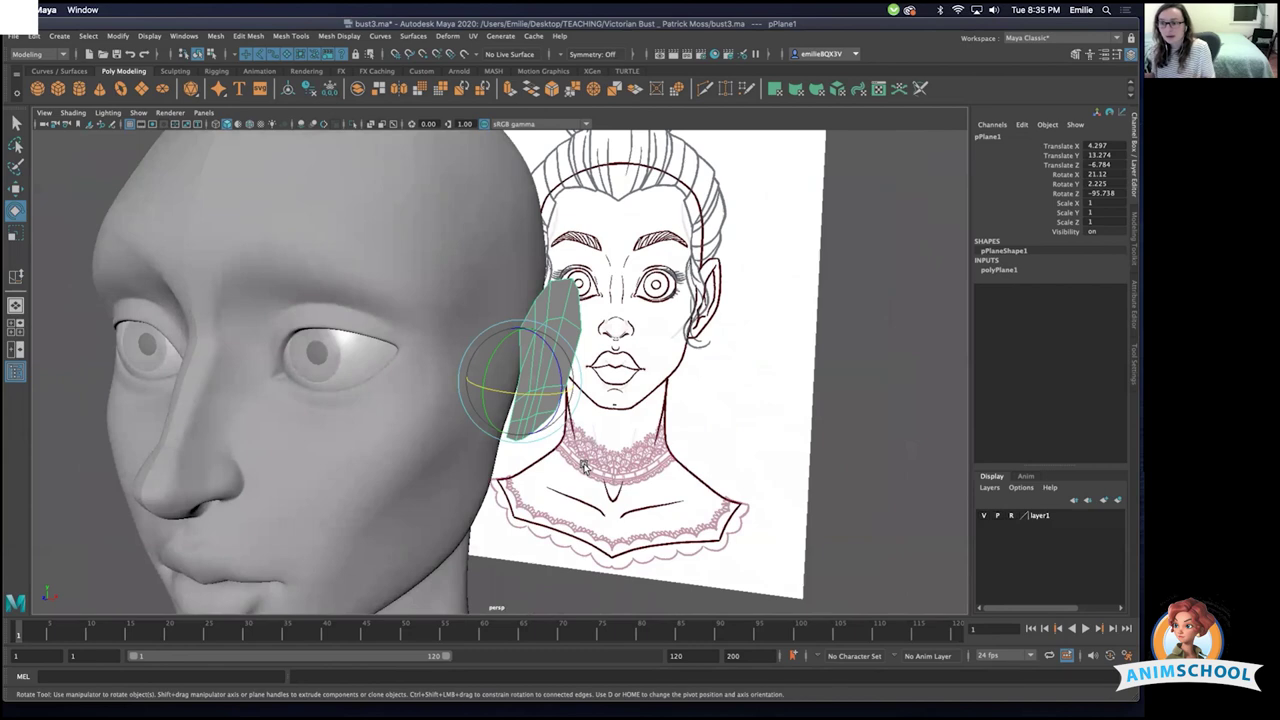
scroll(573, 375, "down", 1)
key("w")
right_click_drag(562, 312, 518, 306)
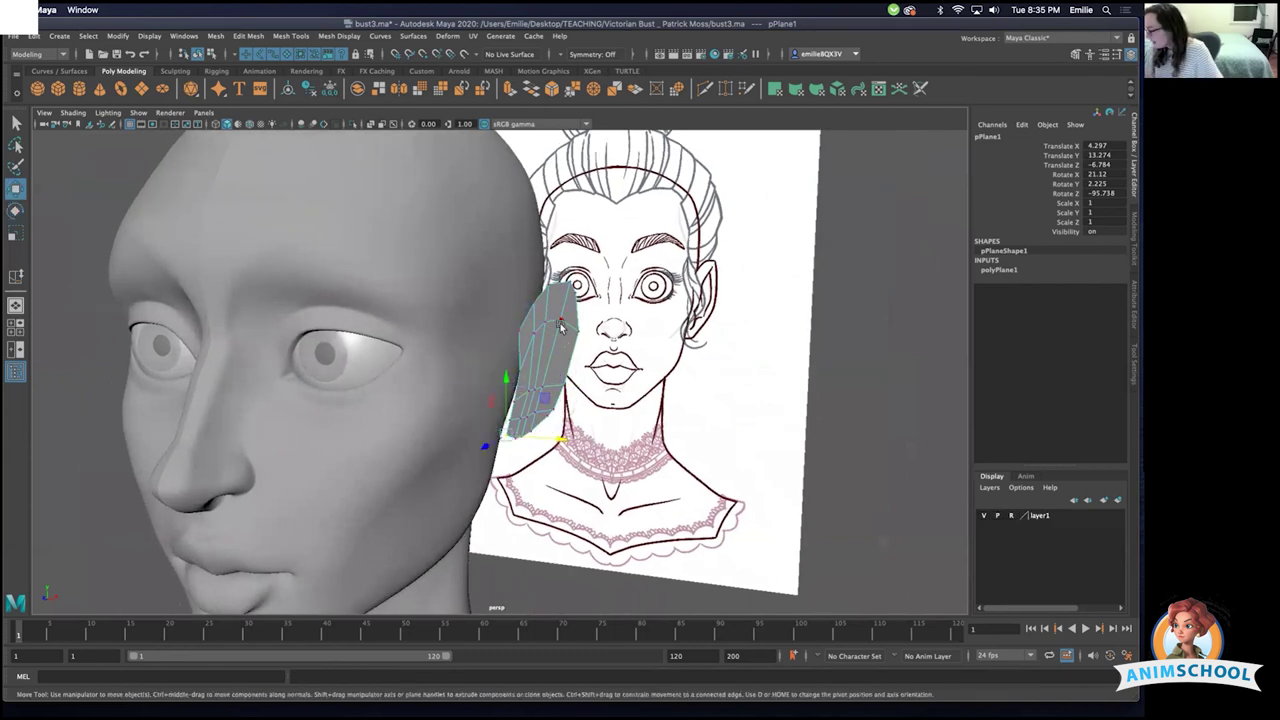
left_click(560, 324)
key("w")
left_click_drag(560, 341, 509, 323)
- Return the ear plane to object mode and rotate it closer to the head in the top view, to Rotate X 16.432
left_click_drag(512, 382, 568, 379, "alt")
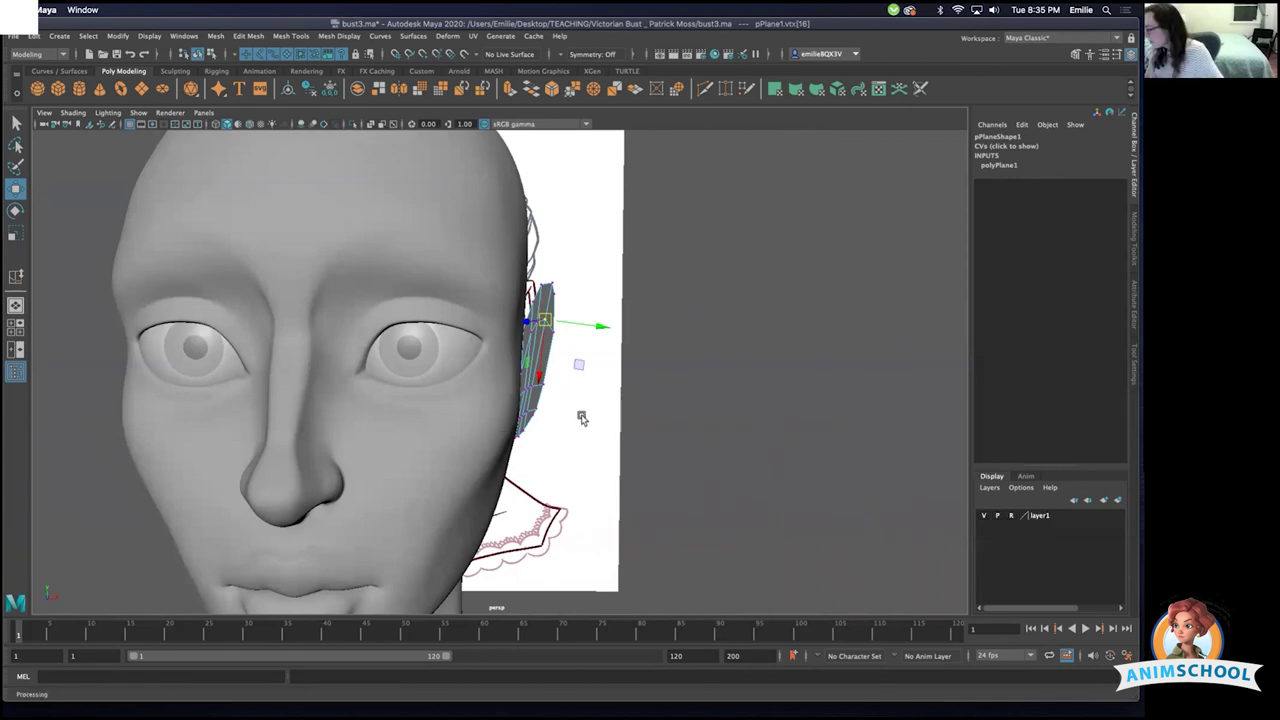
right_click_drag(581, 418, 649, 437, "alt")
left_click_drag(649, 437, 551, 445, "alt")
right_click_drag(551, 445, 507, 472, "alt")
left_click_drag(506, 469, 574, 467, "alt")
left_click(441, 398)
left_click(422, 437)
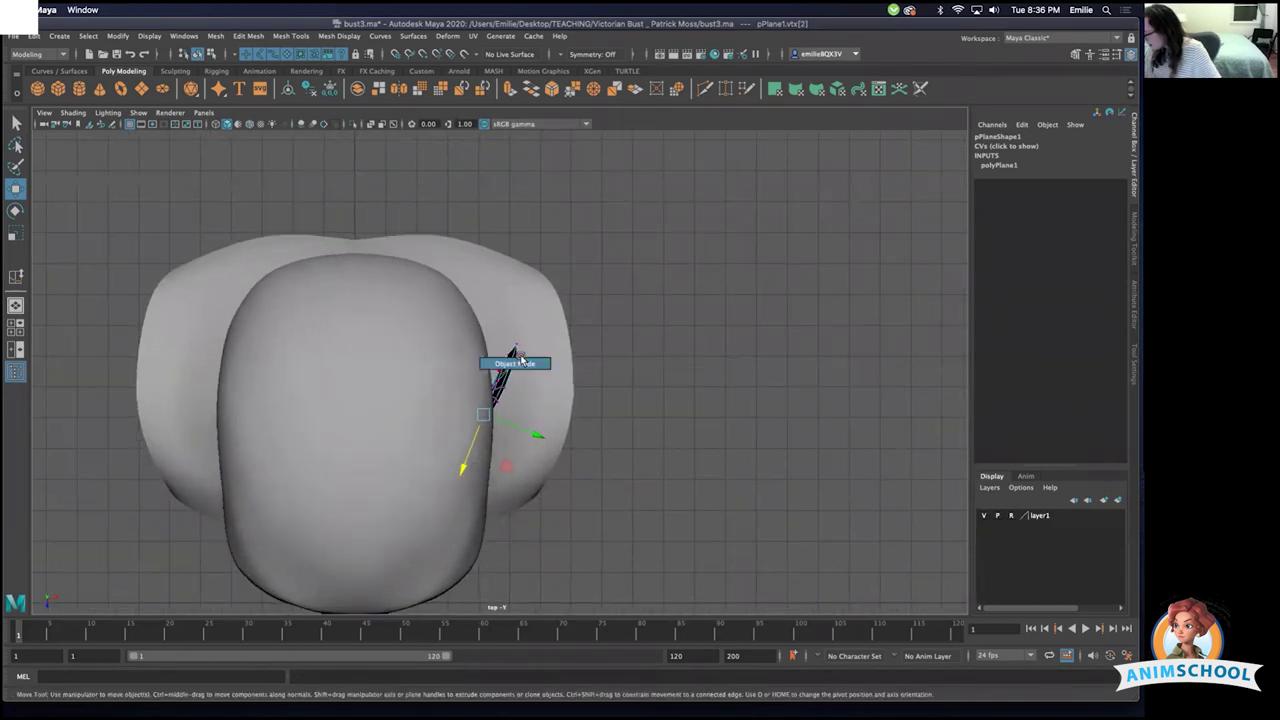
right_click_drag(518, 358, 517, 355)
key("e")
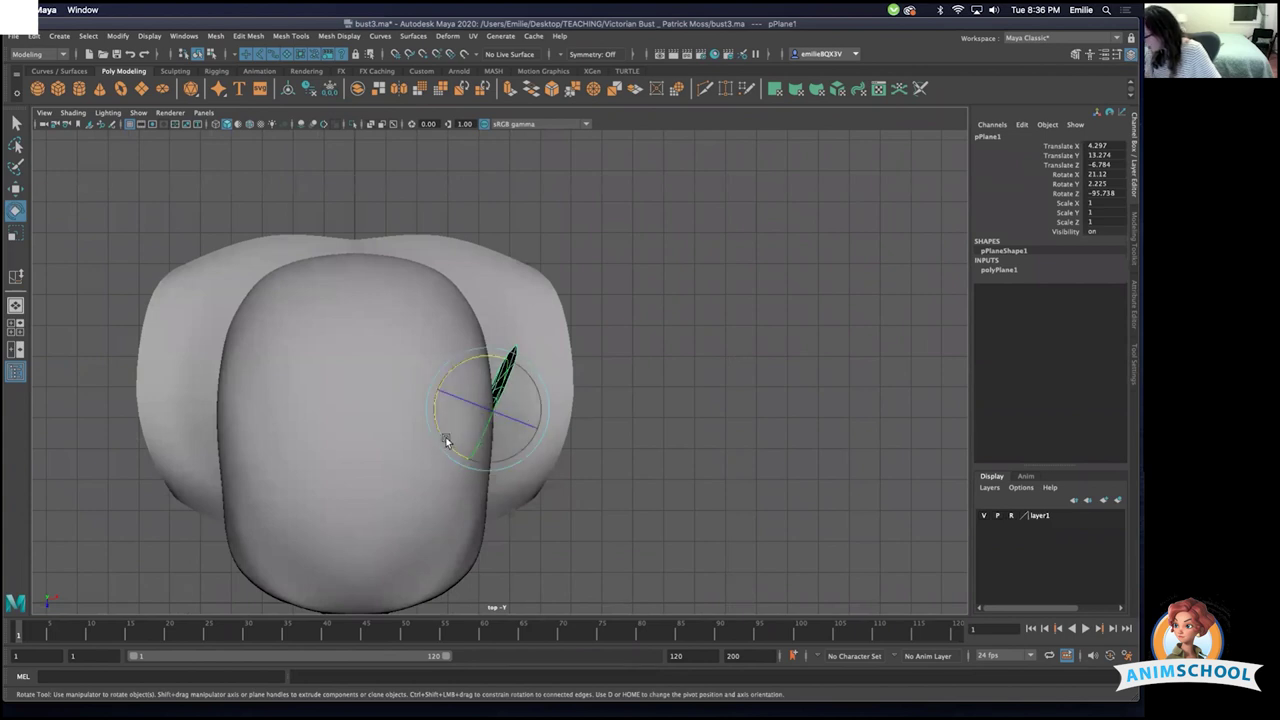
left_click_drag(446, 442, 449, 444)
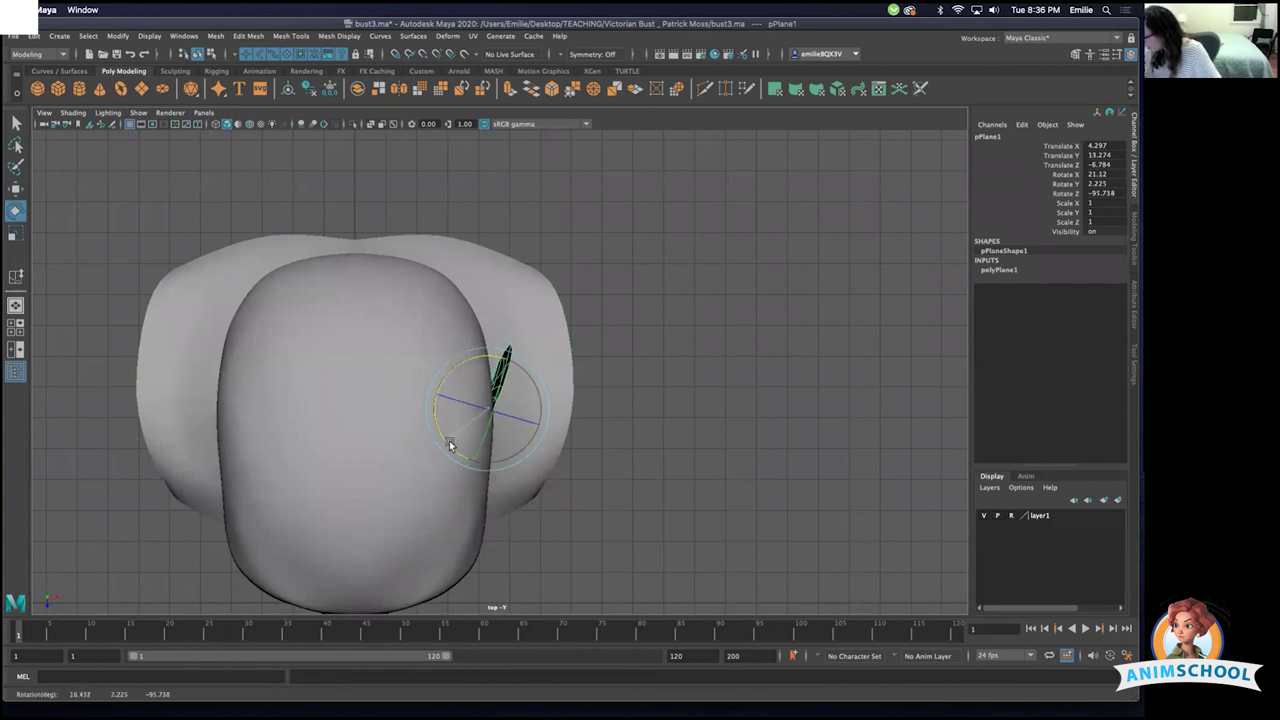
scroll(565, 458, "down", 1)
- Reverse the normals of the ear plane
key("space")
left_click_drag(571, 456, 440, 417)
left_click_drag(695, 476, 456, 455, "alt")
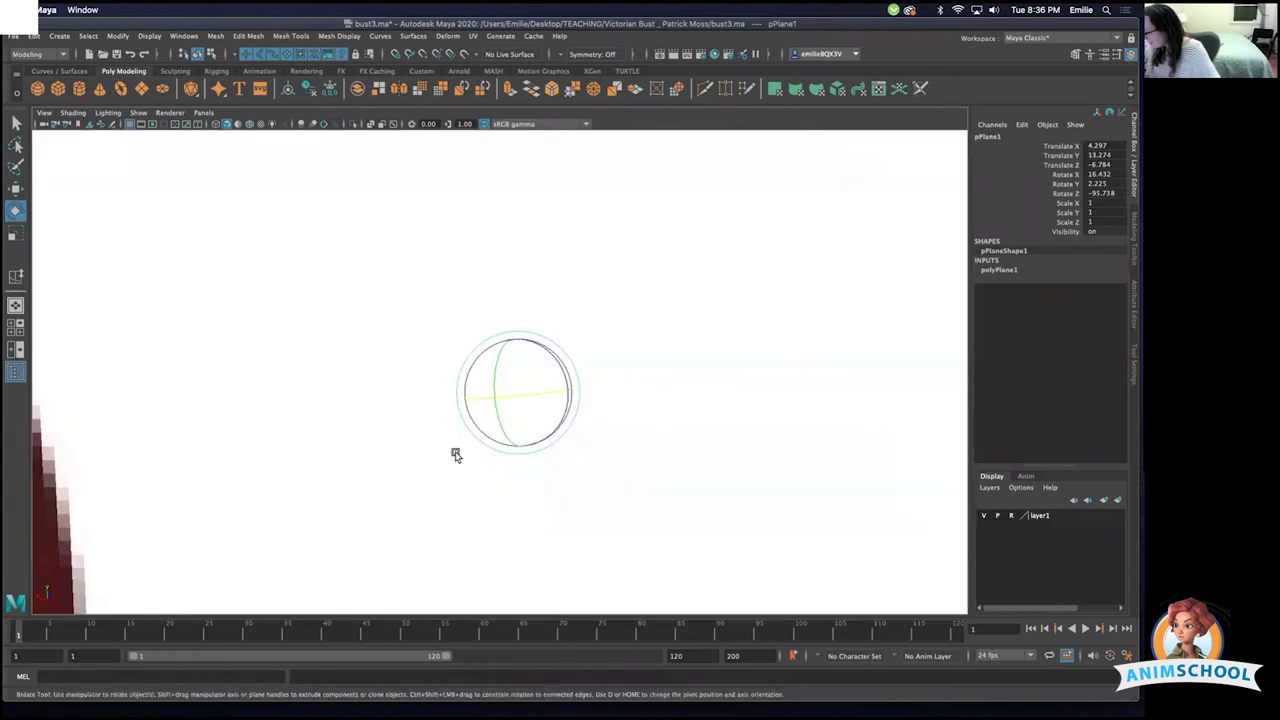
left_click_drag(557, 454, 503, 395, "alt")
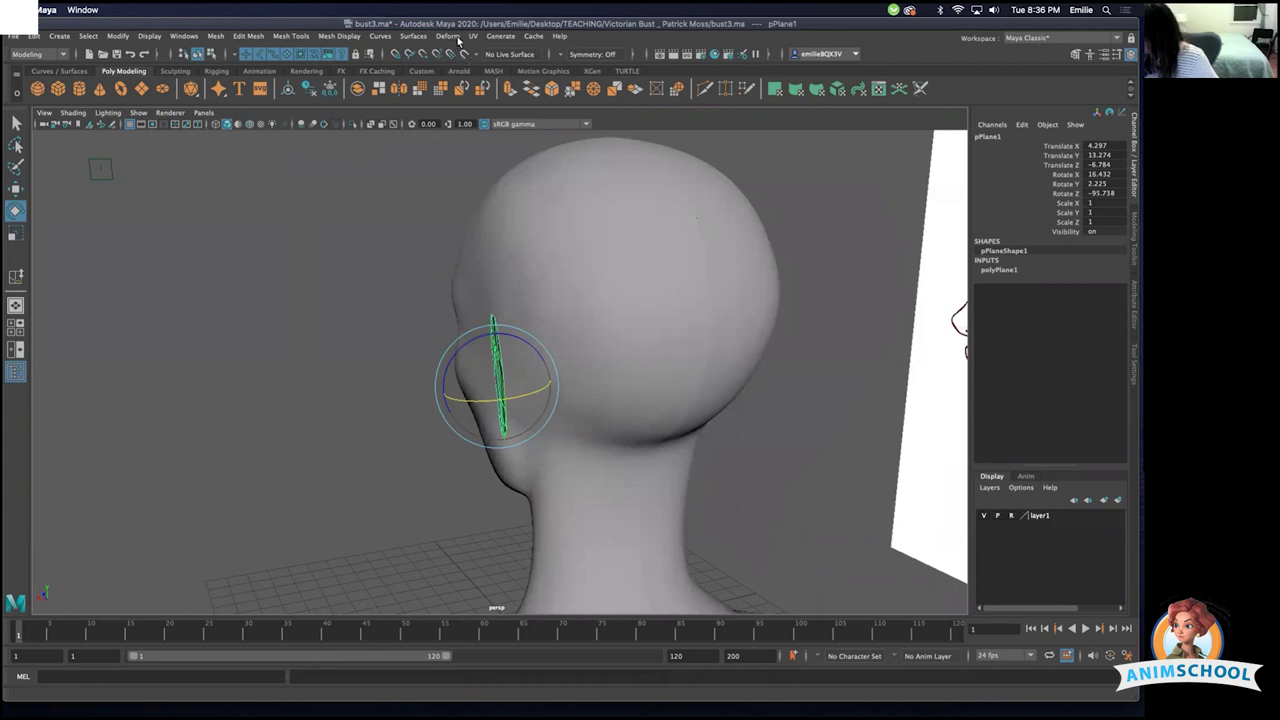
left_click(338, 35)
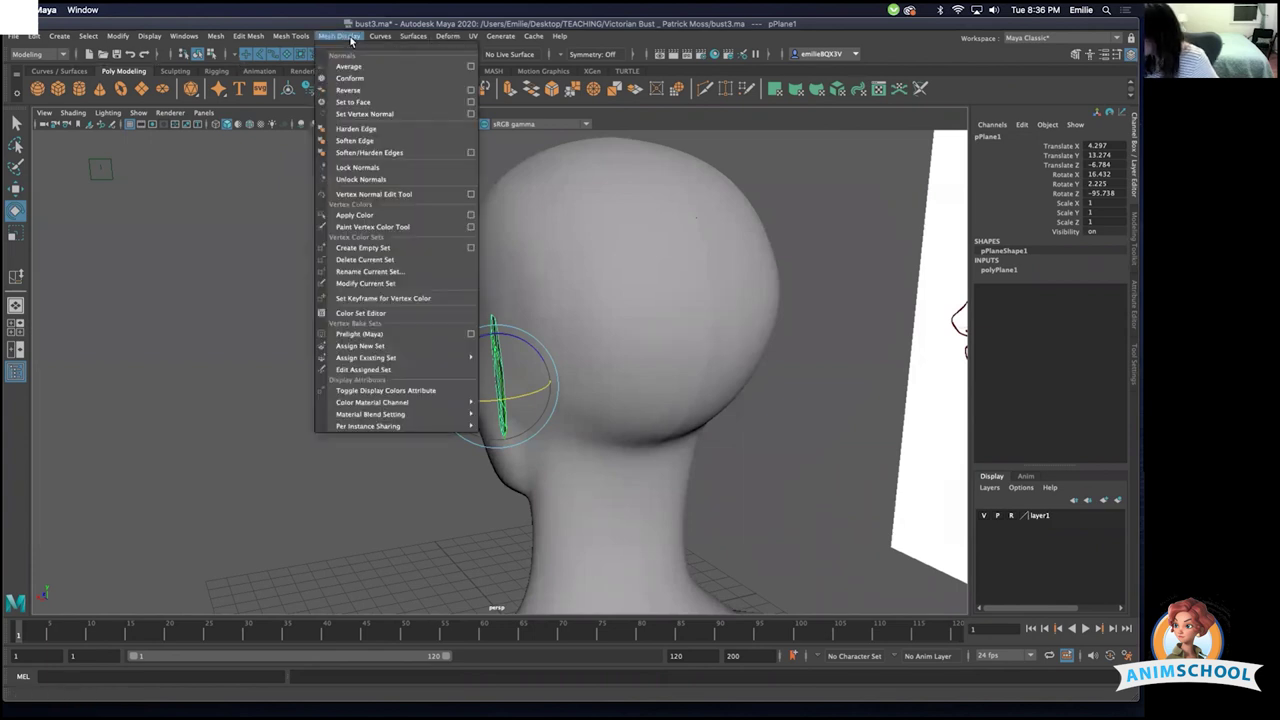
left_click(378, 90)
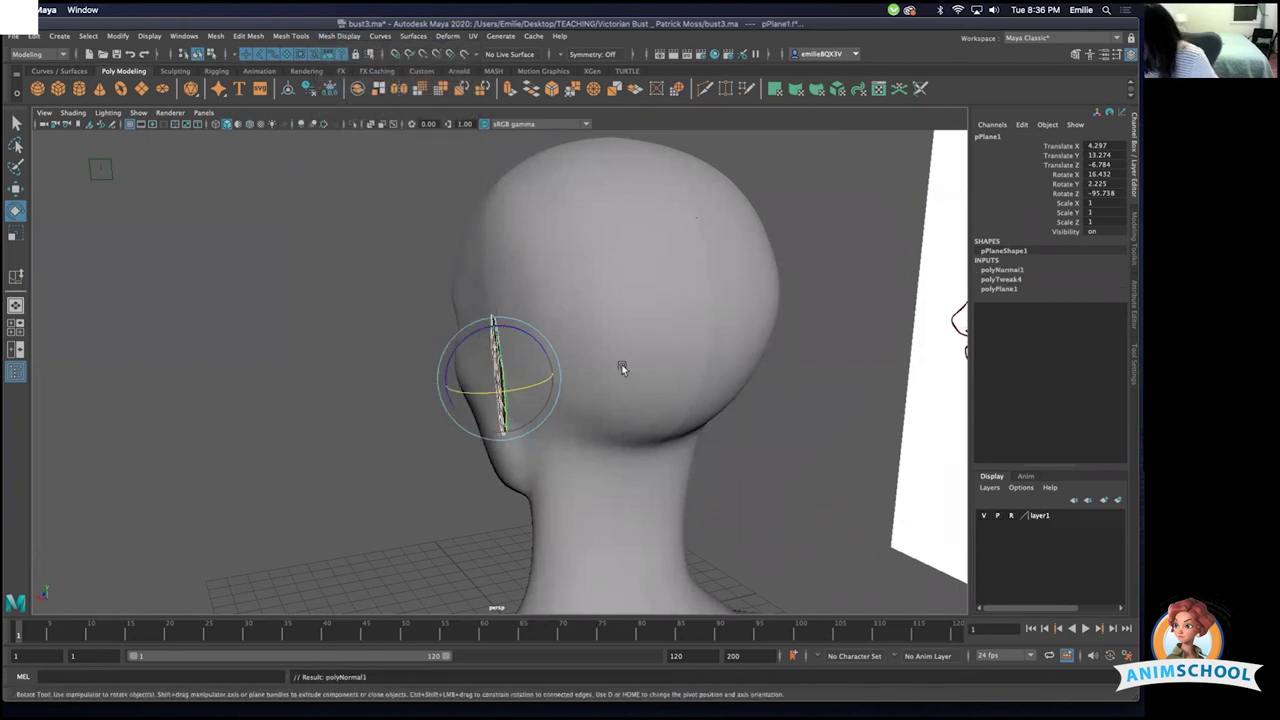
- Select the ear plane's upper and rear border edges and extrude them with a Local Translate Z of about -0.18
left_click_drag(620, 366, 648, 384, "alt")
scroll(648, 384, "up", 5)
mouse_move(484, 300)
left_mouse_down("alt")
mouse_move(534, 380)
mouse_move(674, 370)
mouse_move(520, 380)
mouse_move(462, 360)
mouse_move(531, 372)
mouse_move(555, 318)
mouse_move(468, 317)
mouse_move(490, 315)
mouse_move(494, 354)
mouse_move(484, 342)
left_mouse_up("alt")
left_click(474, 335)
left_click_drag(503, 280, 292, 394, "alt")
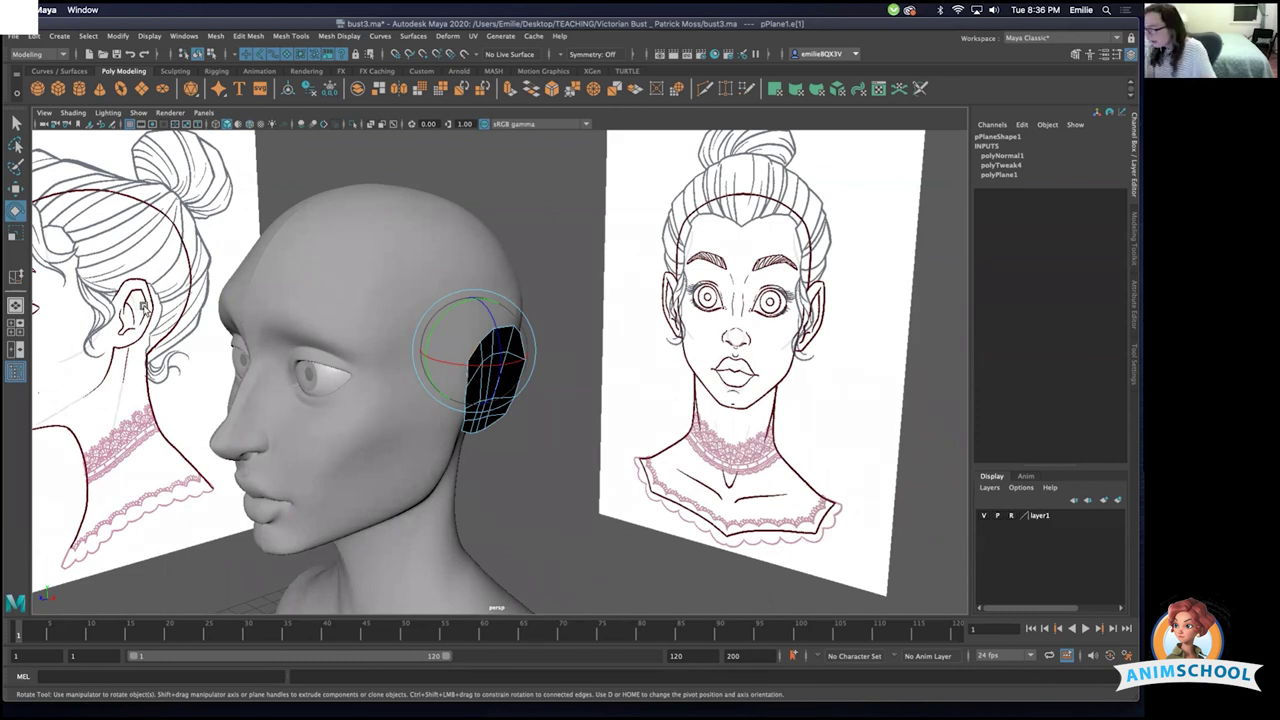
scroll(592, 393, "up", 3)
left_click_drag(592, 393, 571, 437, "alt")
scroll(540, 377, "up", 3)
left_click_drag(540, 377, 600, 382, "alt")
left_click(516, 400, "shift")
right_click_drag(571, 337, 572, 375, "shift")
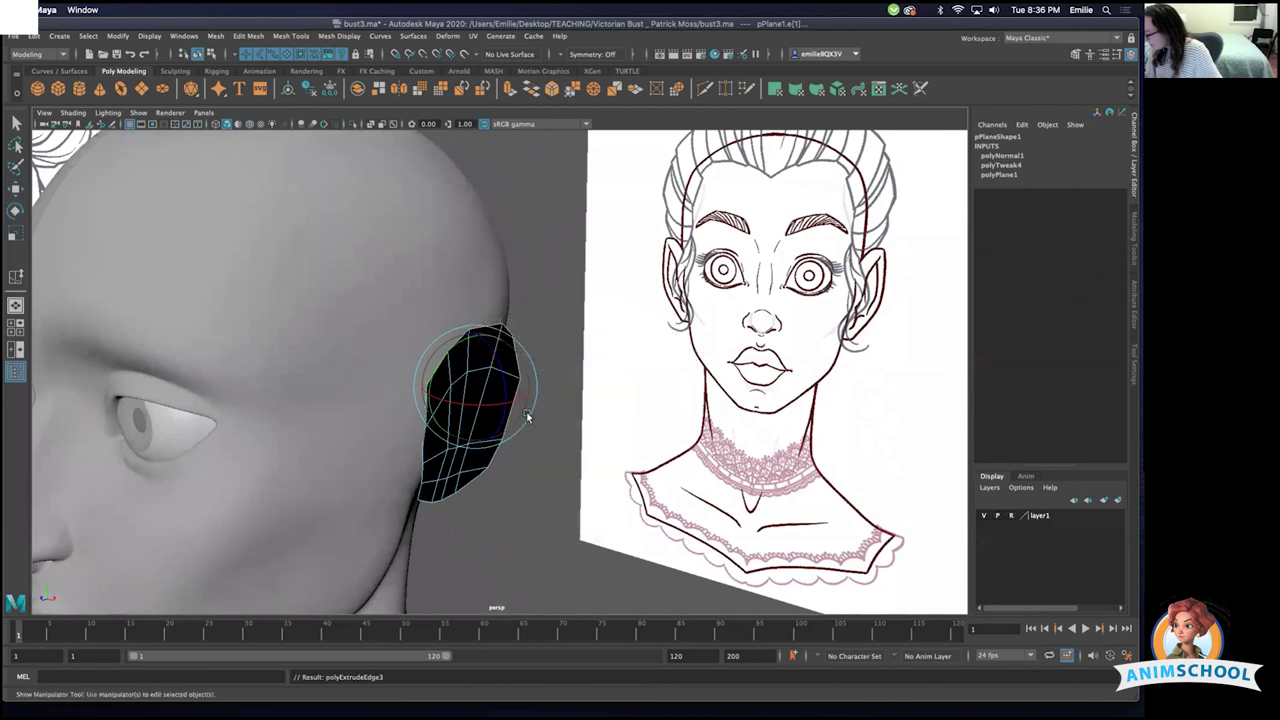
left_click_drag(503, 431, 547, 446, "alt")
left_click_drag(421, 361, 436, 369)
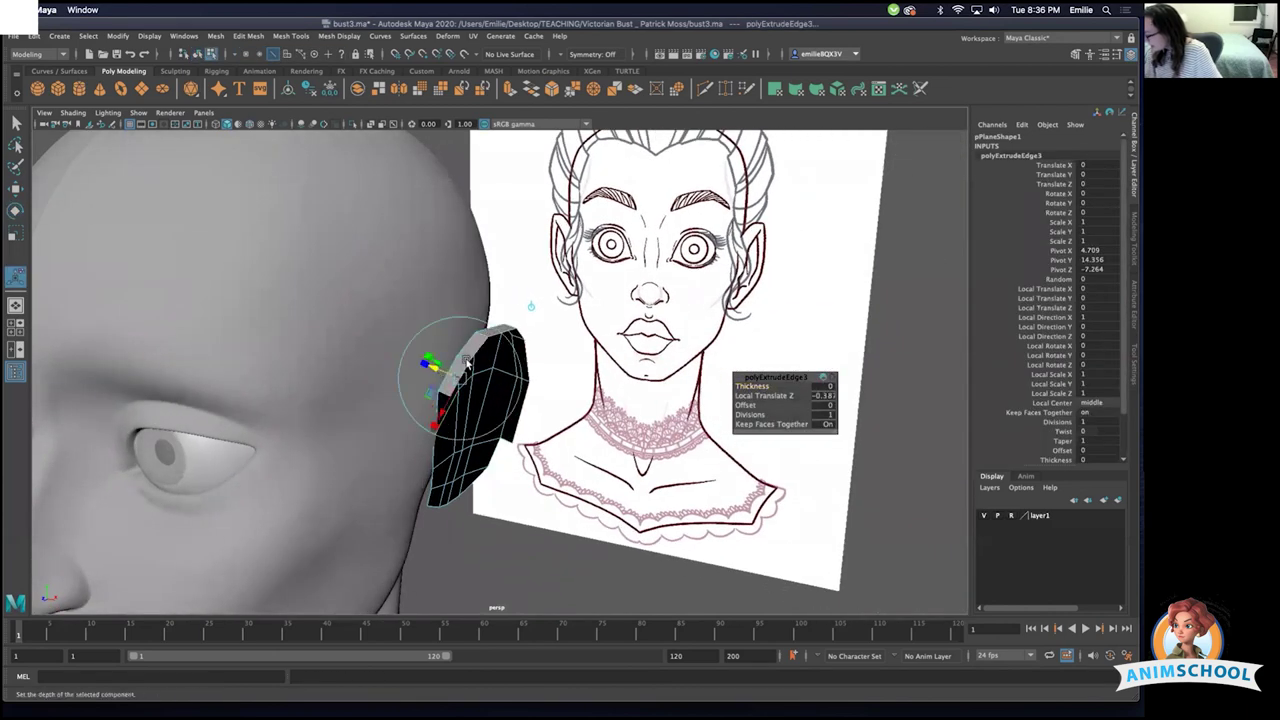
- Extrude the new rim edges a second time with a Local Translate Z of -0.383 to fold the rim inward
left_click_drag(550, 379, 454, 377, "alt")
right_click_drag(544, 340, 544, 373, "shift")
left_click_drag(518, 371, 470, 379, "alt")
mouse_move(569, 423)
left_mouse_down("alt")
mouse_move(497, 428)
mouse_move(557, 429)
left_mouse_up("alt")
- In the side view, use the Move tool in Object orientation to reposition the rim's upper front inner vertex along the reference ear
key("space")
right_click_drag(570, 432, 700, 458, "alt")
key("w")
left_click(455, 312)
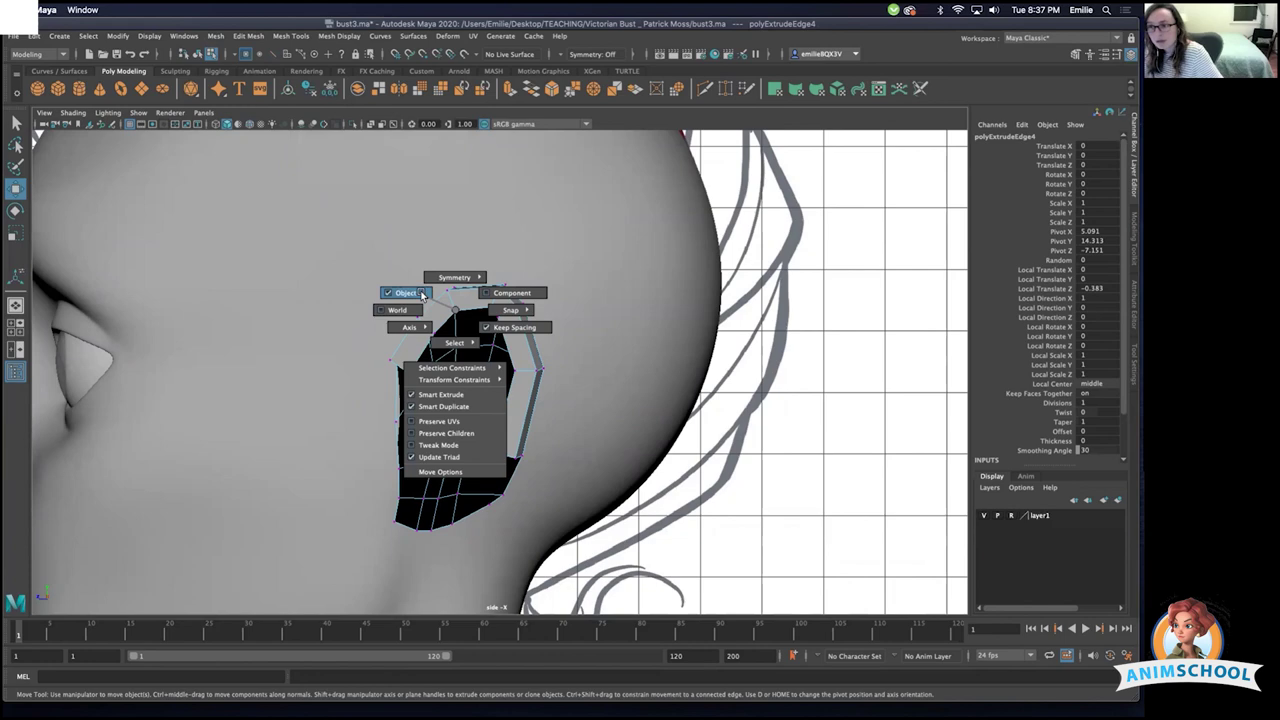
left_click_drag(421, 294, 421, 333)
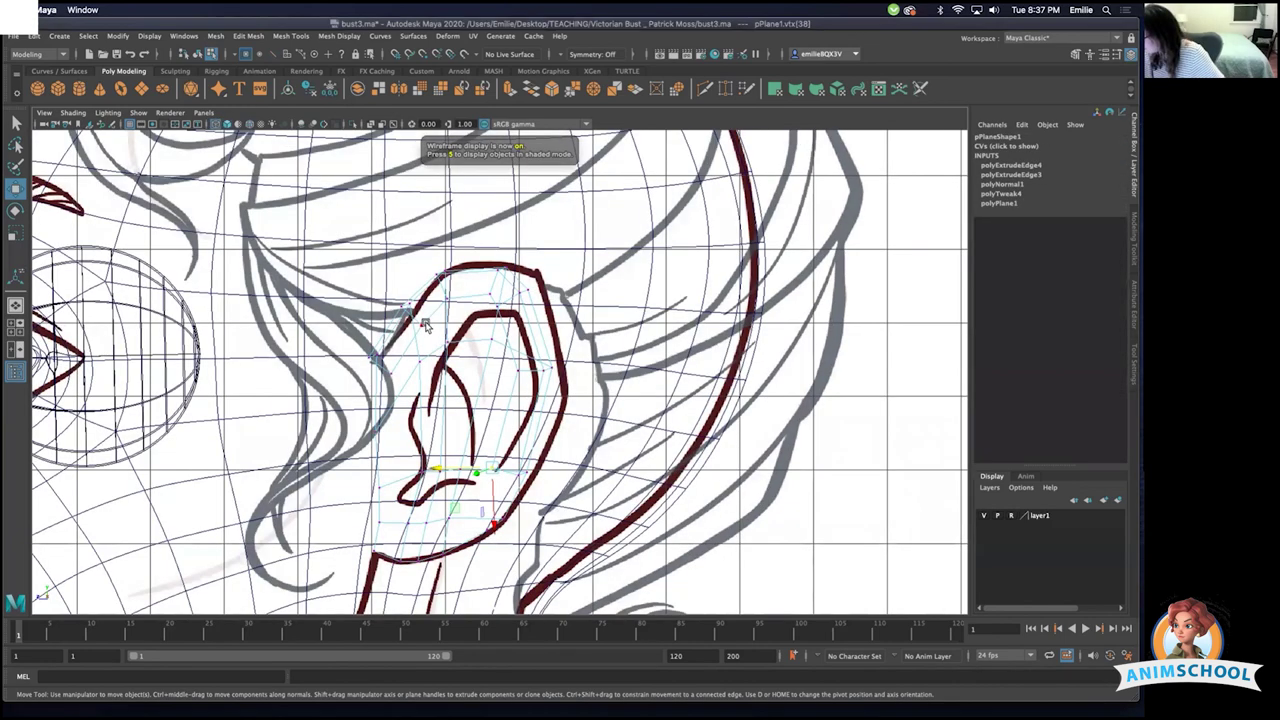
left_click(424, 324)
key("5")
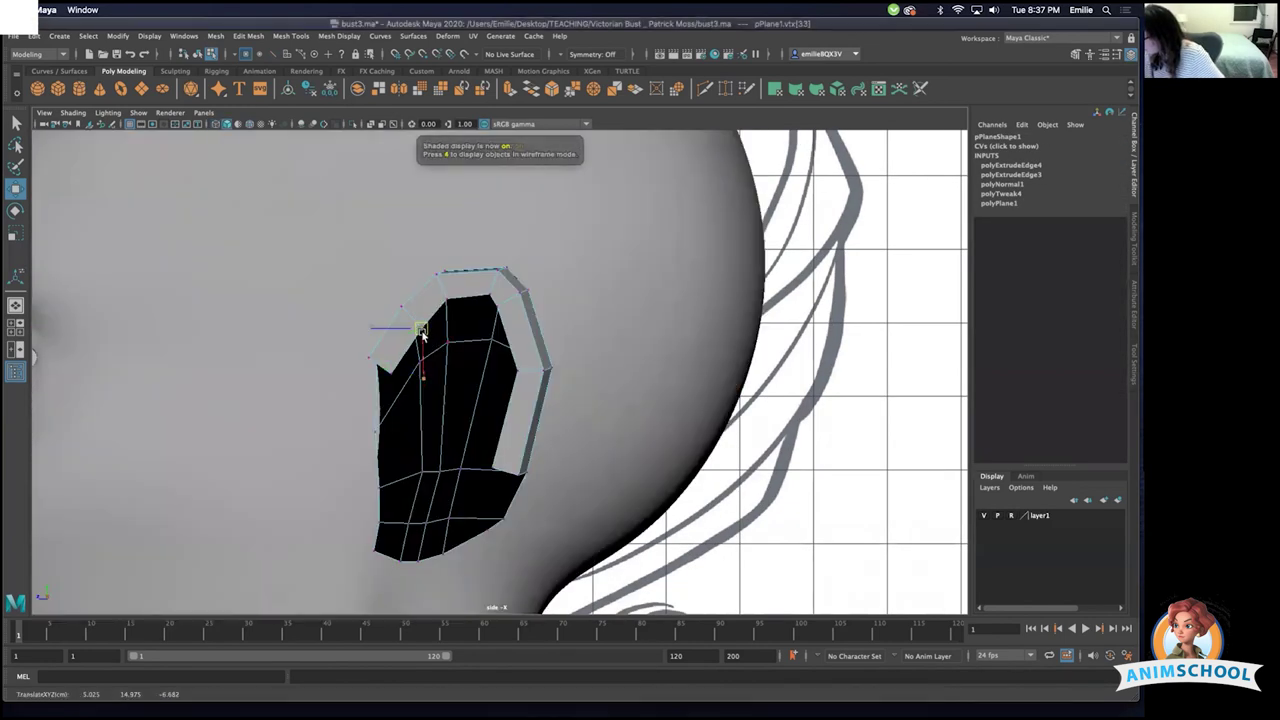
- Move the inner rim vertices at the top and front end of the ear toward the drawn inner fold
key("4")
left_click(489, 306)
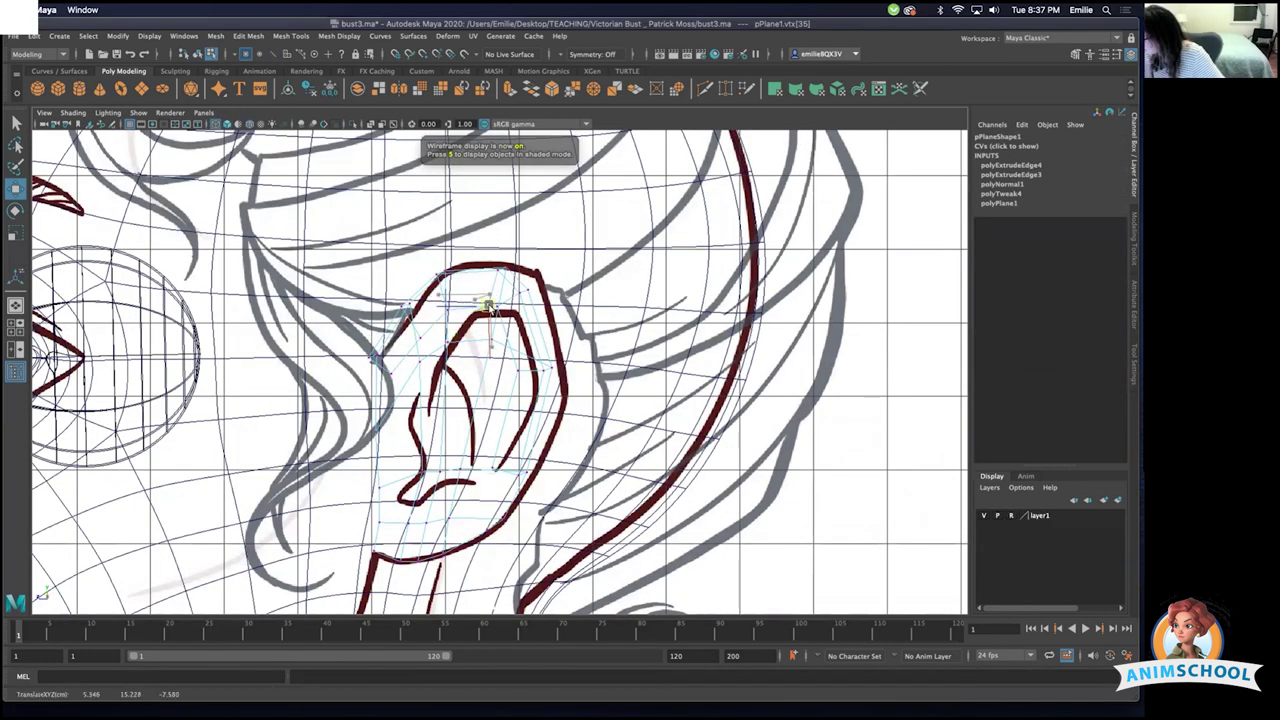
left_click(388, 374)
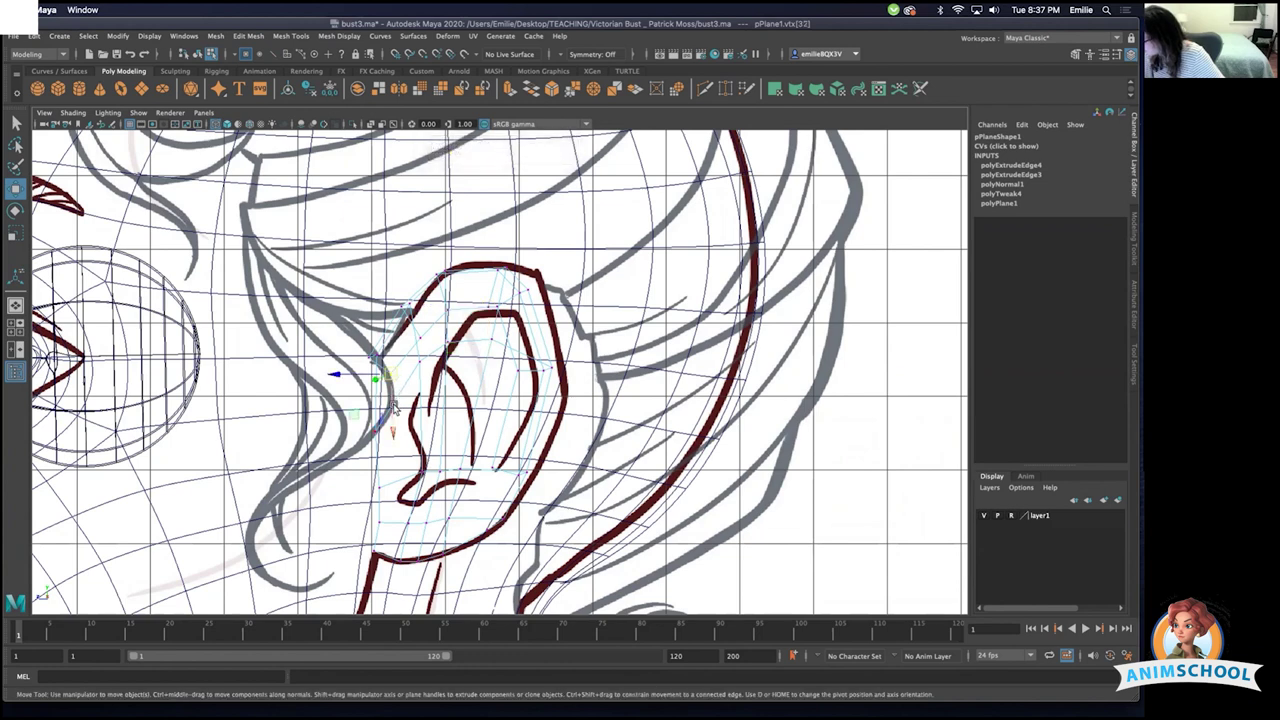
left_click_drag(394, 407, 395, 423)
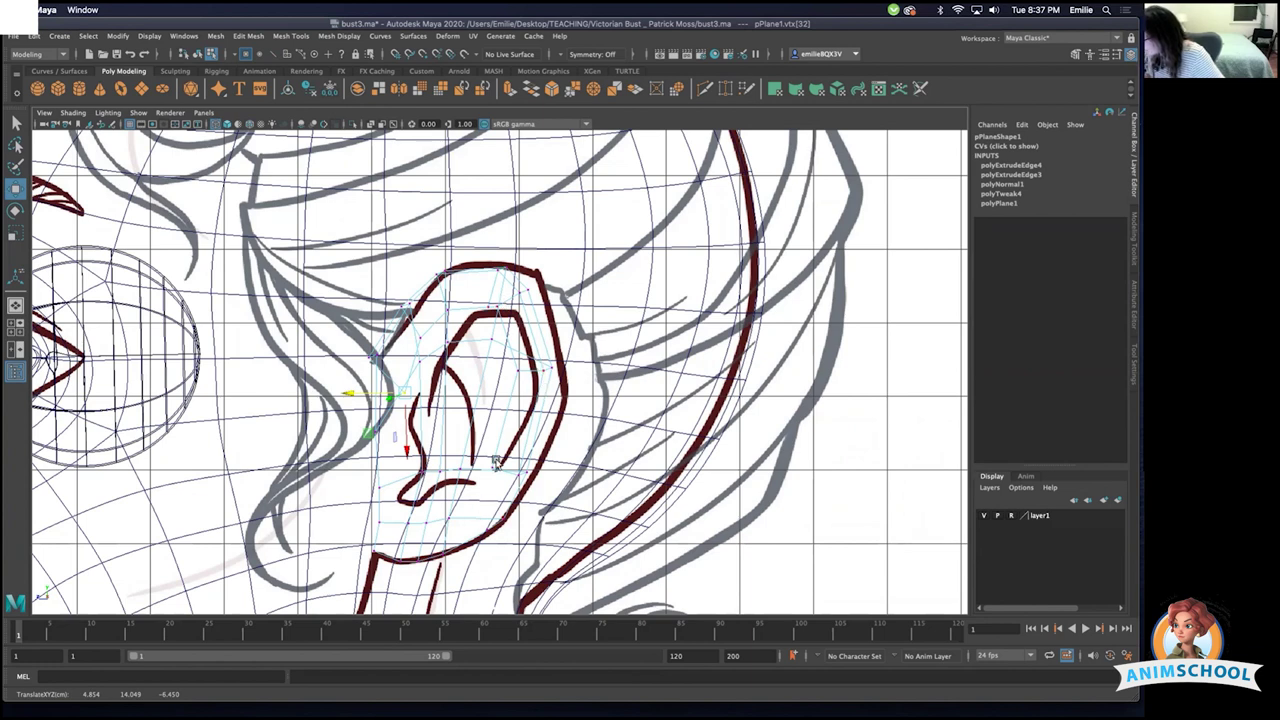
- Adjust the inner rim vertices at the ear's upper rear corner to even out the rim's width
left_click(499, 306)
key("5")
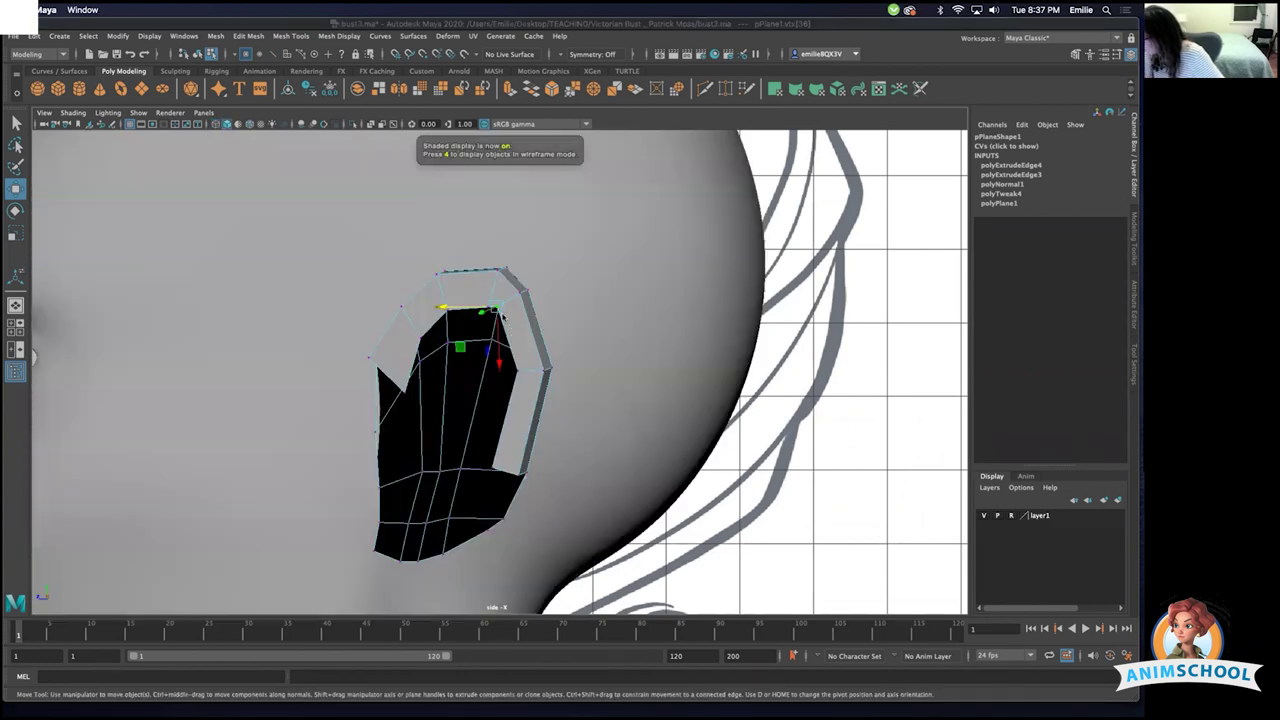
left_click_drag(498, 312, 493, 316)
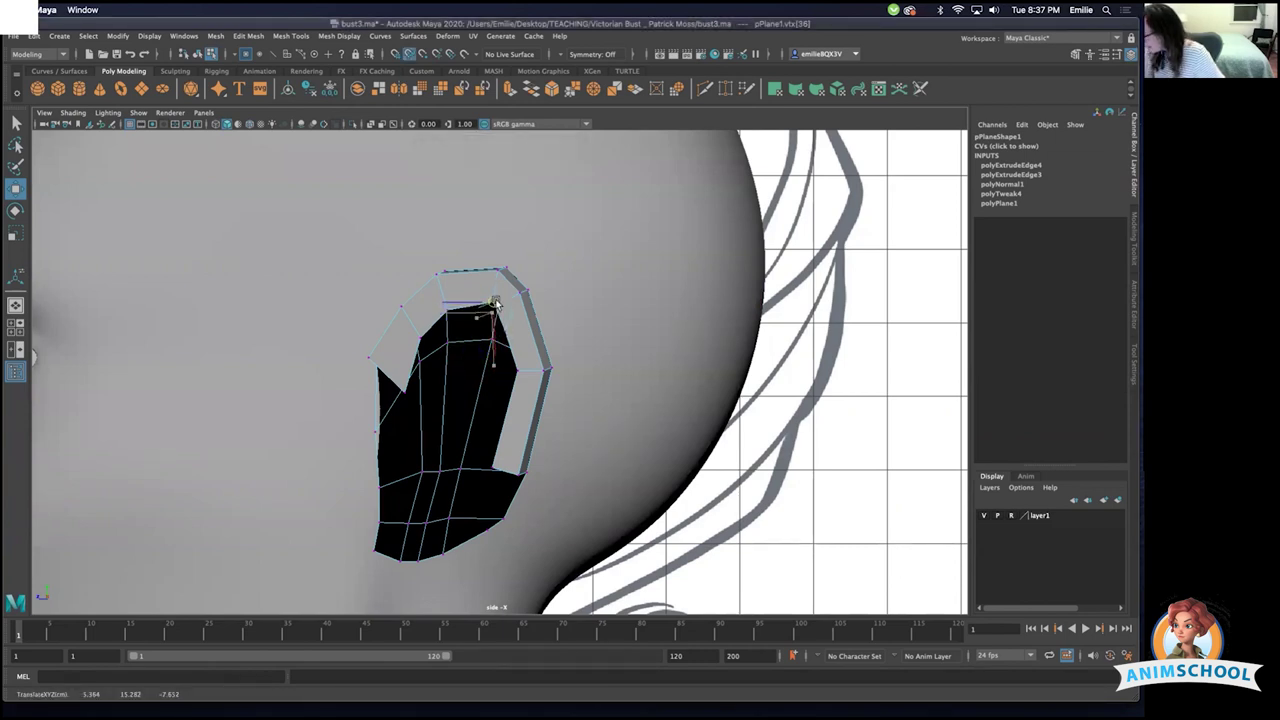
scroll(550, 383, "down", 2)
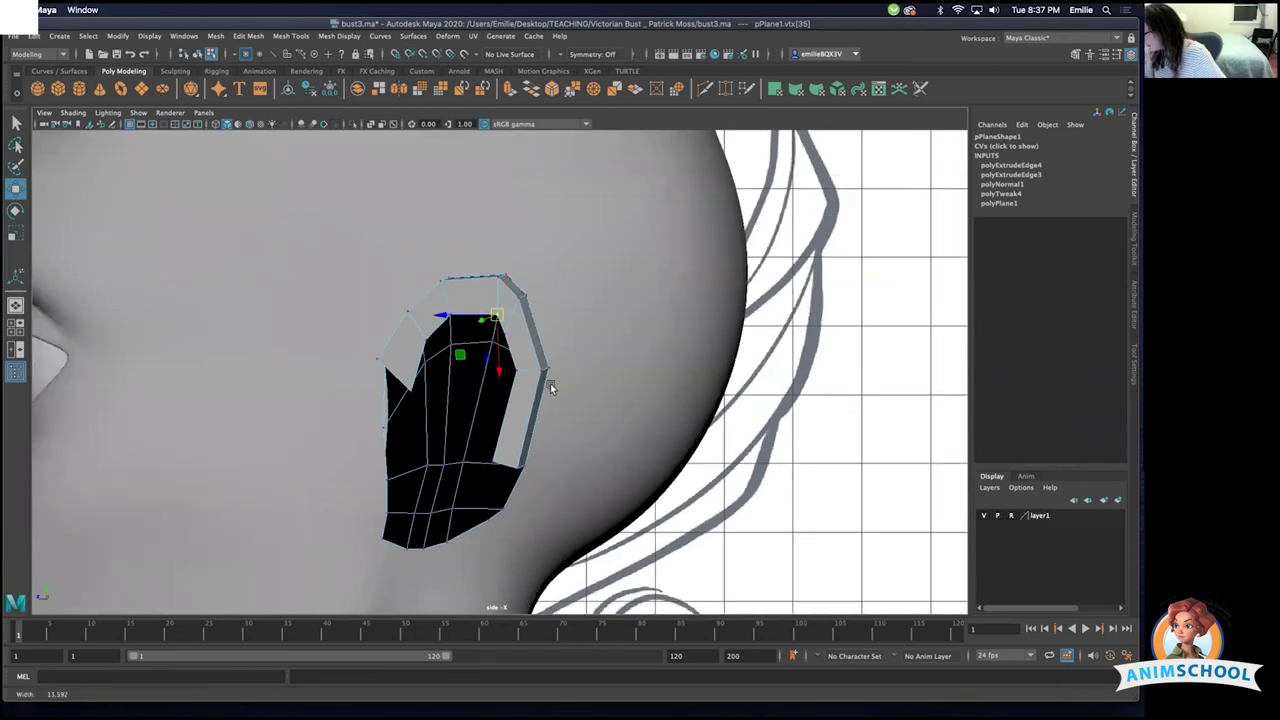
key("4")
key("5")
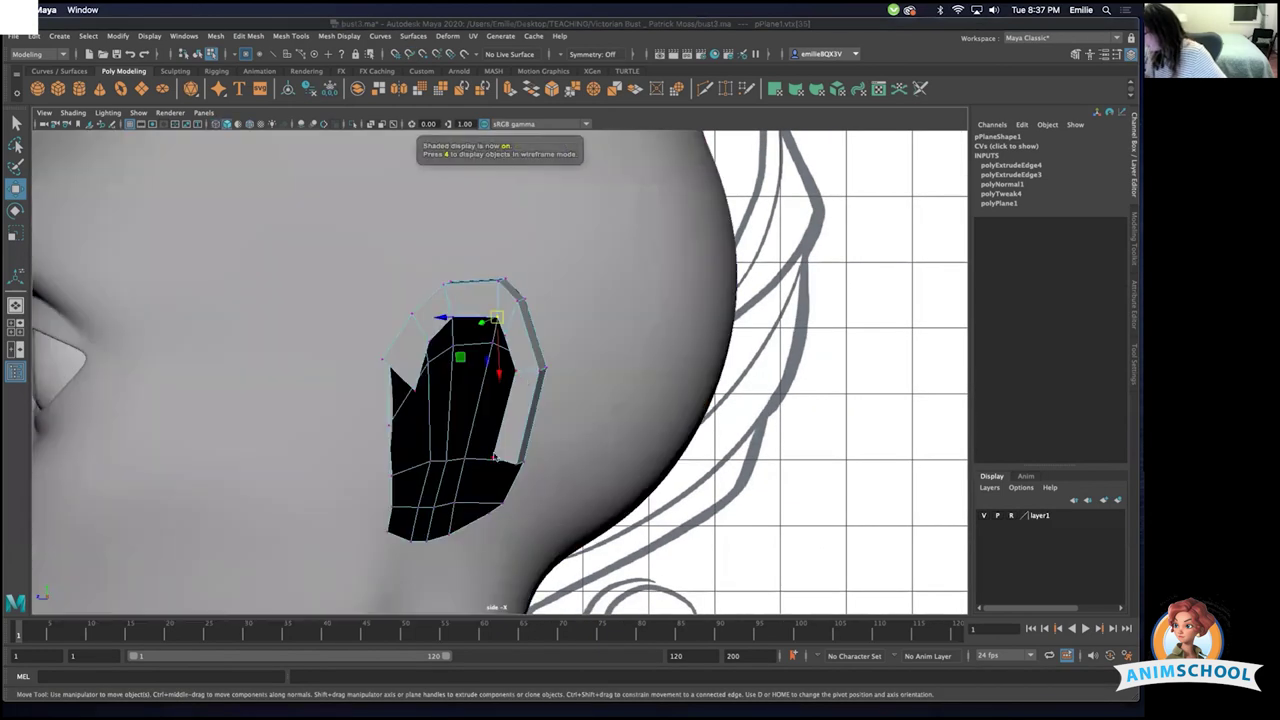
- Move the inner vertex at the rim's lower rear end toward the outer border to taper the rim
left_click(494, 463)
scroll(507, 467, "up", 1)
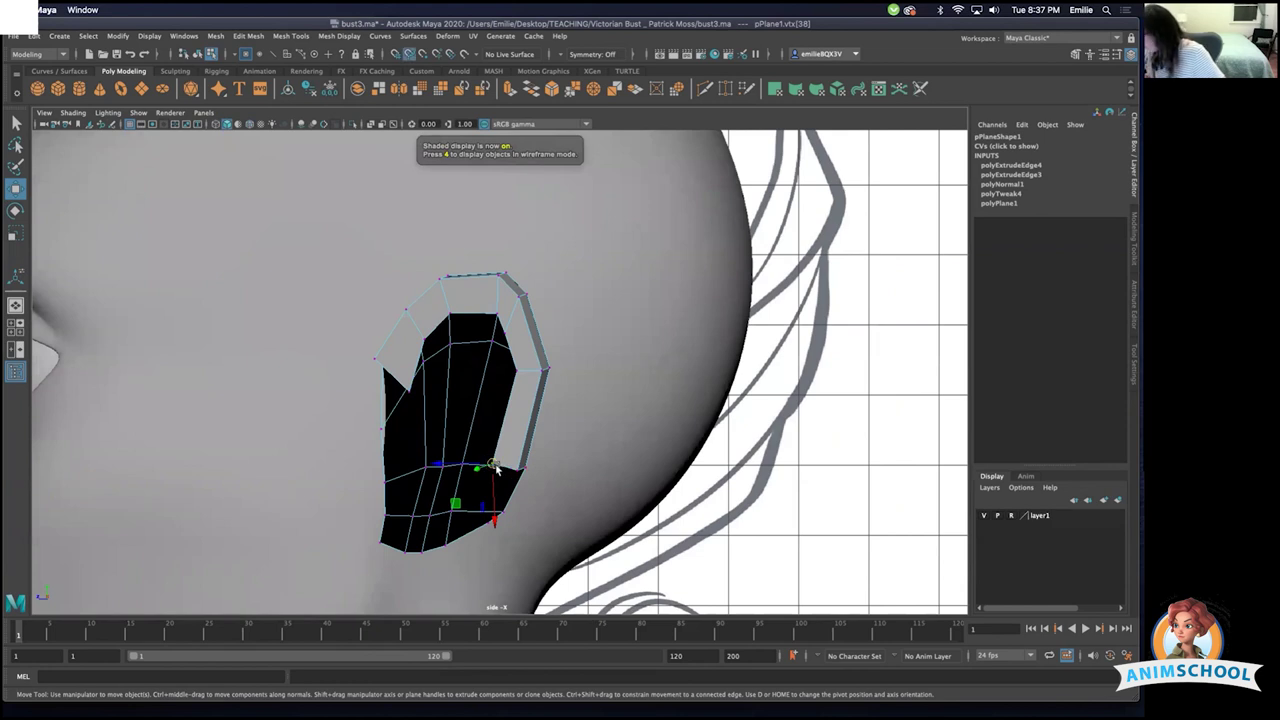
left_click_drag(495, 467, 503, 470)
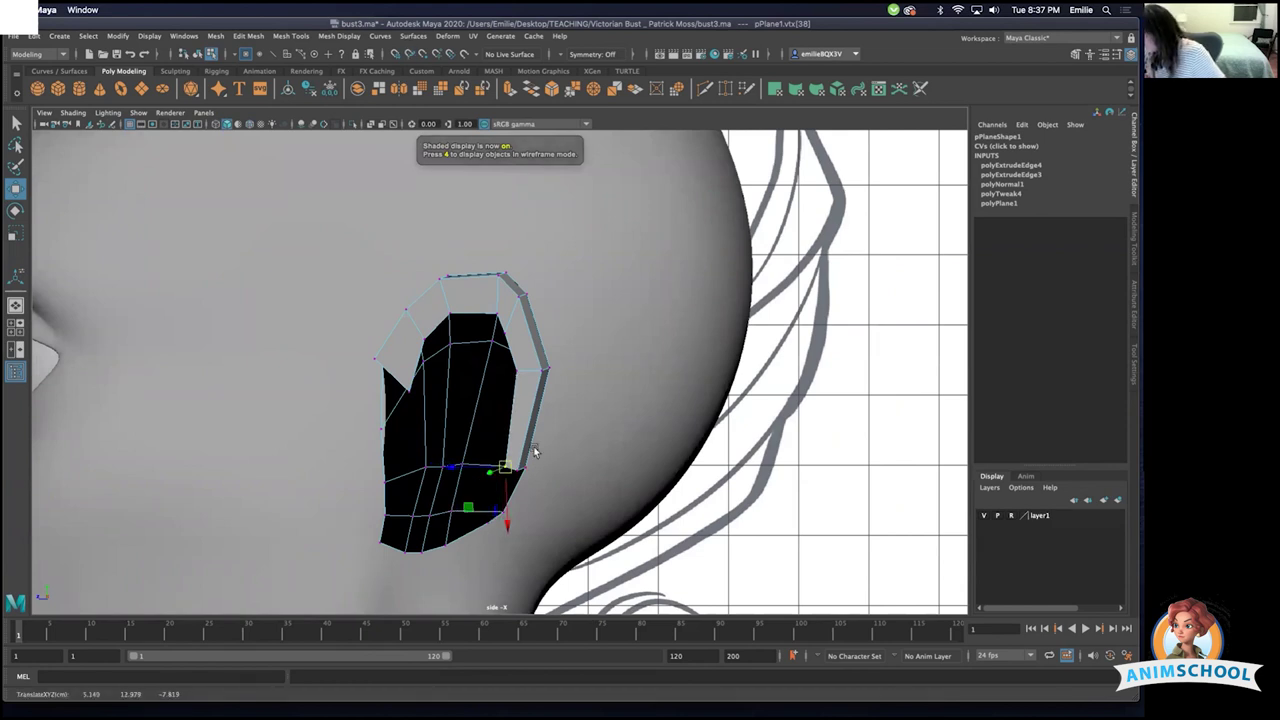
left_click_drag(509, 468, 510, 470)
- Lower the inner vertex at the rim's front end in the front view, following the reference ear
right_click_drag(541, 463, 524, 463, "alt")
key("space")
left_click_drag(525, 463, 525, 434)
mouse_move(540, 488)
left_mouse_down("alt")
mouse_move(622, 484)
mouse_move(559, 443)
mouse_move(481, 430)
left_mouse_up("alt")
key("space")
left_click(481, 456)
scroll(746, 457, "up", 5)
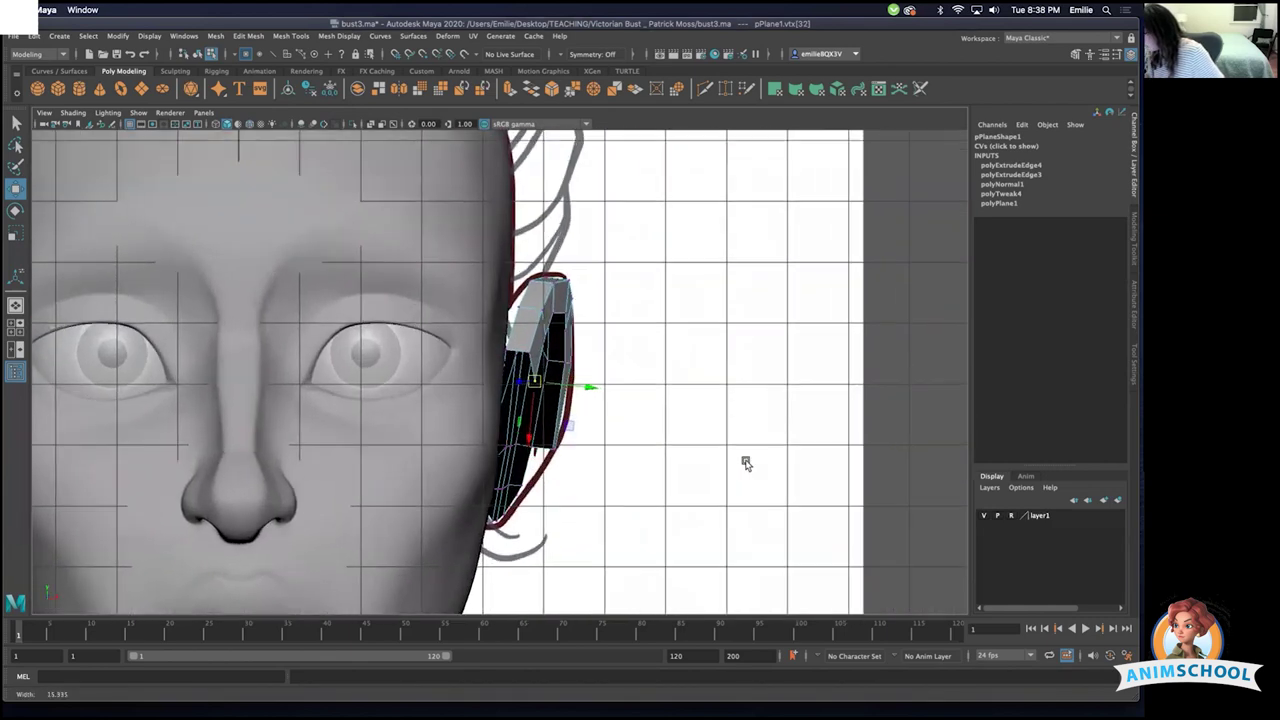
key("4")
key("5")
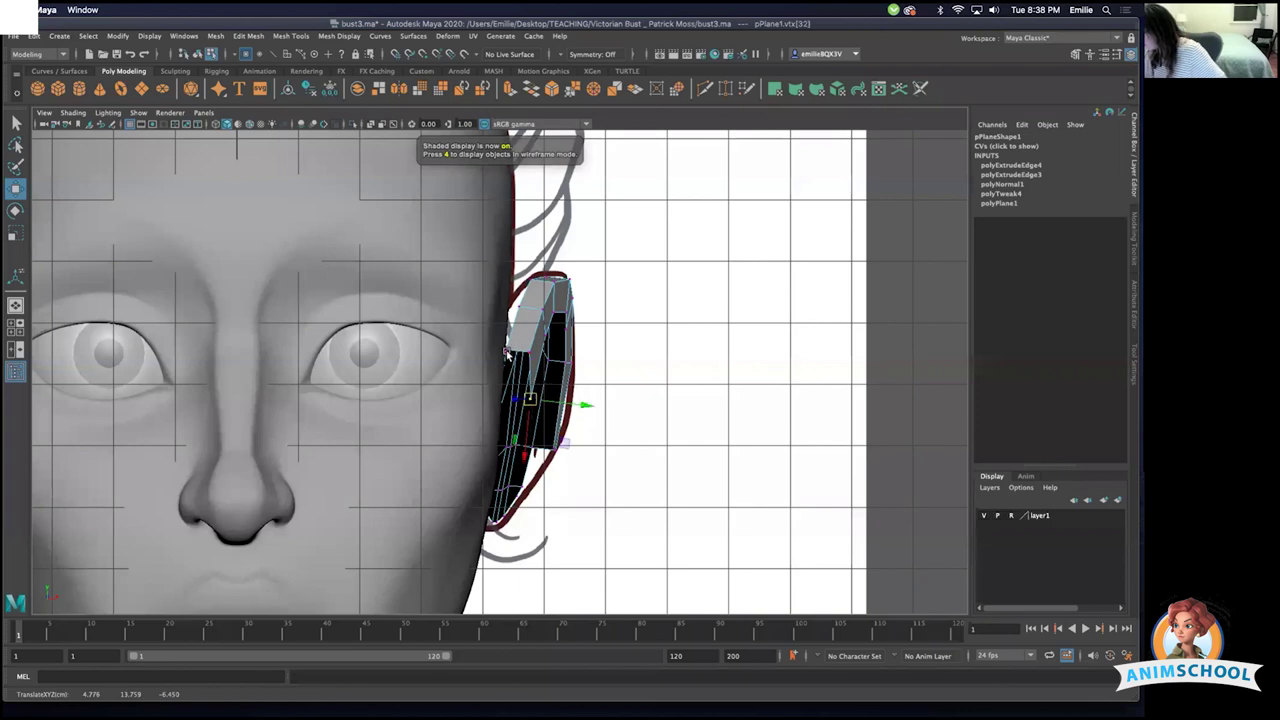
- Compare the ear rim with the reference ear in the side view, in wireframe and shaded display
key("space")
left_click_drag(571, 377, 571, 345)
left_click_drag(612, 396, 548, 417, "alt")
key("space")
left_click(548, 413)
key("4")
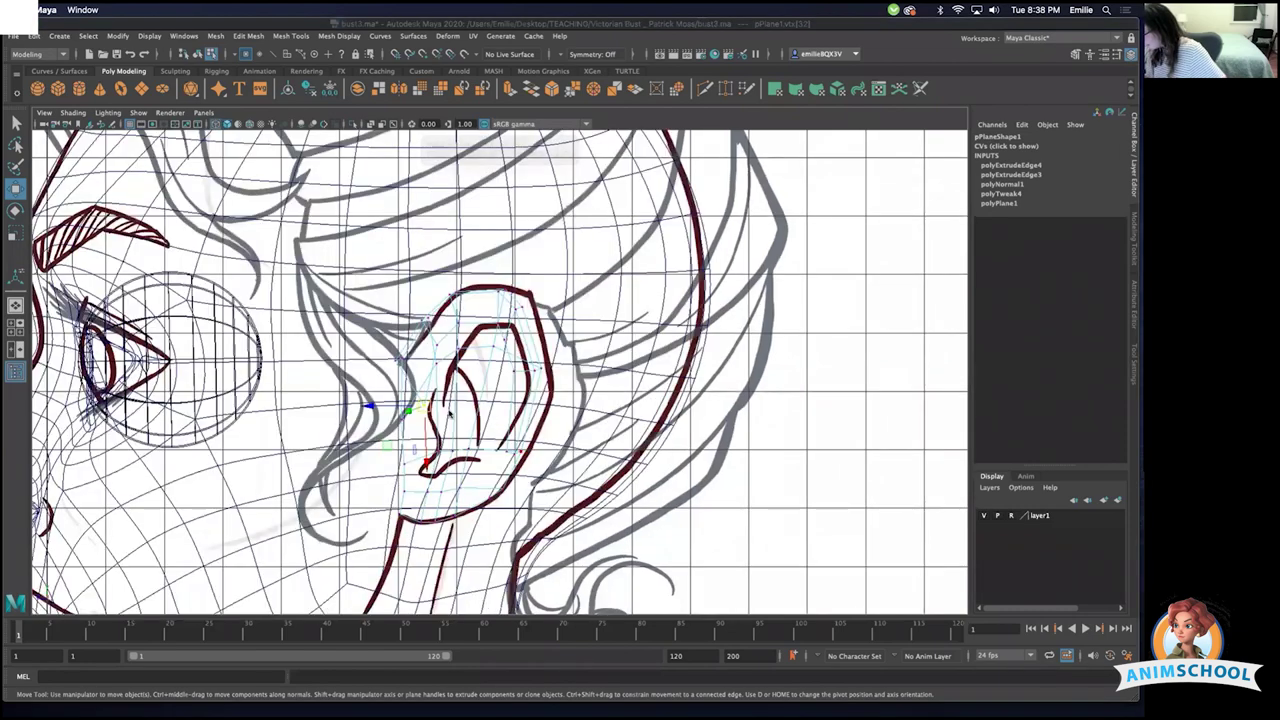
right_click_drag(427, 395, 501, 388, "alt")
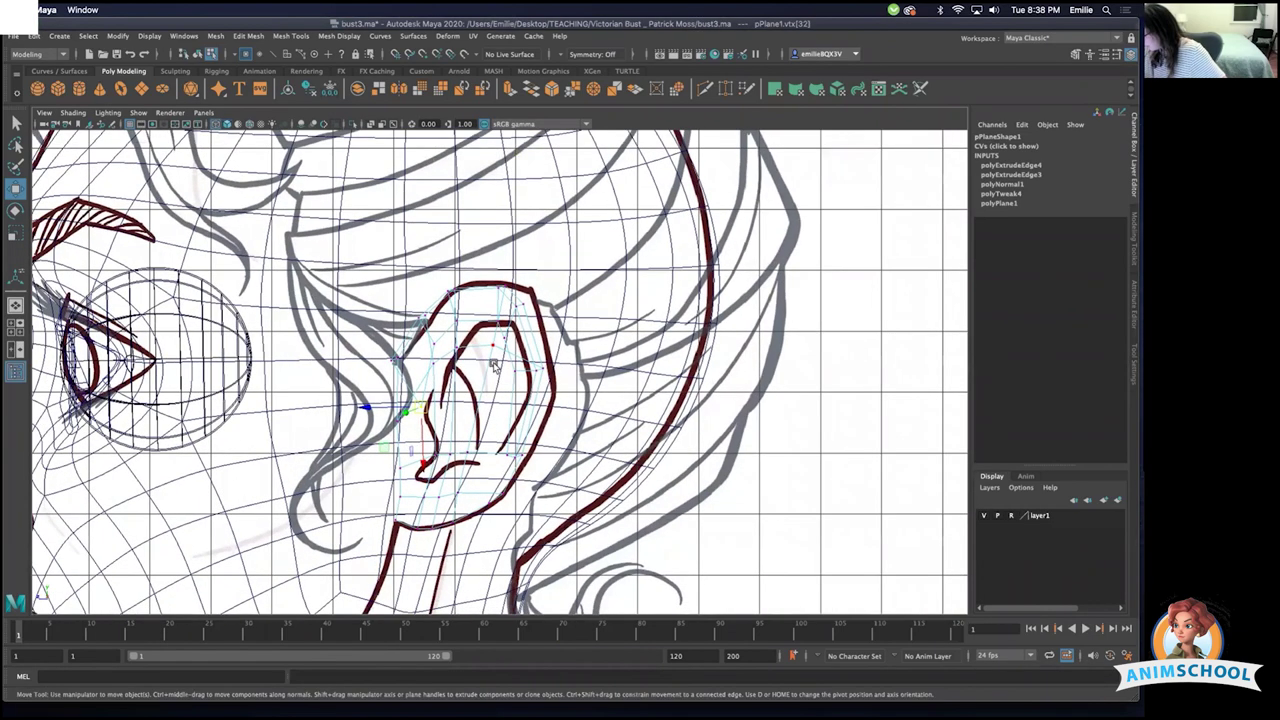
key("5")
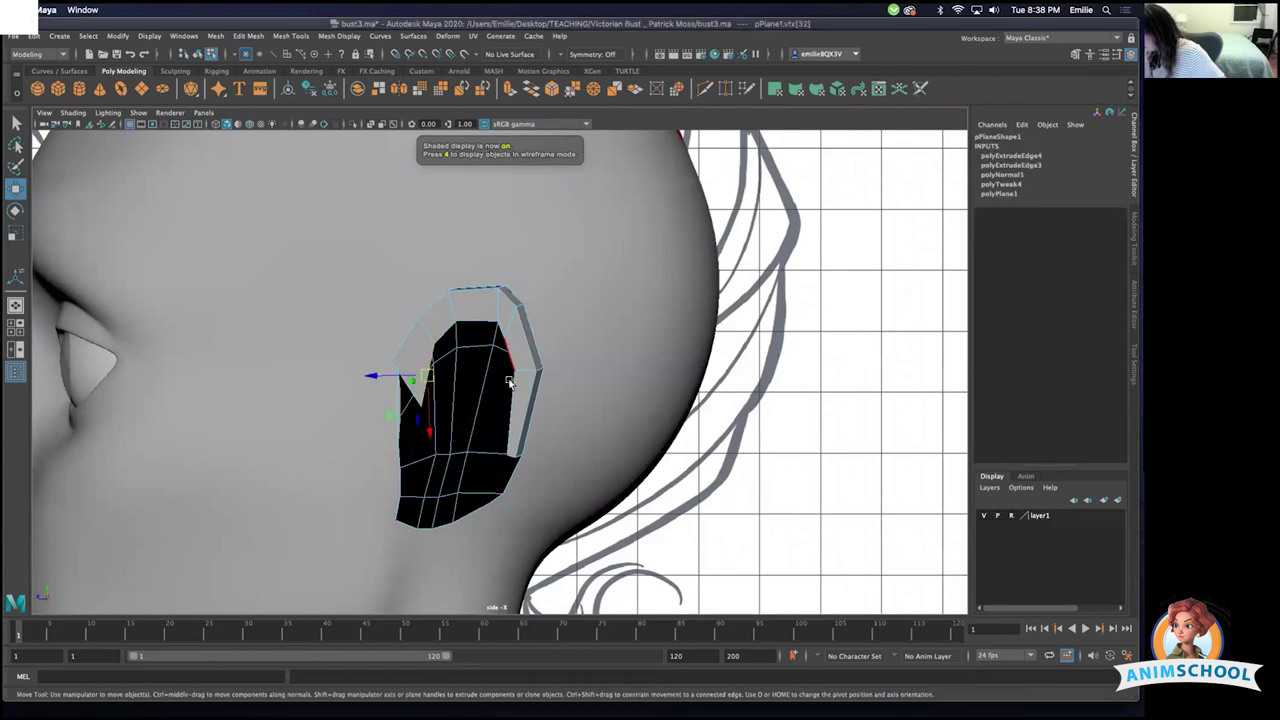
- Extrude the inner border edges along the rear of the ear rim to start an inner wall
double_click(514, 382)
right_click_drag(564, 307, 556, 352, "shift")
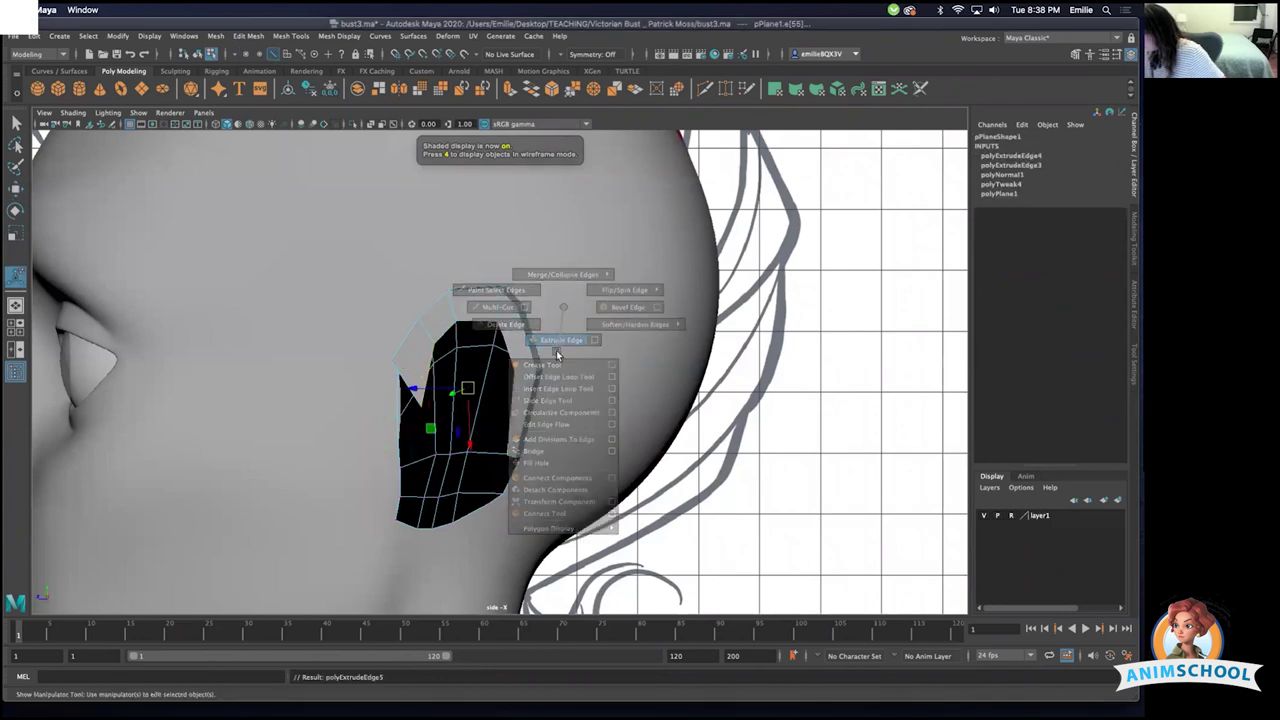
key("space")
left_click_drag(545, 369, 445, 384)
right_click_drag(445, 384, 575, 397, "alt")
left_click_drag(575, 397, 424, 391, "alt")
left_click_drag(424, 391, 631, 426, "alt")
right_click_drag(631, 426, 668, 430, "alt")
- Adjust the lower and middle vertices of the extruded rear wall to taper it toward the rim's lower end
key("w")
right_click_drag(491, 471, 456, 462)
left_click(479, 482)
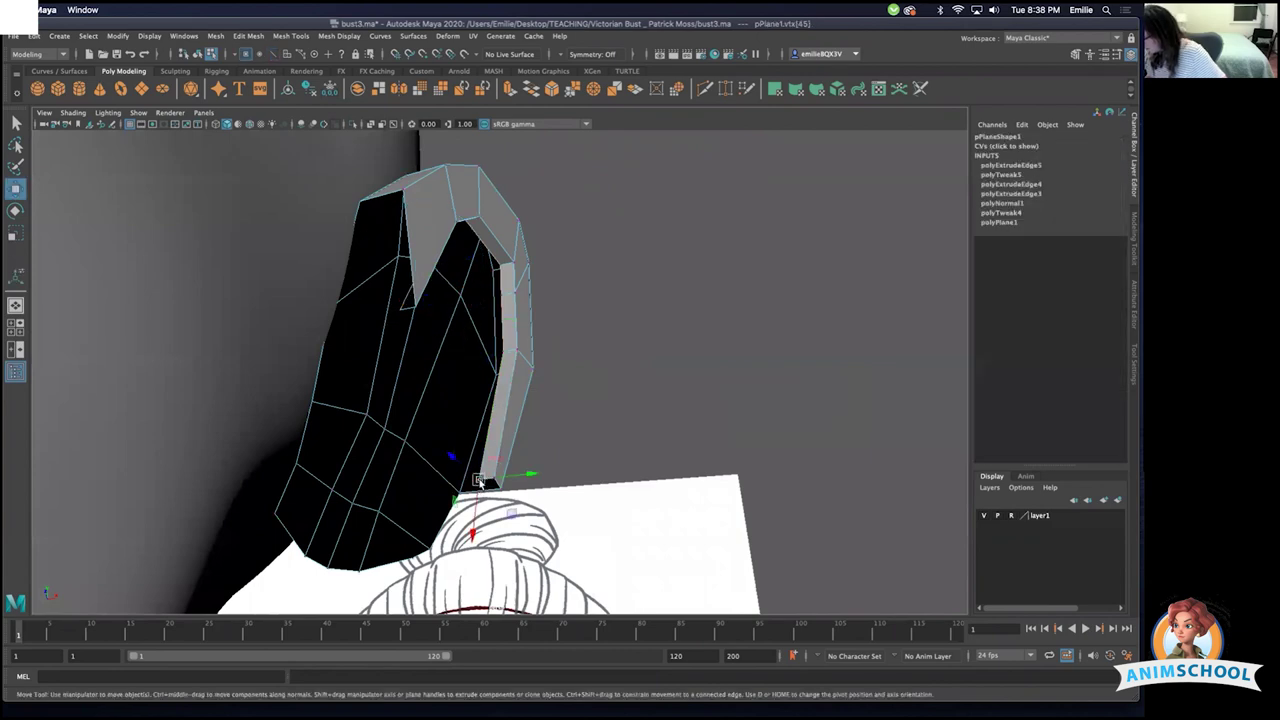
mouse_move(479, 481)
left_mouse_down()
mouse_move(492, 478)
mouse_move(478, 468)
mouse_move(625, 464)
left_mouse_up()
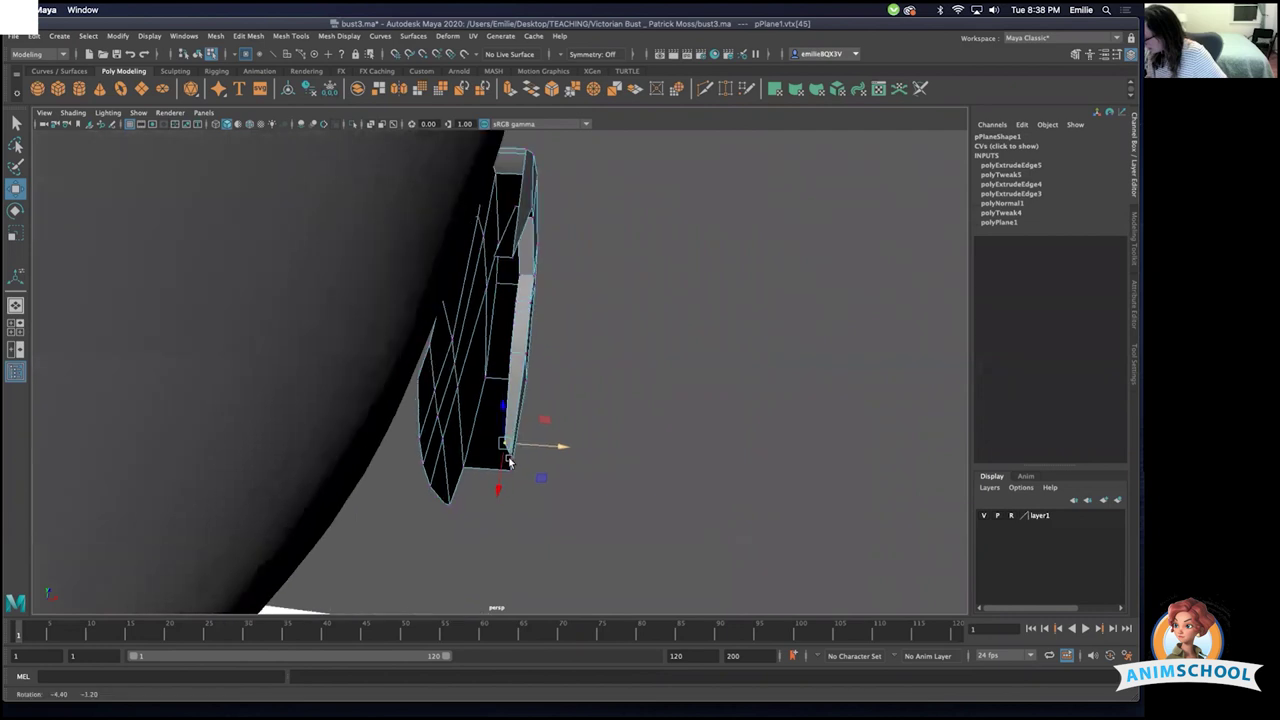
left_click_drag(508, 459, 492, 499, "alt")
left_click_drag(498, 495, 518, 486, "alt")
left_click(522, 368)
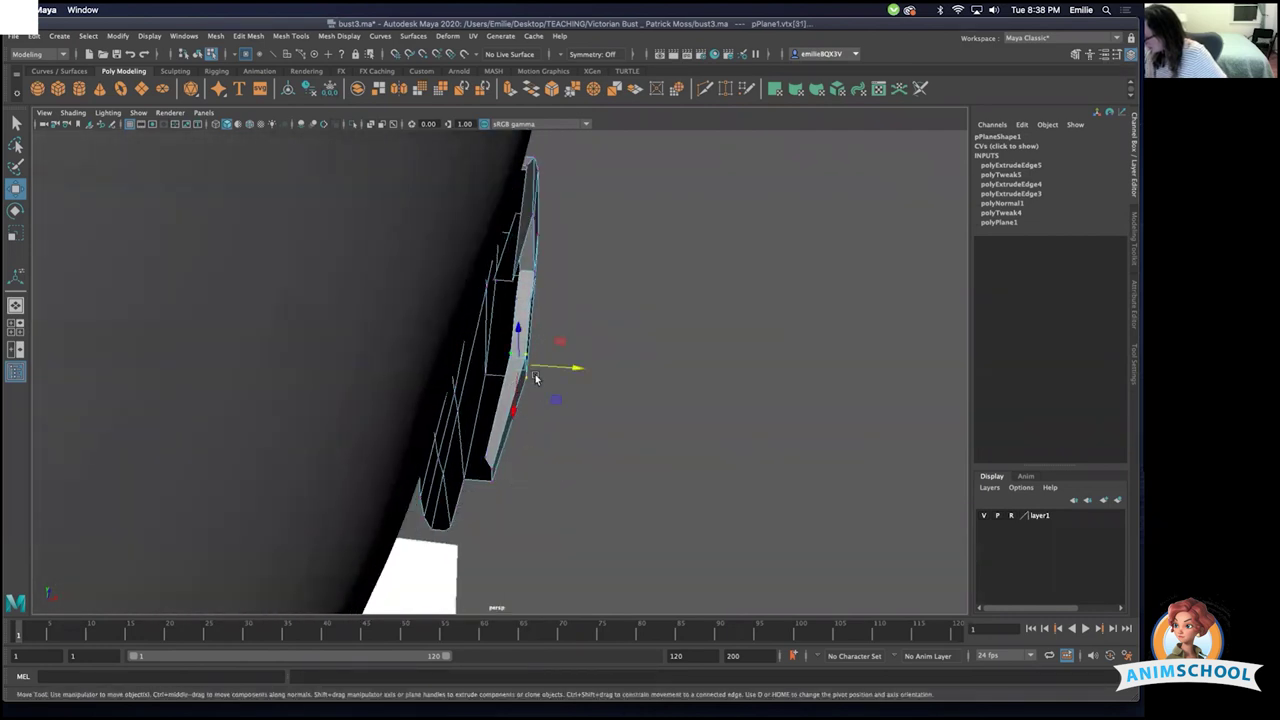
left_click_drag(525, 350, 359, 507, "alt")
left_click(464, 539)
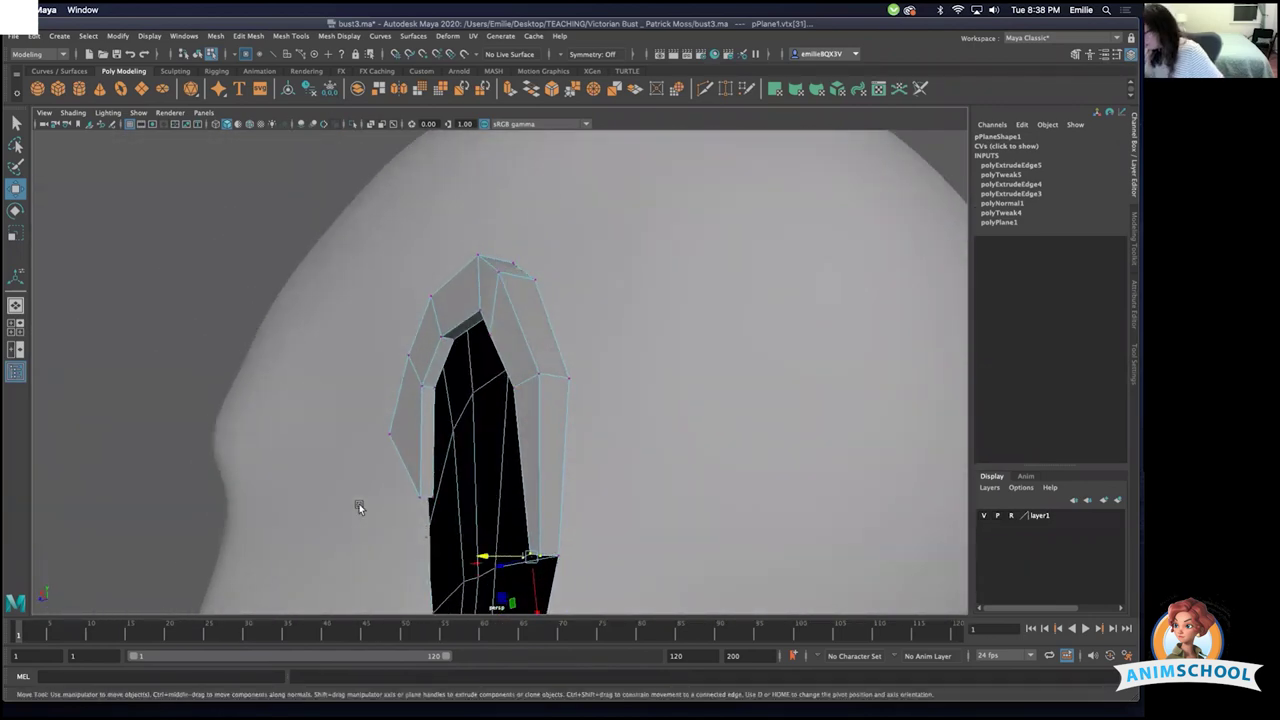
- Extrude the inner edges at the front and top of the rim, with local translate Y 0.066 and Z -0.057
right_click_drag(429, 448, 427, 417)
left_click(433, 442)
mouse_move(470, 430)
left_mouse_down("alt")
mouse_move(537, 404)
mouse_move(594, 409)
mouse_move(491, 385)
mouse_move(457, 455)
mouse_move(449, 428)
left_mouse_up("alt")
key("ctrl+e")
left_click_drag(449, 428, 547, 317, "alt")
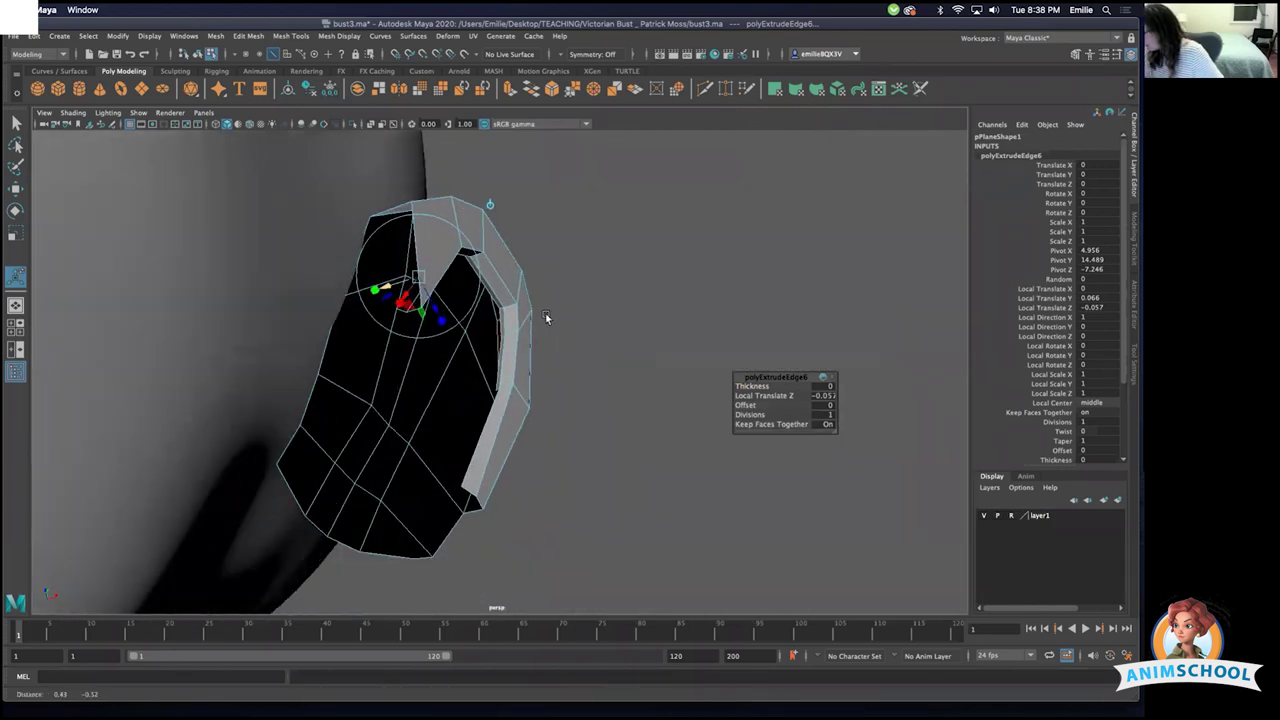
right_click_drag(671, 379, 538, 422, "alt")
left_click_drag(537, 421, 486, 369, "alt")
- Move the loose vertex on the rear inner wall to its neighbour and merge the two vertices
key("w")
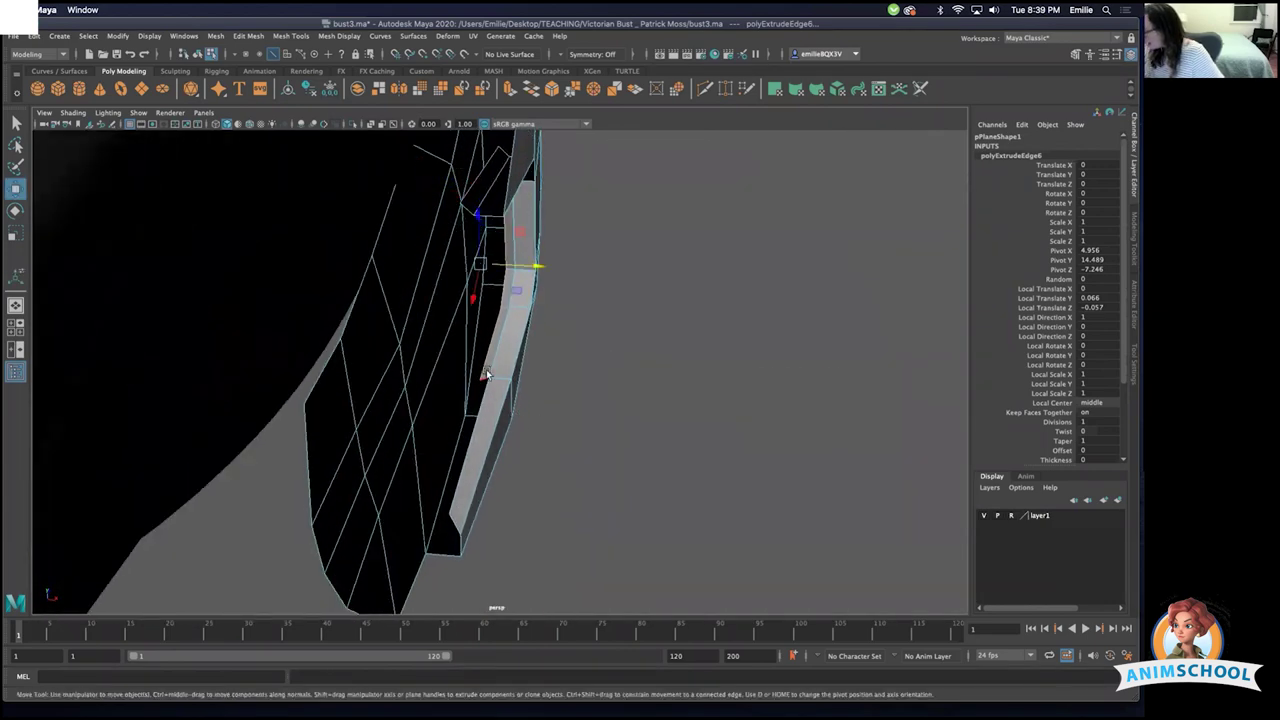
right_click_drag(477, 380, 478, 381)
left_click(485, 379)
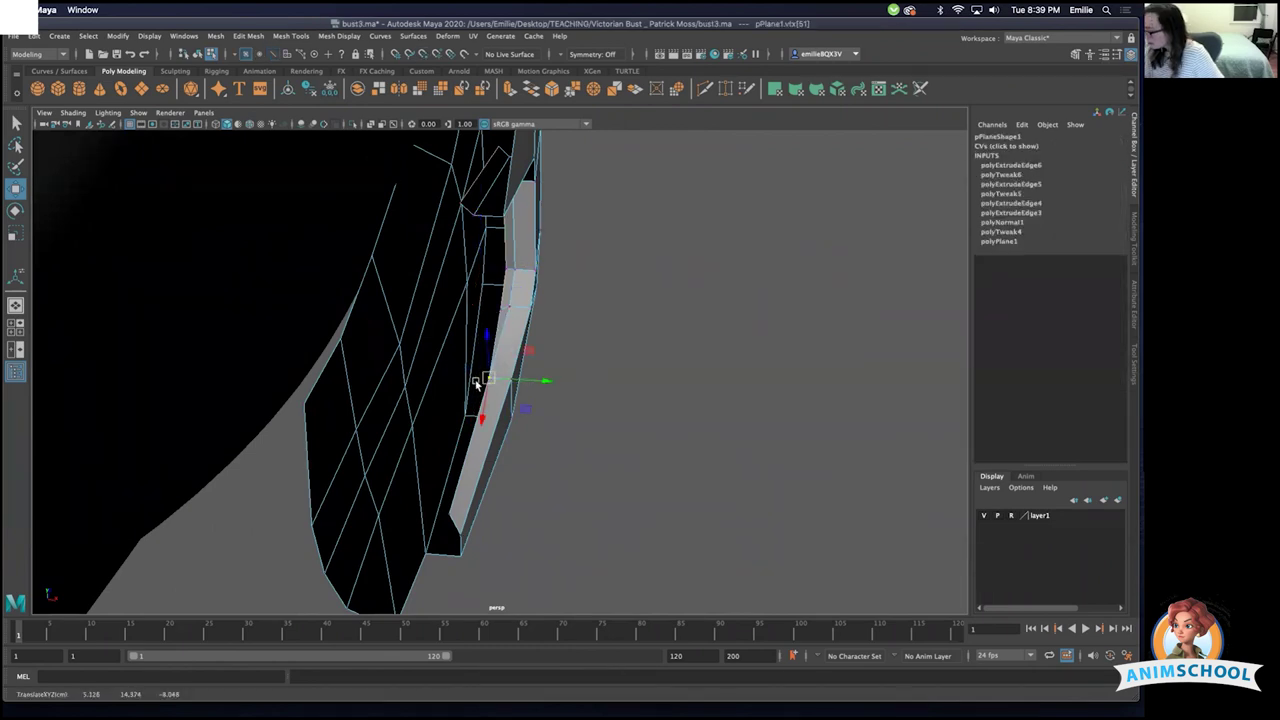
left_click_drag(470, 384, 501, 368)
right_click_drag(505, 374, 550, 318, "shift")
left_click_drag(525, 370, 502, 389, "alt")
key("w")
left_click_drag(416, 387, 600, 438, "alt")
- Move the inner vertices at the rear of the ear toward the drawn inner fold in the side view
key("space")
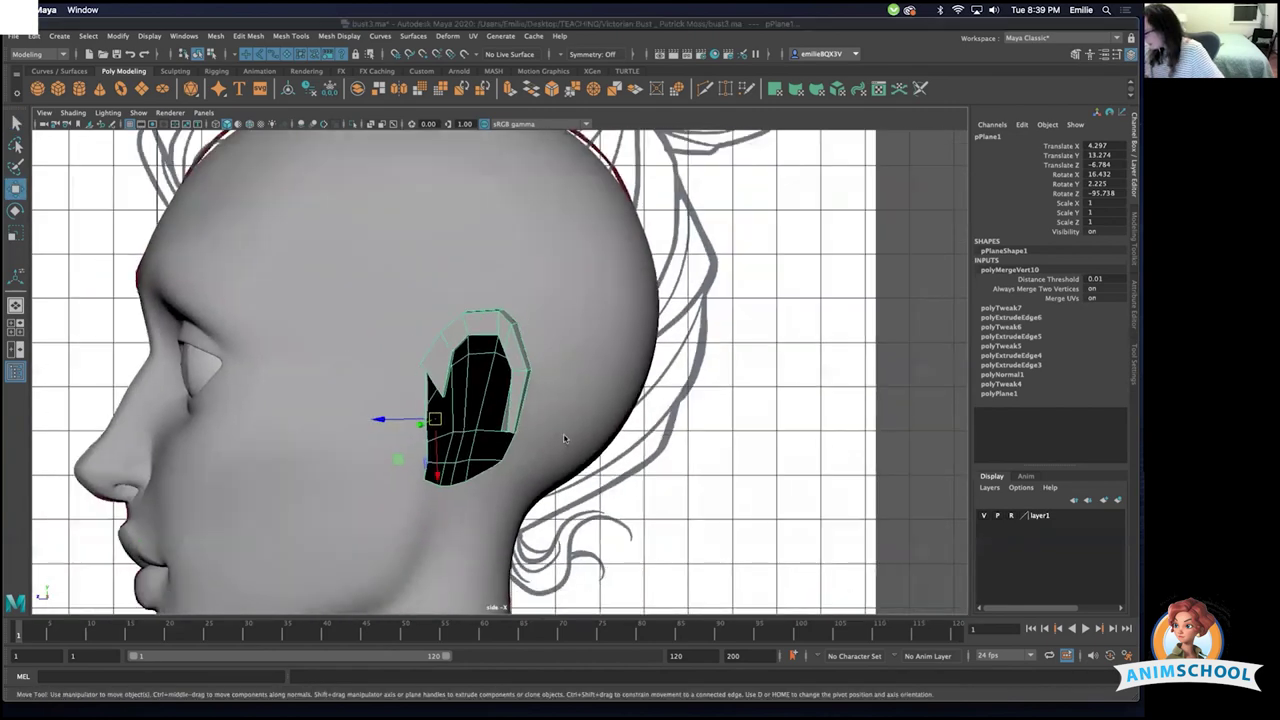
key("4")
key("5")
key("4")
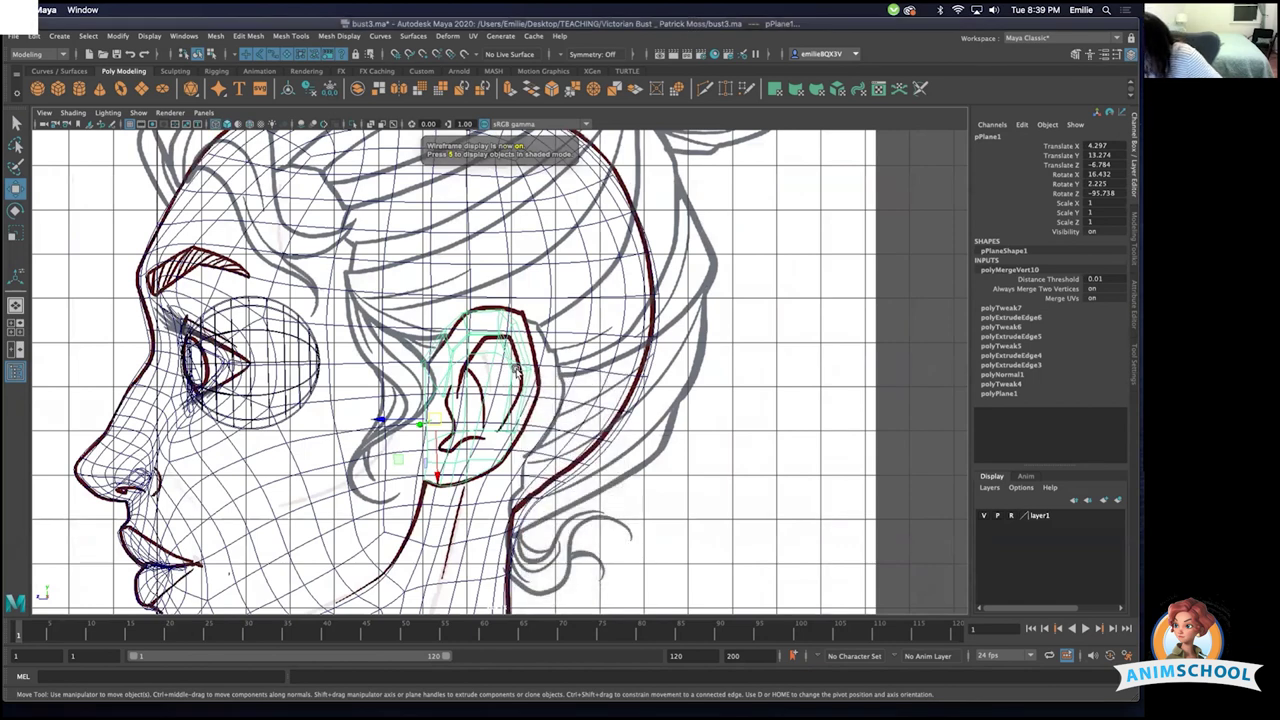
left_click(517, 371)
right_click_drag(520, 371, 478, 363)
left_click(514, 371)
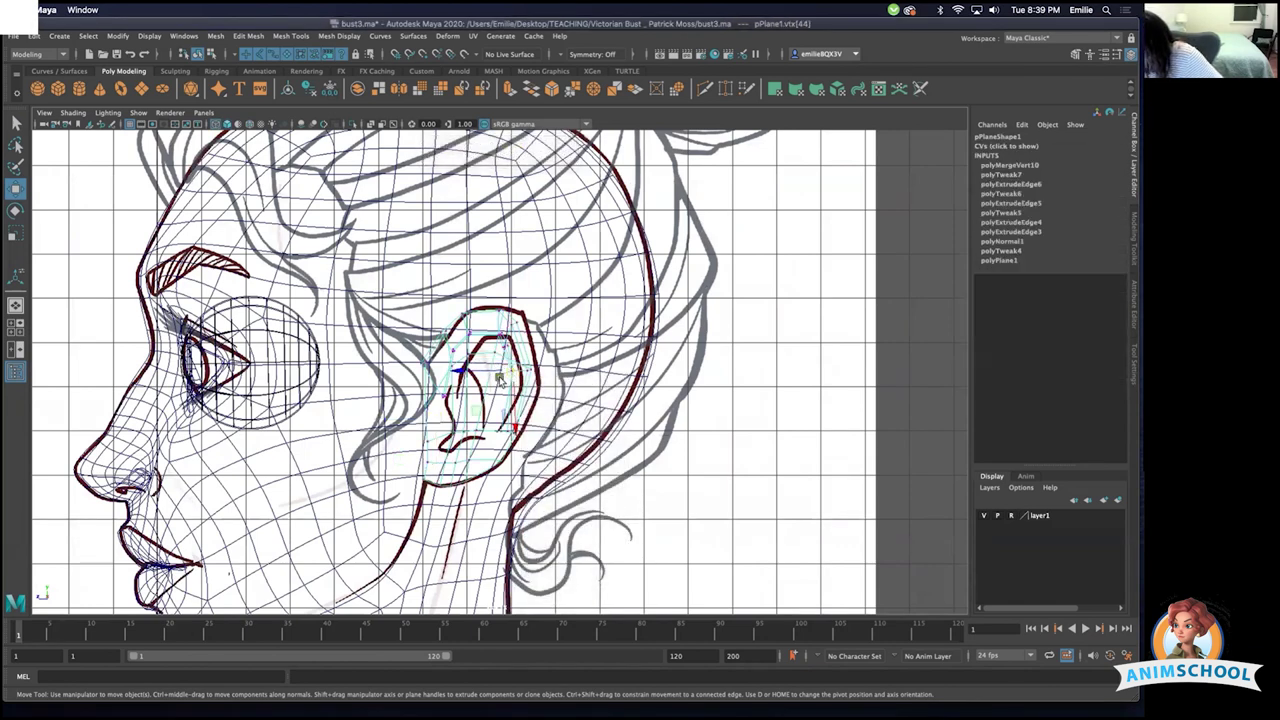
left_click(513, 382, "shift")
left_click_drag(514, 409, 492, 388)
- Adjust the inner wall vertices at the ear's upper rear corner to follow the drawn inner fold
scroll(592, 380, "down", 1)
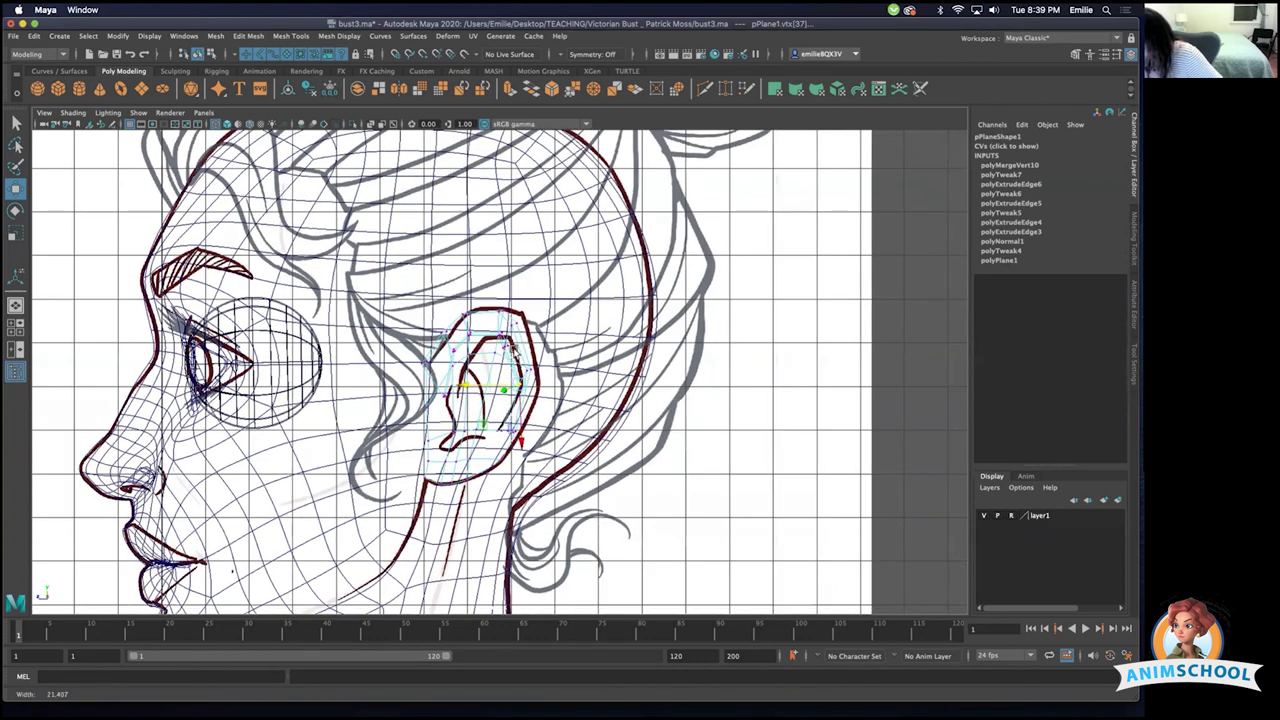
left_click(491, 347)
scroll(491, 347, "down", 3)
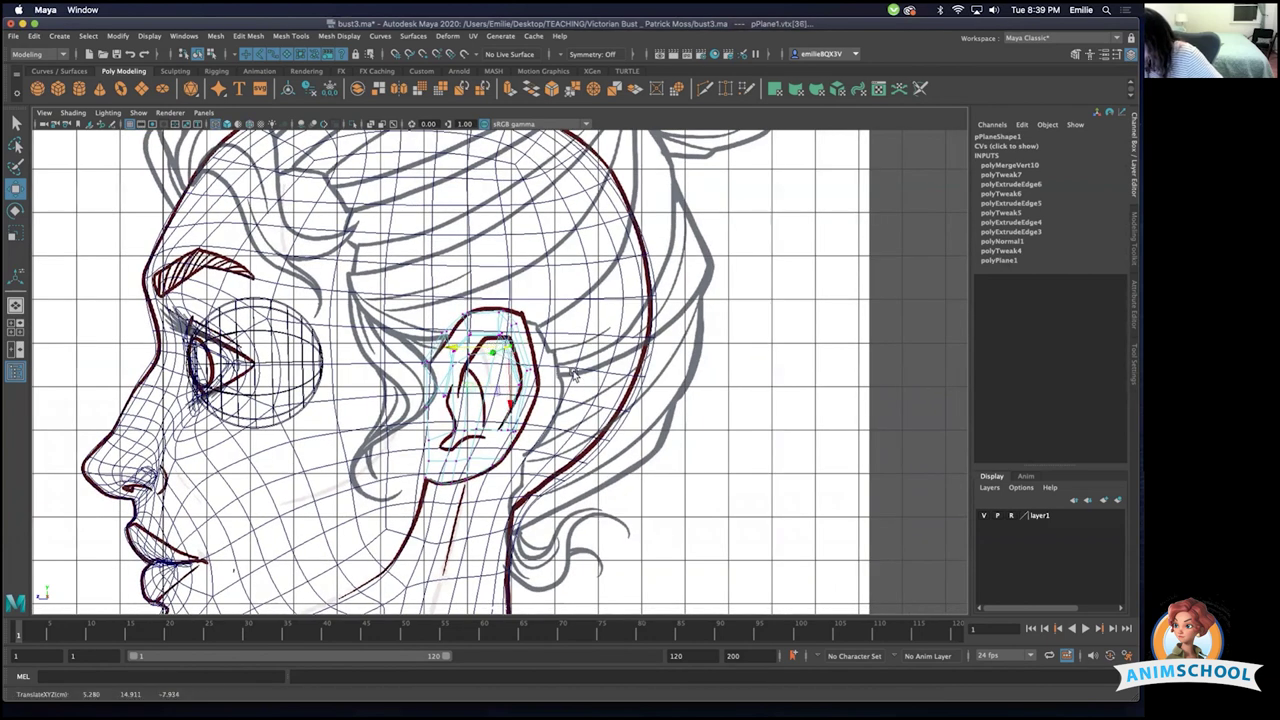
key("5")
key("4")
- Shift the outer rim edges at the ear's upper front slightly to match the drawn outline
scroll(491, 350, "up", 3)
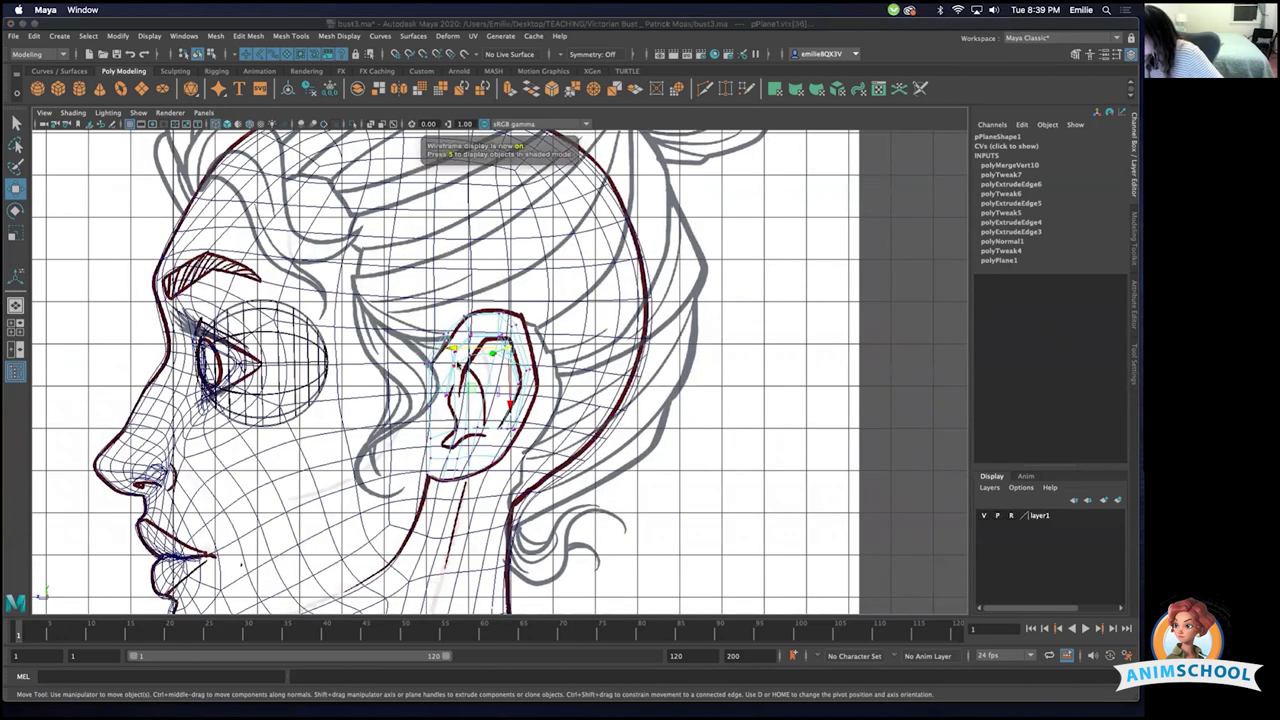
scroll(717, 357, "up", 1)
scroll(423, 342, "up", 2)
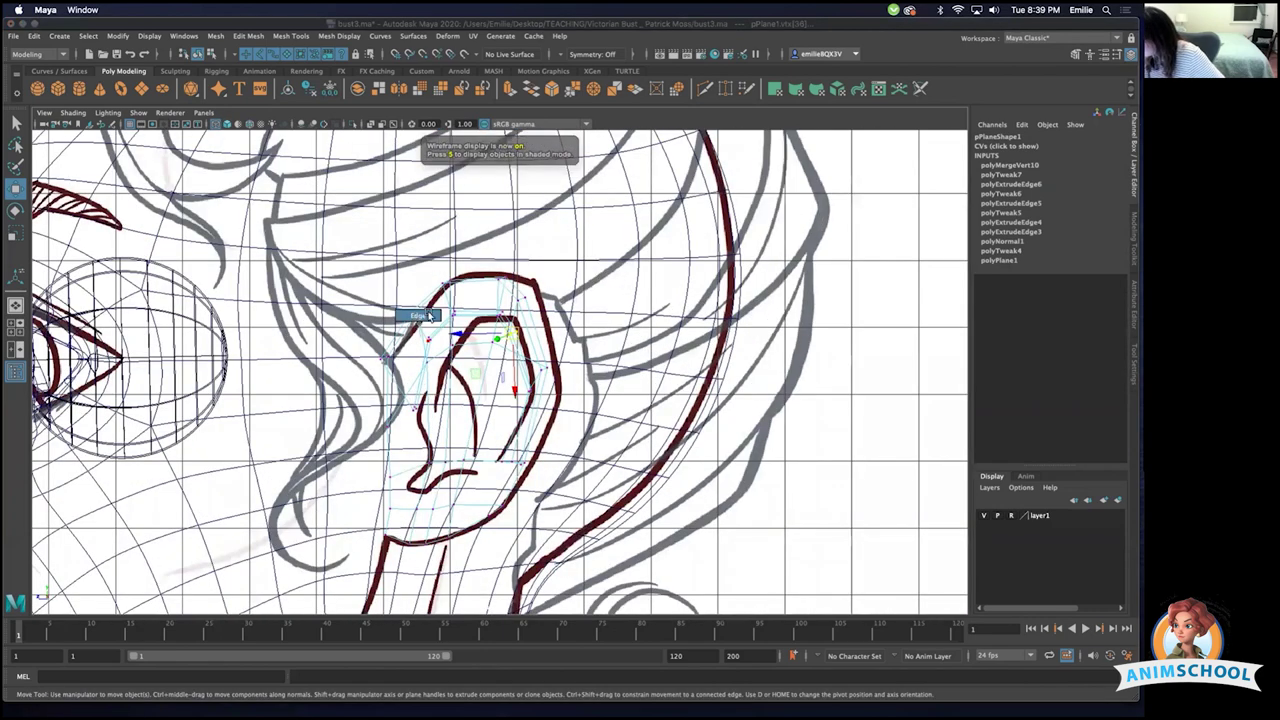
right_click_drag(428, 316, 428, 316)
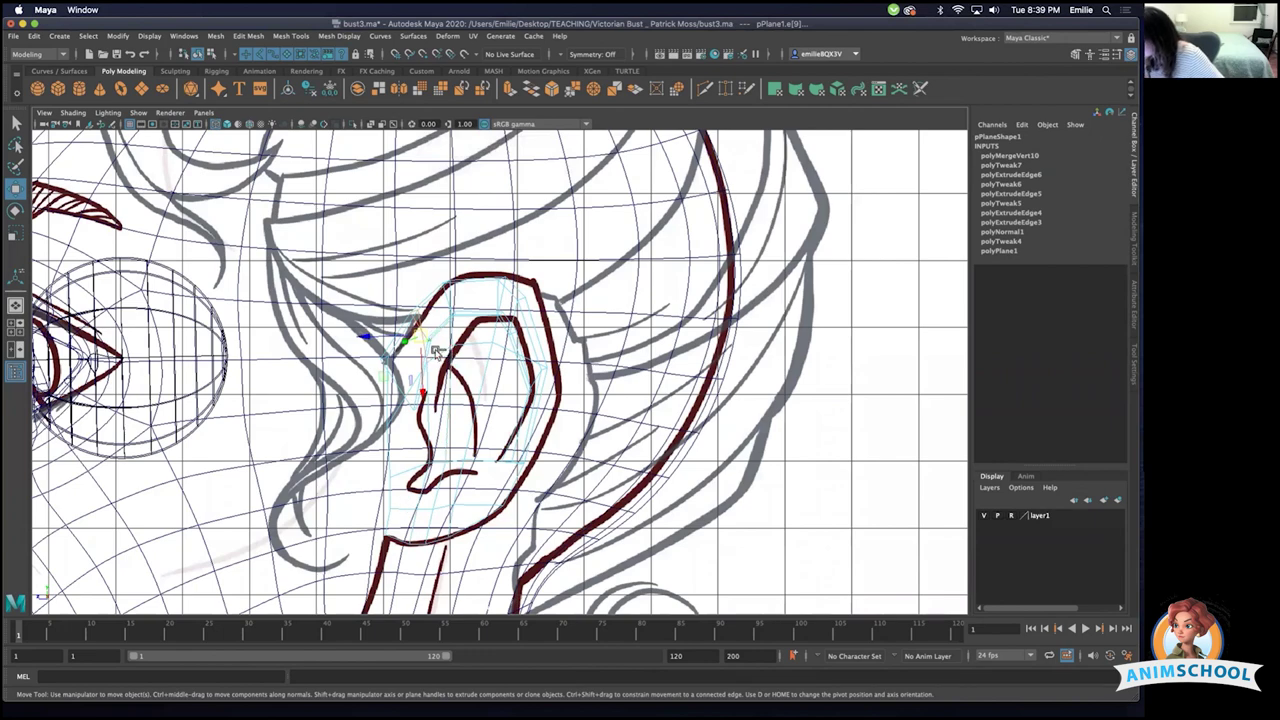
left_click(418, 365)
left_click_drag(419, 328, 422, 330)
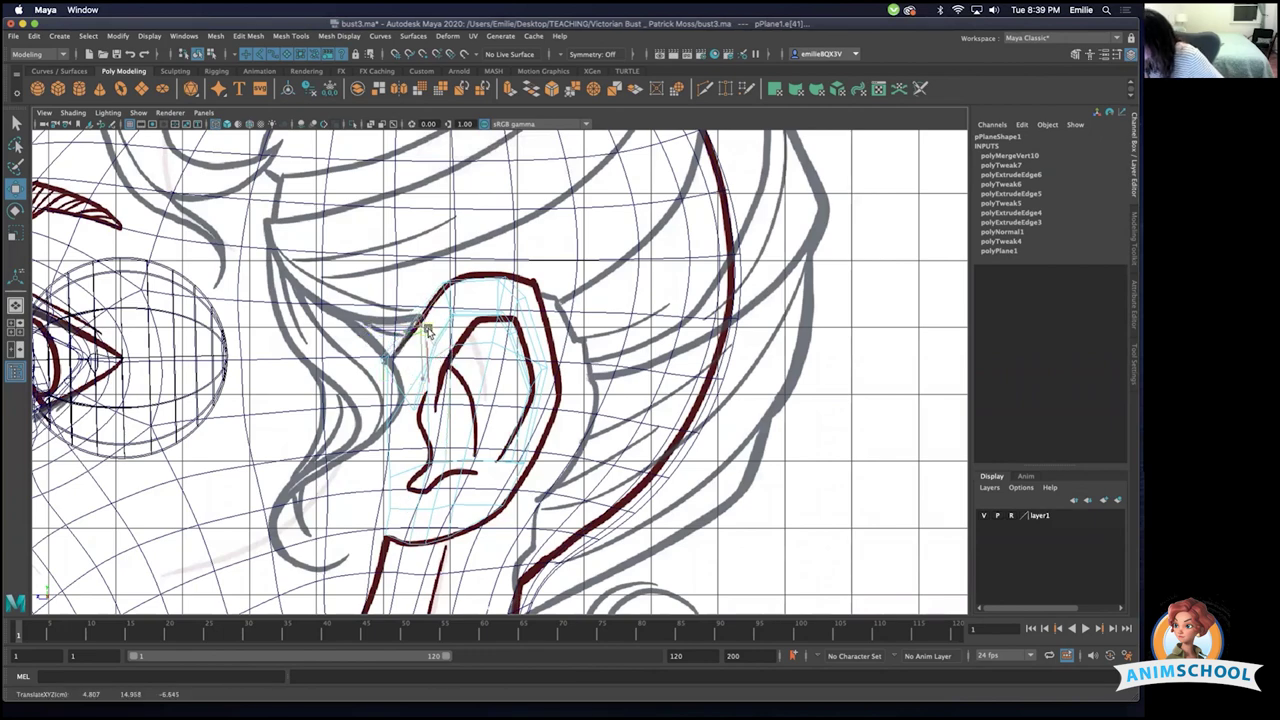
scroll(582, 420, "down", 2)
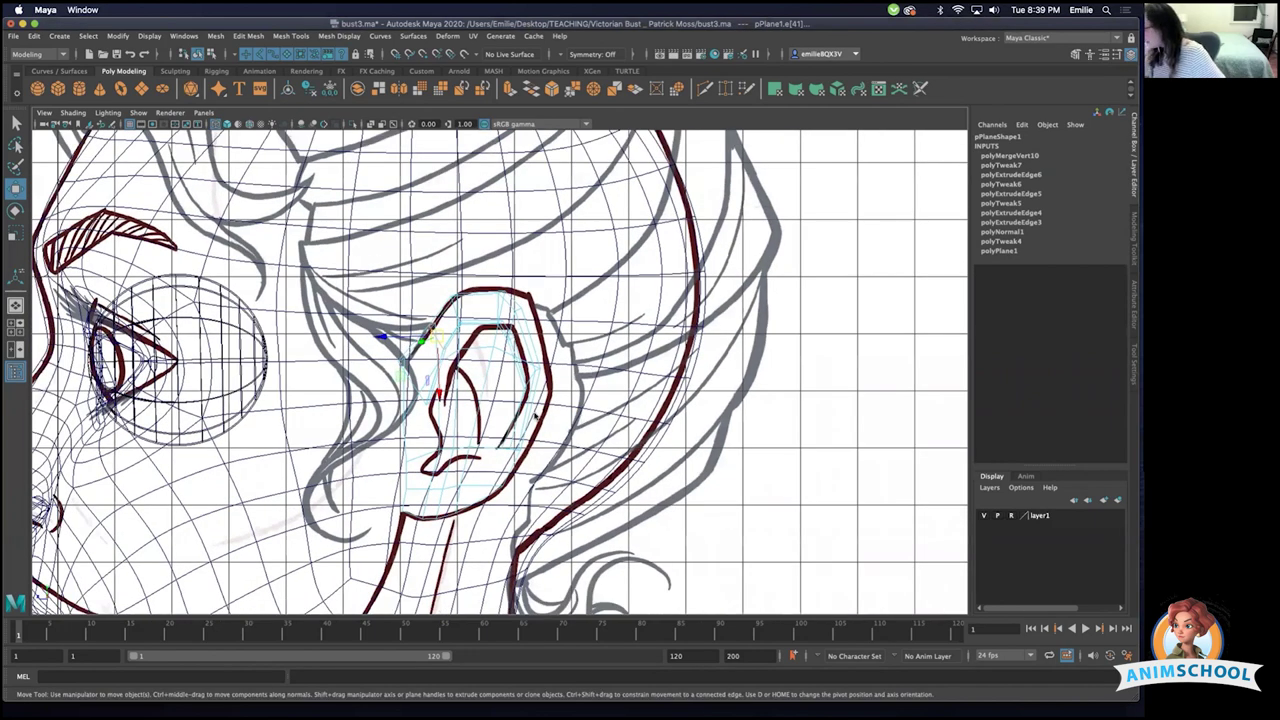
- Extrude the inner edge at the rim's front end and move it across the ear toward the rear wall
key("5")
key("space")
left_click_drag(518, 400, 521, 370)
mouse_move(525, 375)
left_mouse_down("alt")
mouse_move(575, 390)
mouse_move(610, 367)
mouse_move(681, 369)
mouse_move(536, 286)
mouse_move(492, 298)
mouse_move(546, 343)
mouse_move(498, 288)
left_mouse_up("alt")
left_click(497, 284)
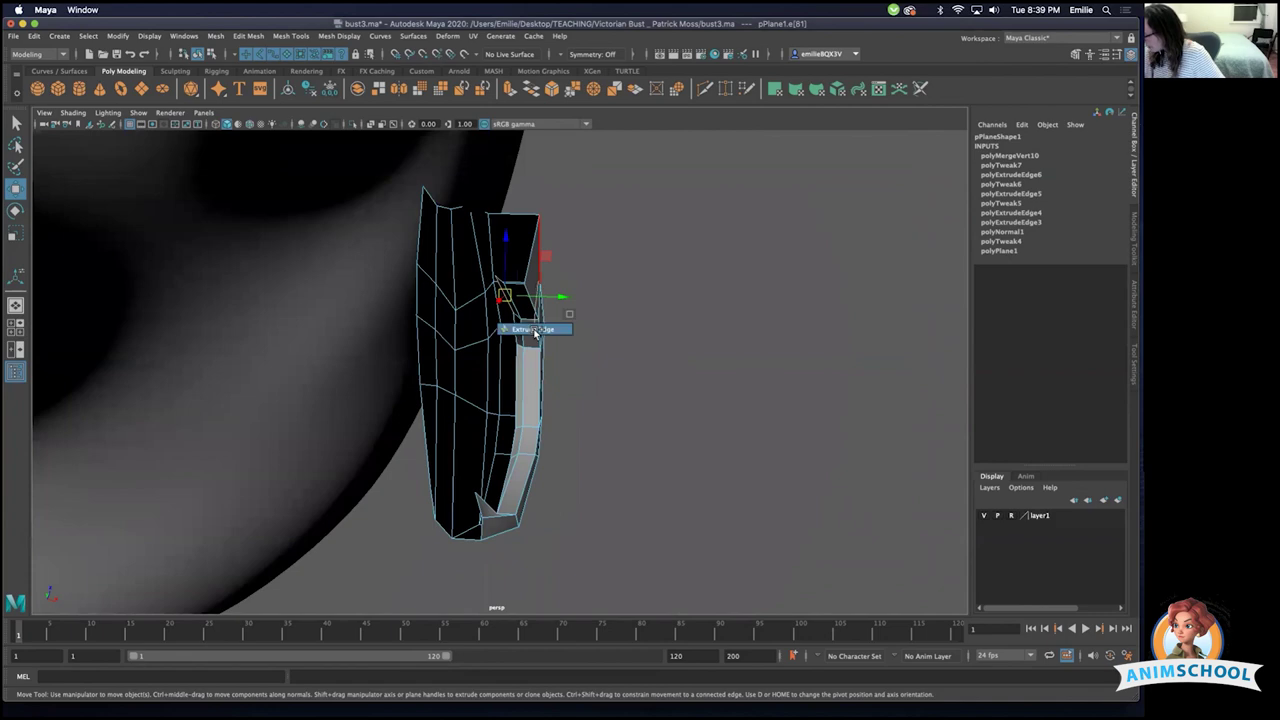
right_click_drag(534, 333, 534, 336, "shift")
left_click_drag(528, 357, 518, 340, "alt")
key("w")
left_click_drag(501, 286, 506, 420)
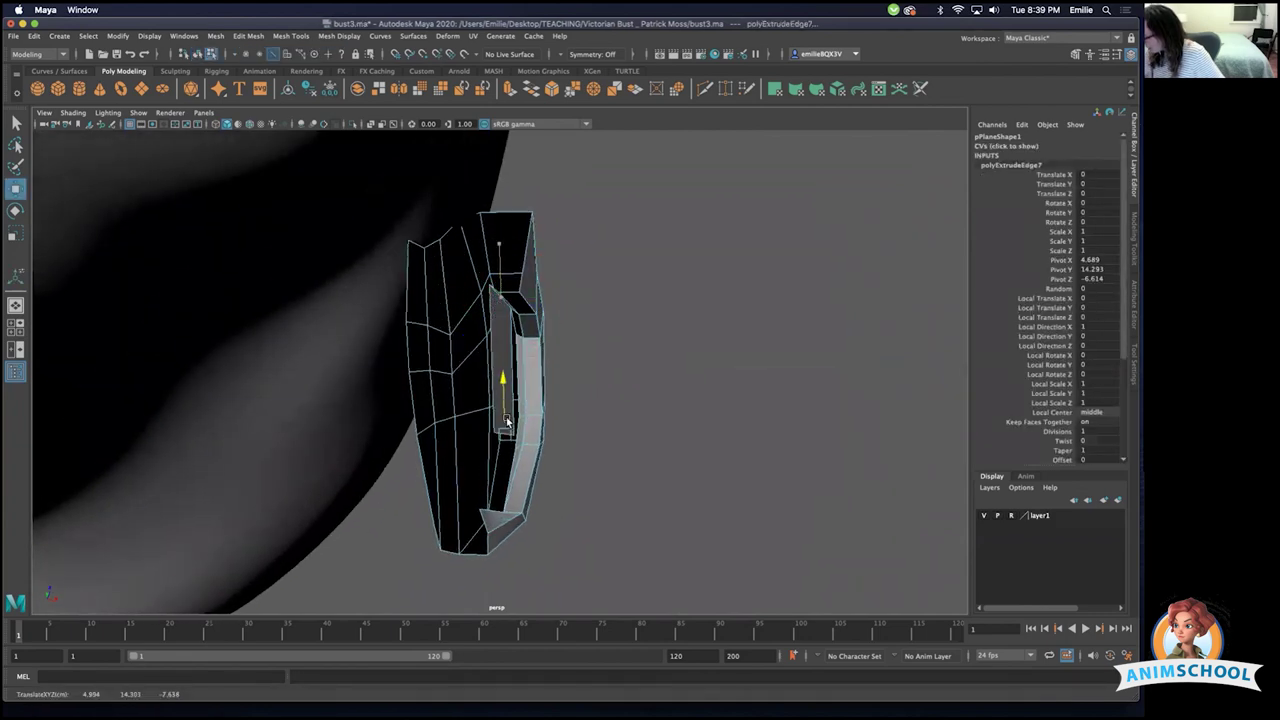
- Align the extruded strip's end vertices with the rear inner wall and merge the overlapping vertices
left_click_drag(510, 470, 493, 530, "alt")
left_click_drag(493, 530, 500, 372, "alt")
left_click(480, 477)
key("4")
key("5")
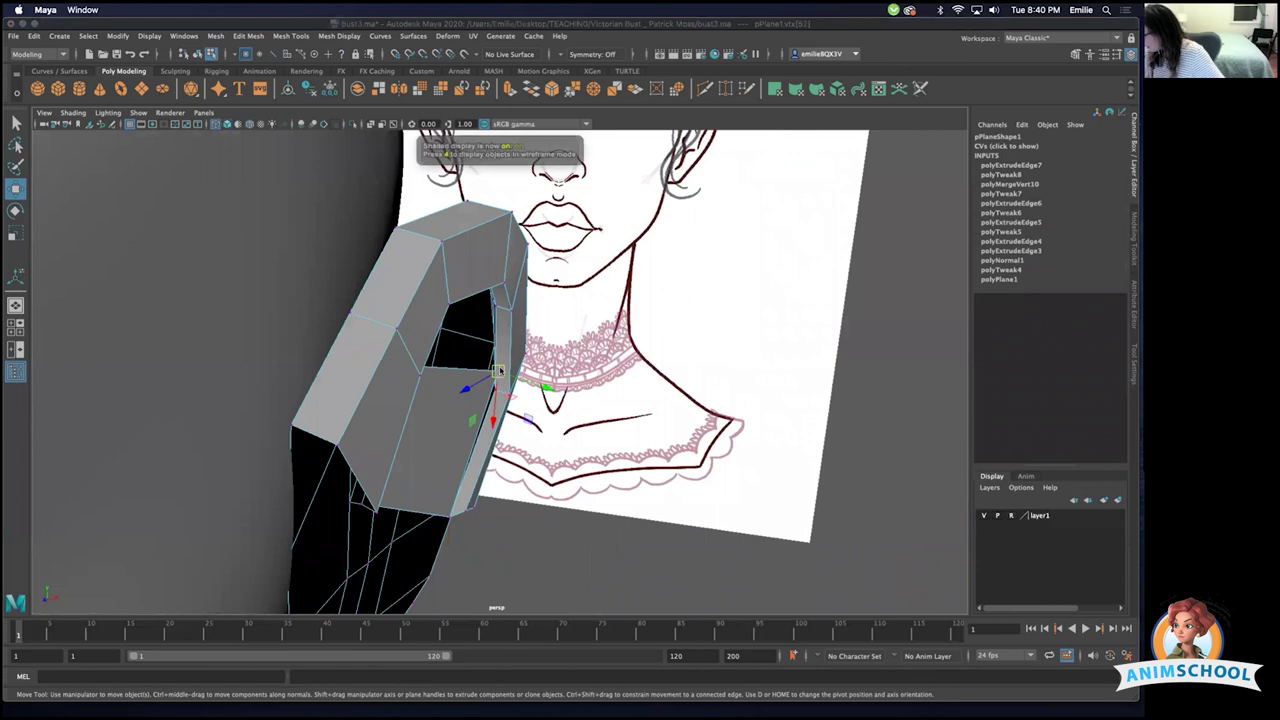
left_click(492, 390)
left_click_drag(519, 437, 551, 380, "alt")
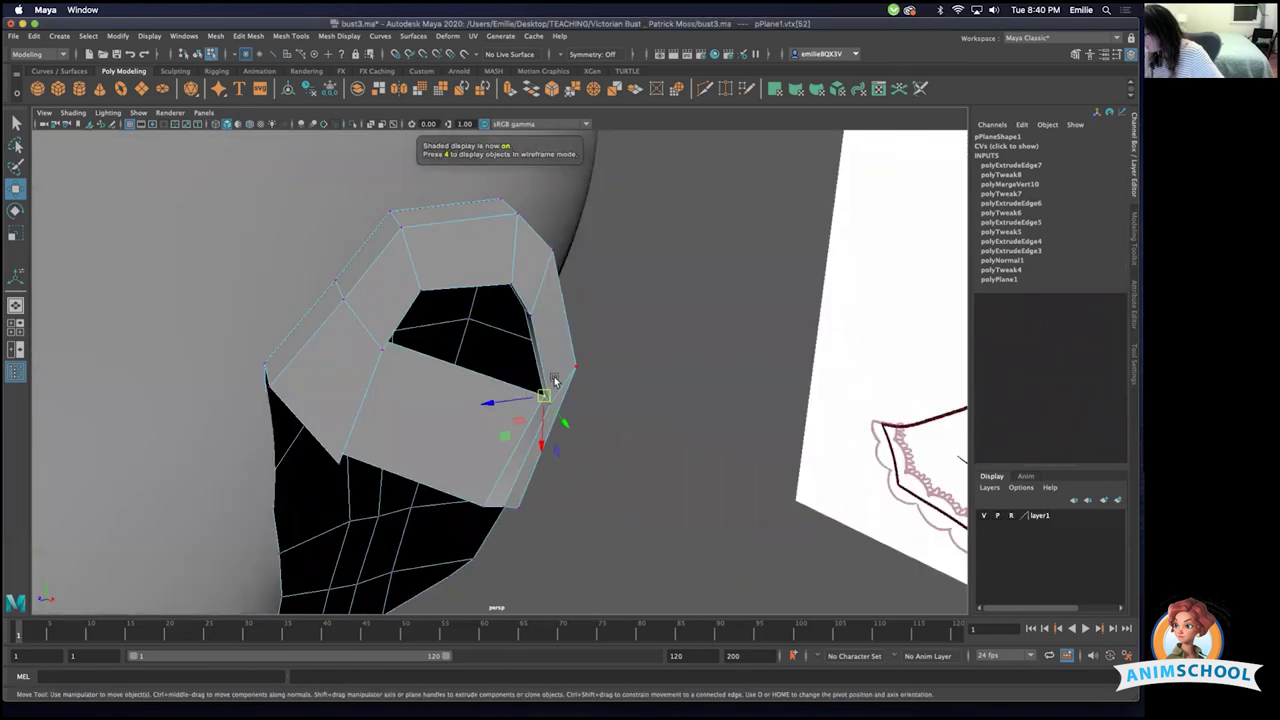
left_click(546, 398)
left_click_drag(512, 480, 461, 525, "shift")
right_click_drag(500, 508, 513, 476, "shift")
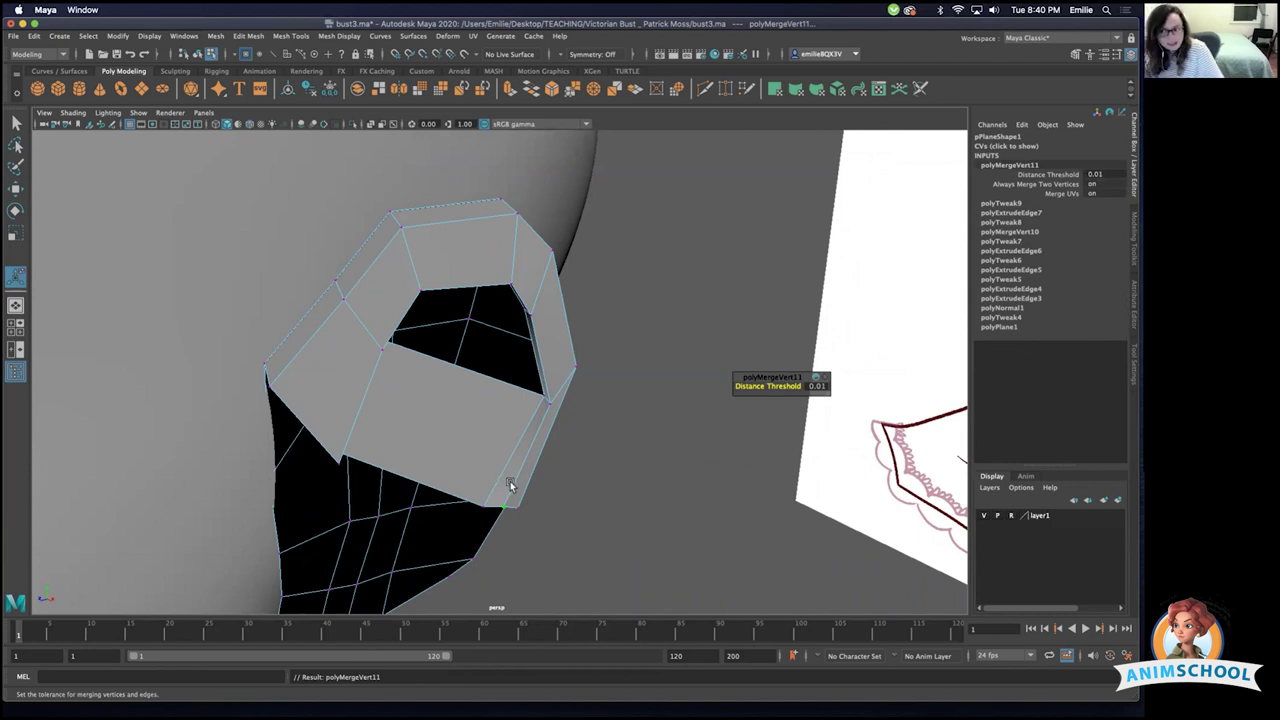
- Snap the rear wall's inner vertex onto the corner of the strip that crosses the ear
left_click_drag(510, 481, 546, 447, "alt")
left_click(547, 391)
key("w")
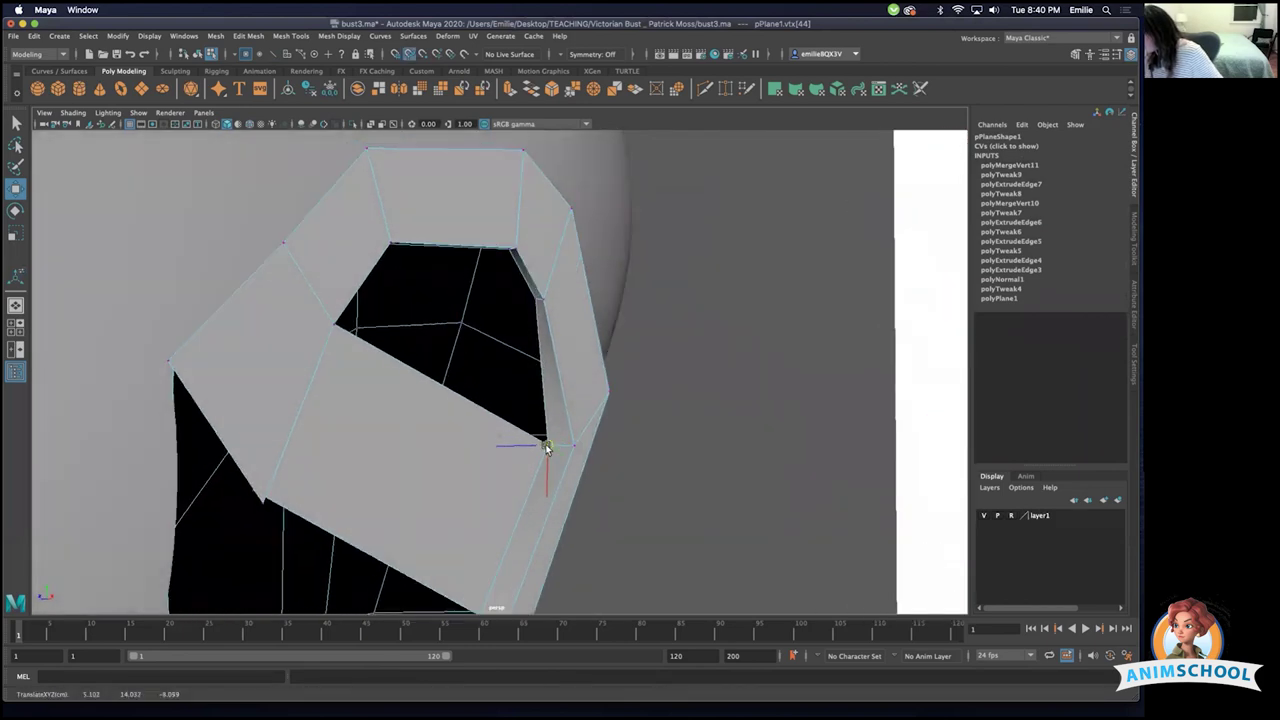
- Select the border edge of the opening inside the upper ear and fill the hole with a face
right_click_drag(572, 430, 420, 424, "alt")
left_click_drag(420, 424, 560, 390, "alt")
right_click_drag(482, 350, 472, 330)
left_click(473, 331)
right_click_drag(502, 275, 510, 437, "shift")
left_click_drag(510, 437, 485, 405, "alt")
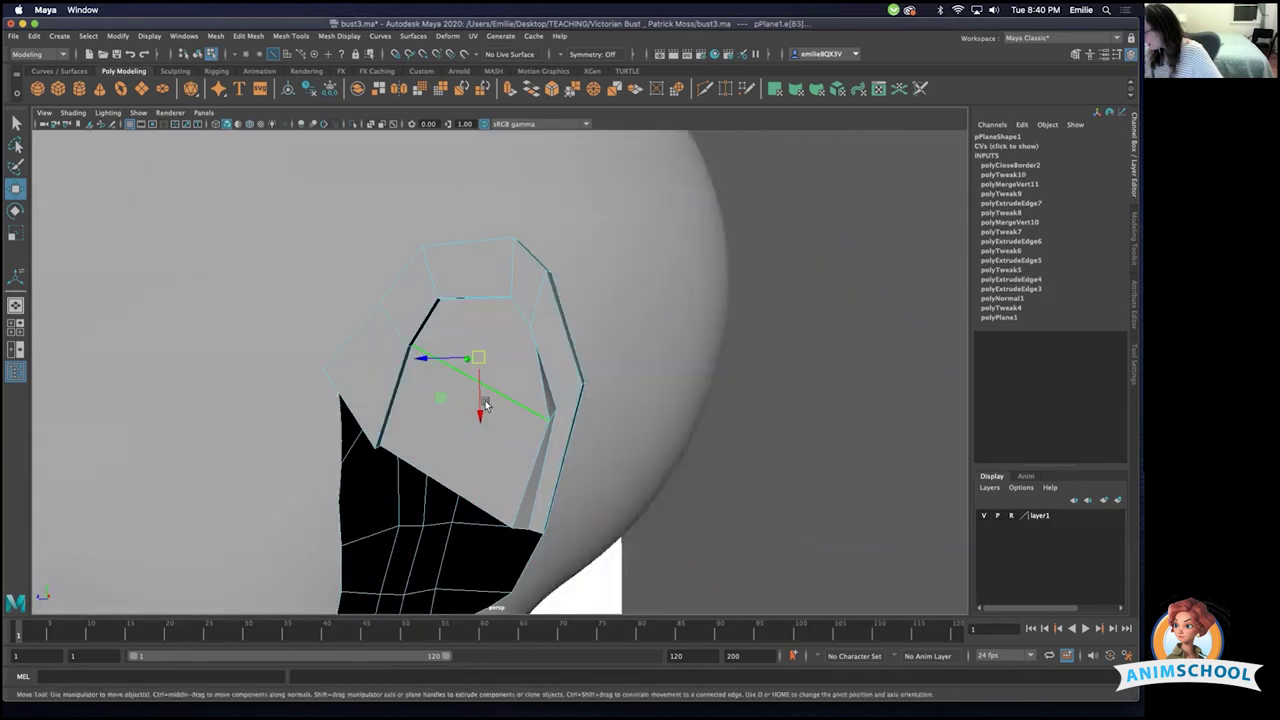
- Compare the filled ear surface with the drawn ear in the side view, in wireframe and shaded display
right_click_drag(486, 404, 521, 375)
key("space")
left_click_drag(534, 377, 590, 395)
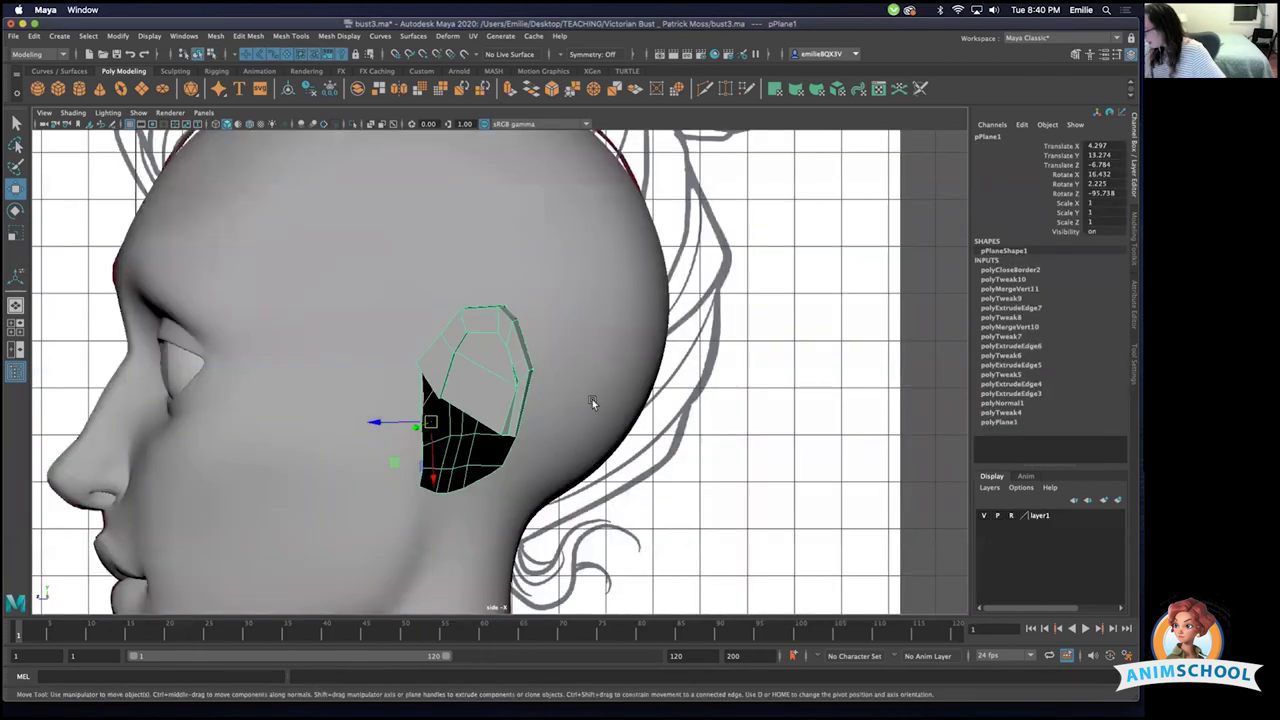
key("4")
key("5")
key("4")
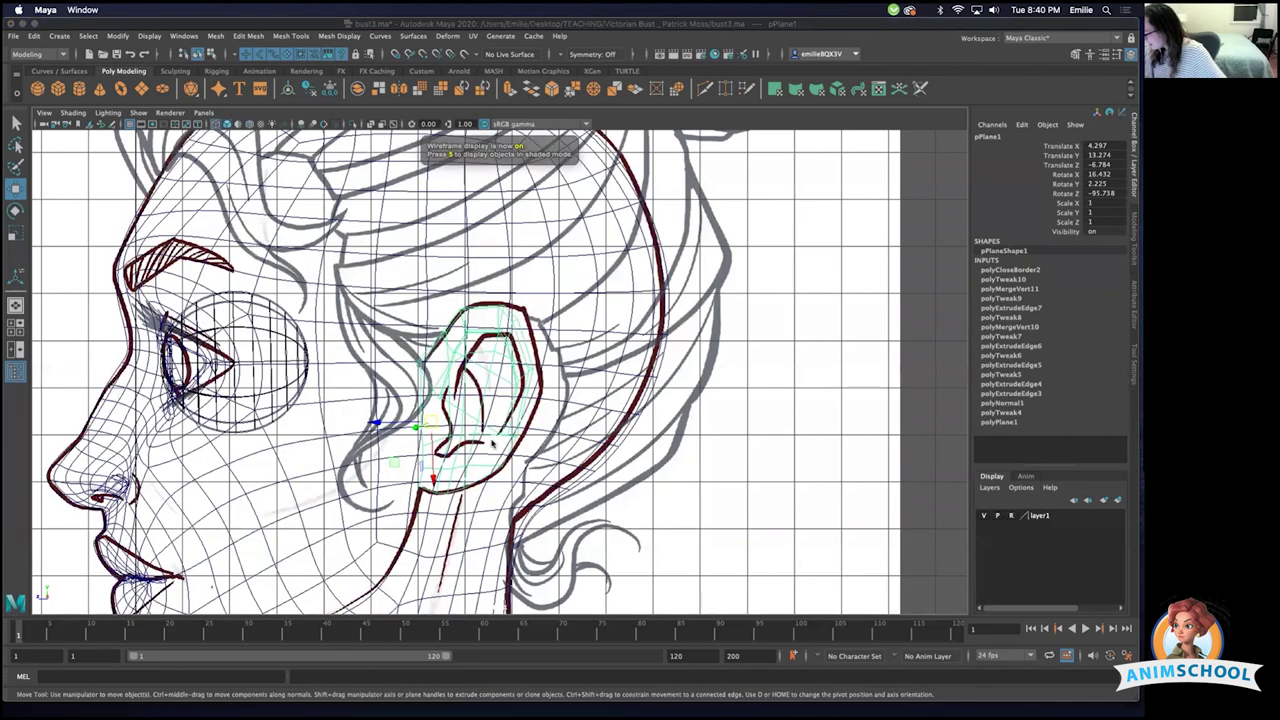
key("5")
scroll(470, 380, "up", 6)
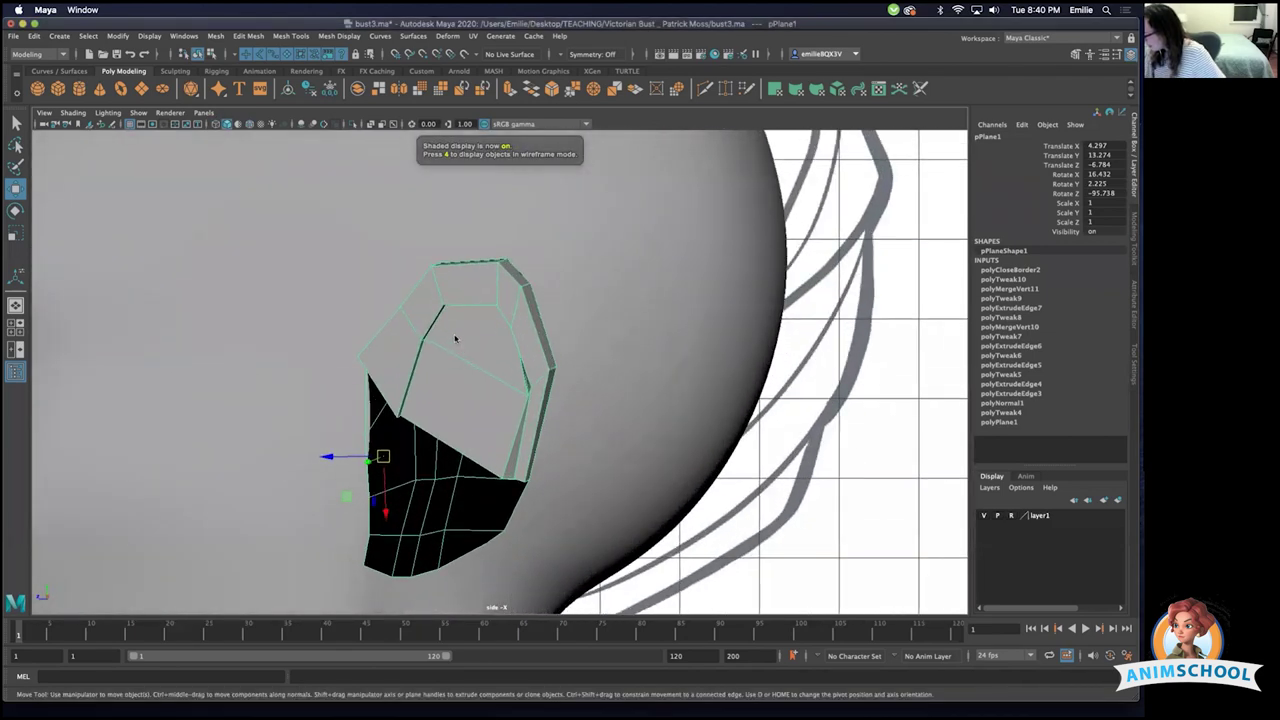
- Cut new edges with Multi-Cut across the filled inner-ear face, running from the front rim's inner corner through a point in its middle
right_click_drag(455, 340, 415, 332, "shift")
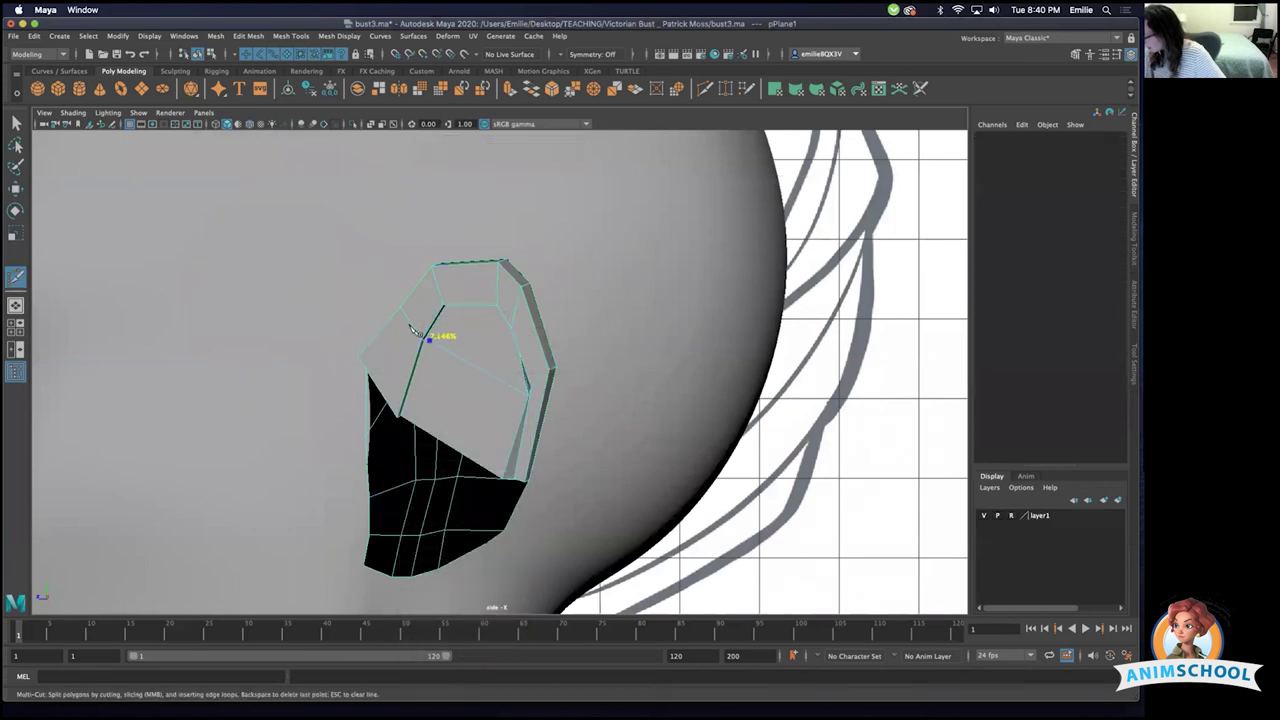
key("4")
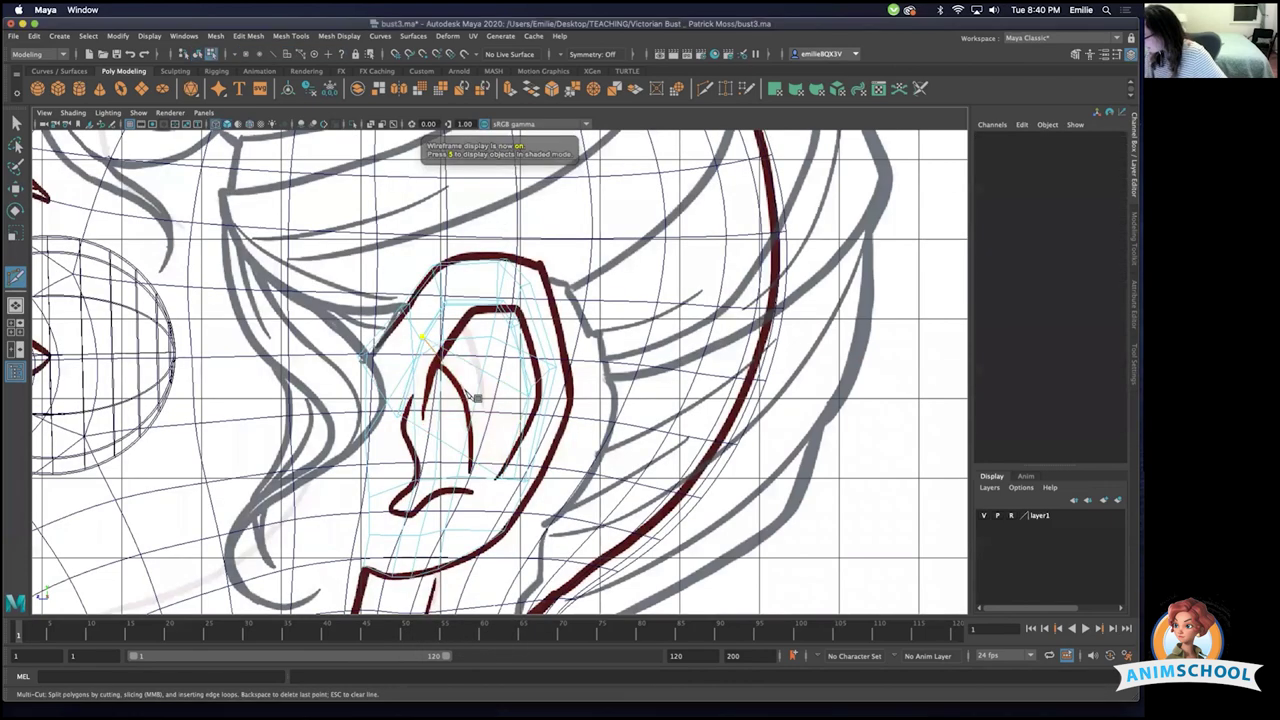
left_click(401, 413)
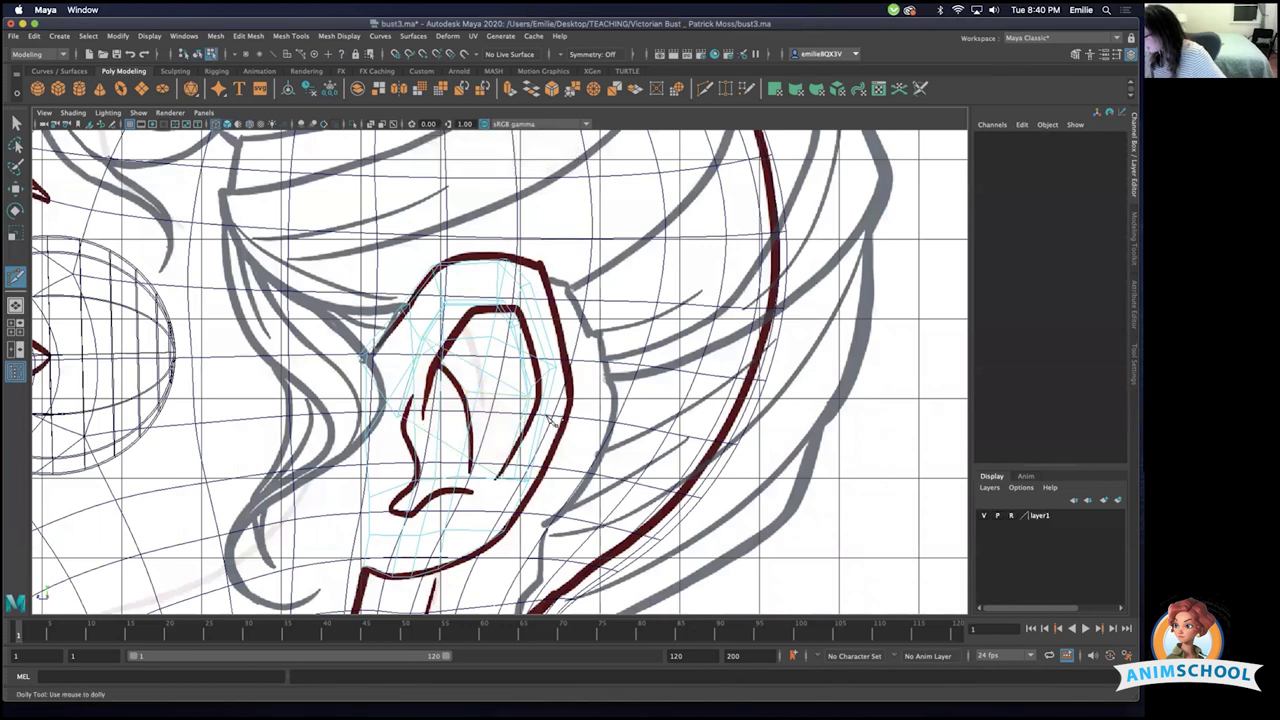
- Extend the cut from the face's middle point across the front inner wall and over the rim to its outer edge
scroll(535, 421, "down", 1)
key("5")
key("space")
mouse_move(485, 377)
left_mouse_down()
mouse_move(483, 347)
mouse_move(535, 370)
left_mouse_up()
middle_click_drag(535, 370, 493, 353, "alt")
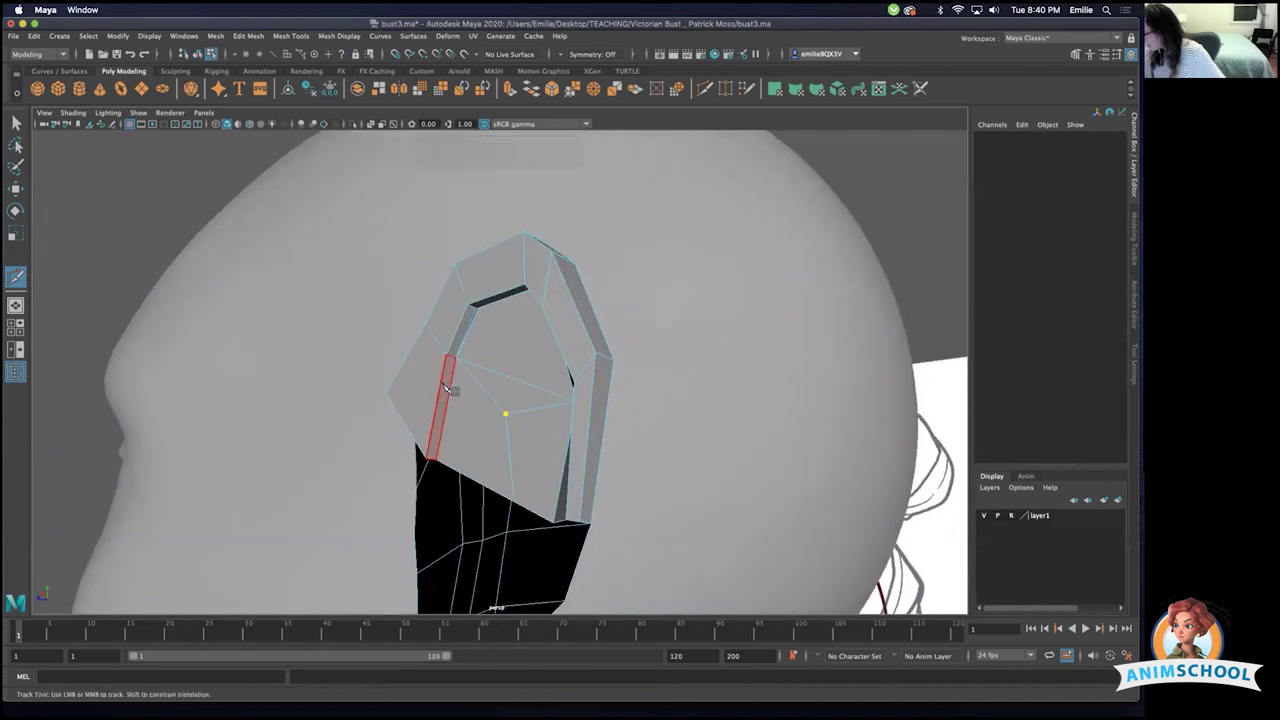
left_click_drag(452, 390, 537, 432, "alt")
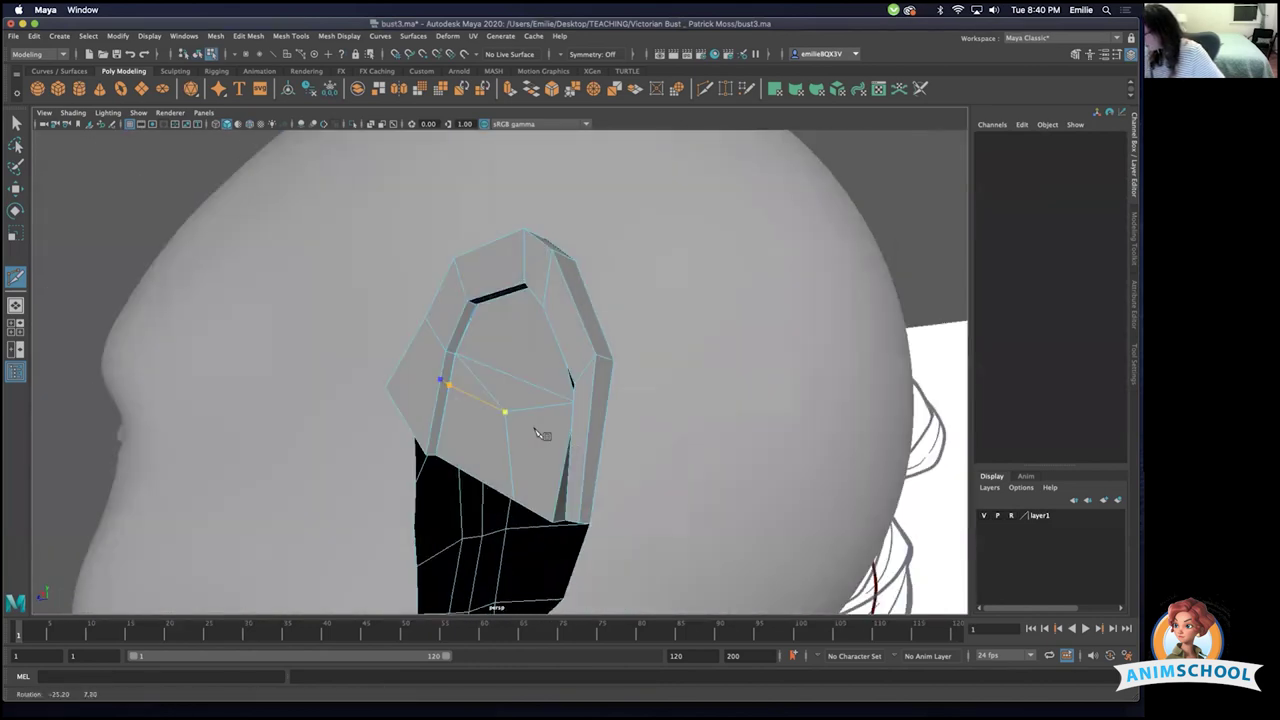
left_click_drag(472, 389, 381, 359, "alt")
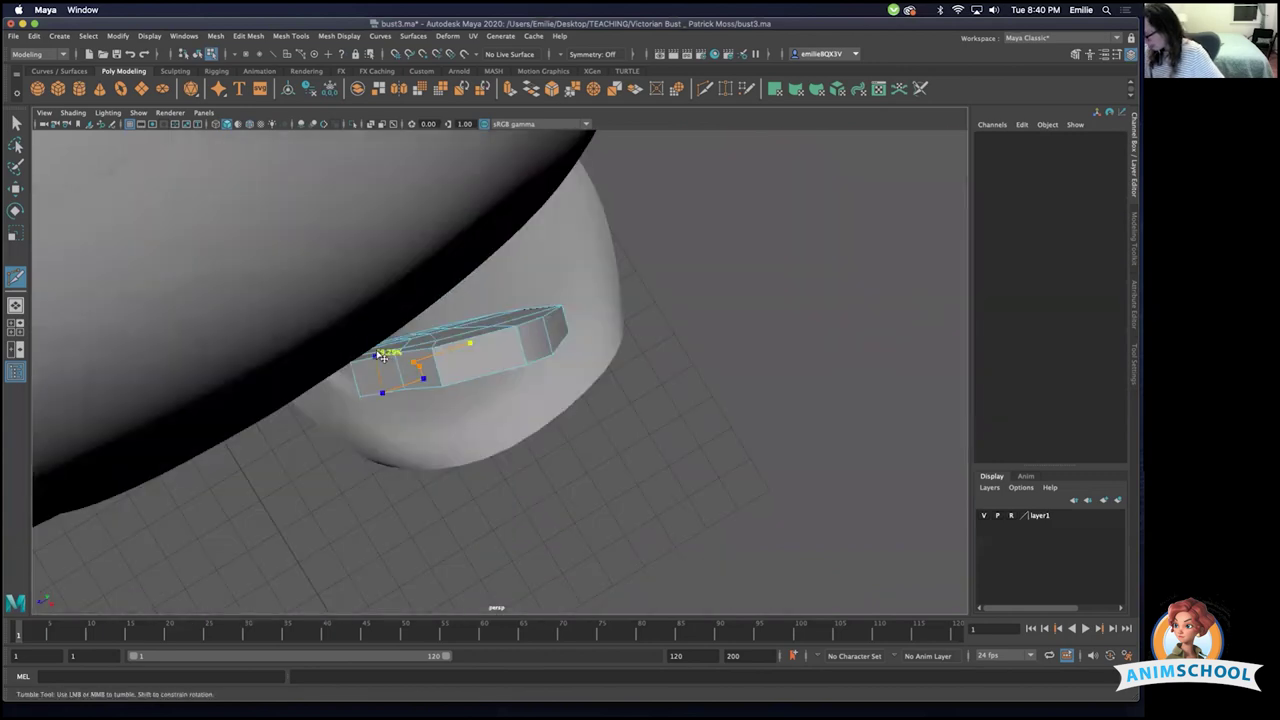
left_click_drag(432, 449, 467, 378, "alt")
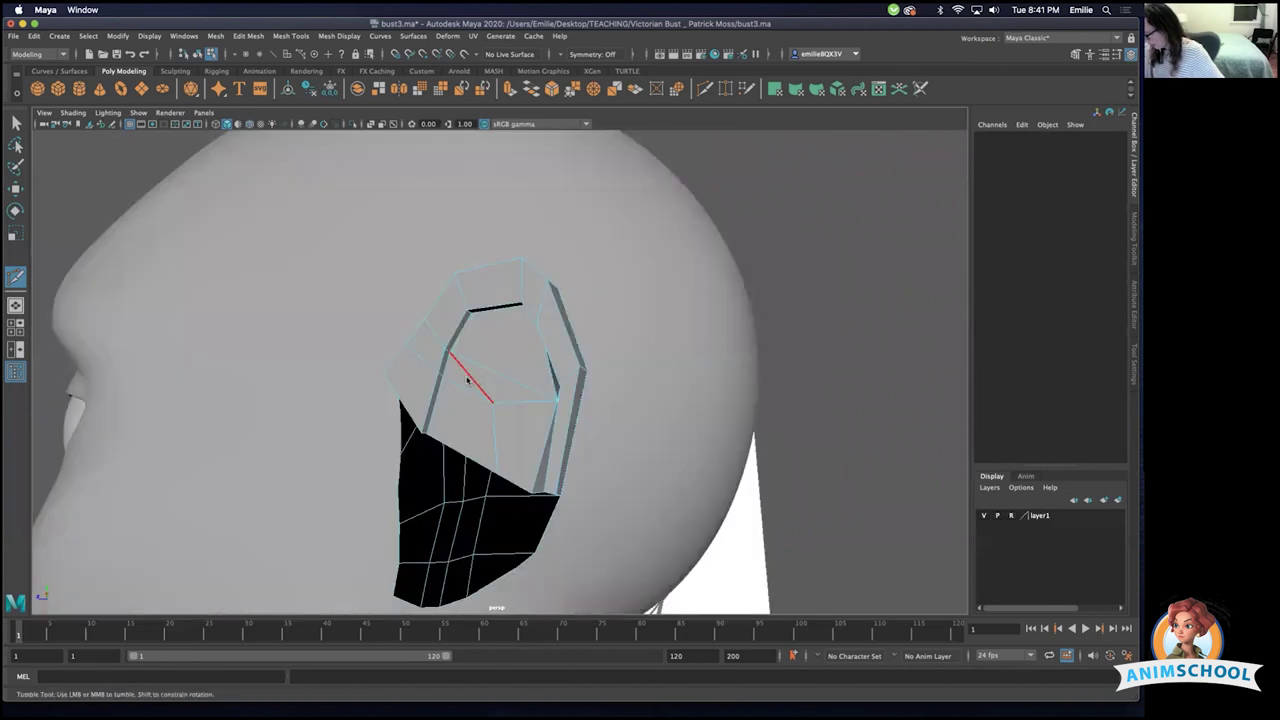
- Delete the diagonal edge between the front rim's inner corner and the middle point of the filled face
left_click(463, 373)
key("Delete")
left_click_drag(530, 459, 506, 428, "alt")
left_click(498, 440)
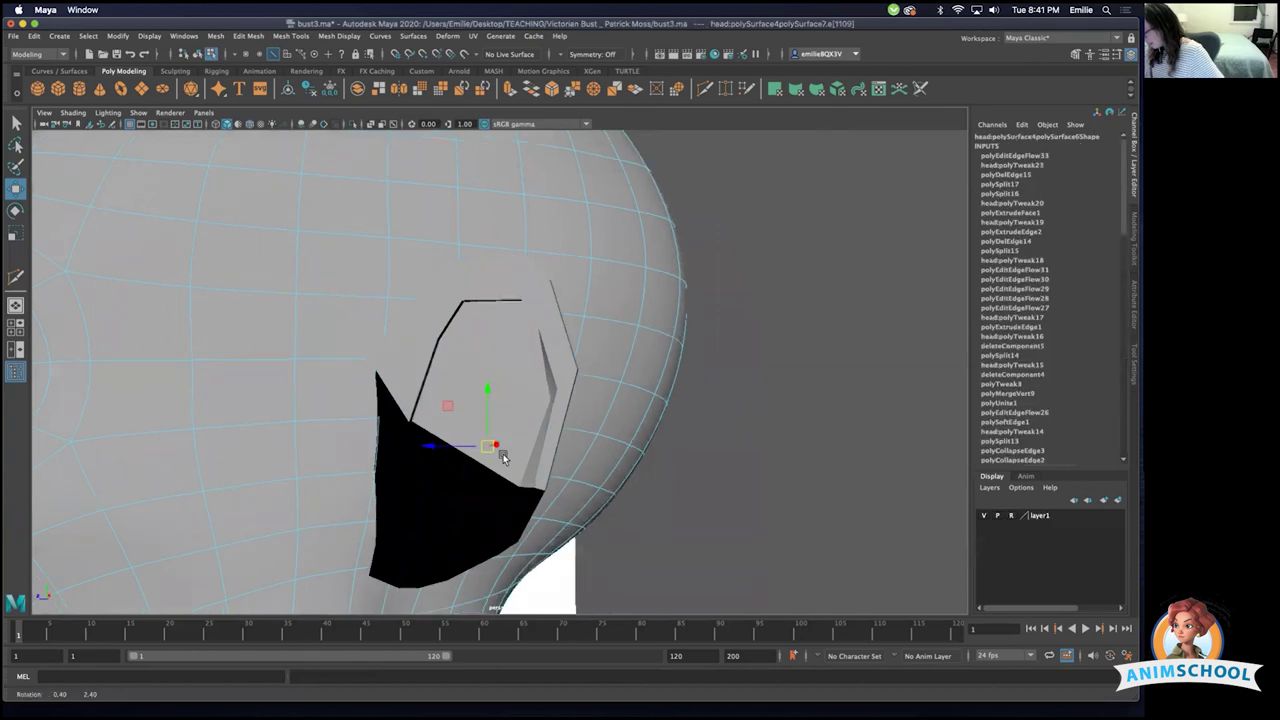
key("F8")
- Insert an edge loop beside the cut that crosses the front rim and the ear's filled inner surface
left_click_drag(514, 388, 536, 418, "alt")
key("space")
scroll(536, 417, "up", 1)
key("4")
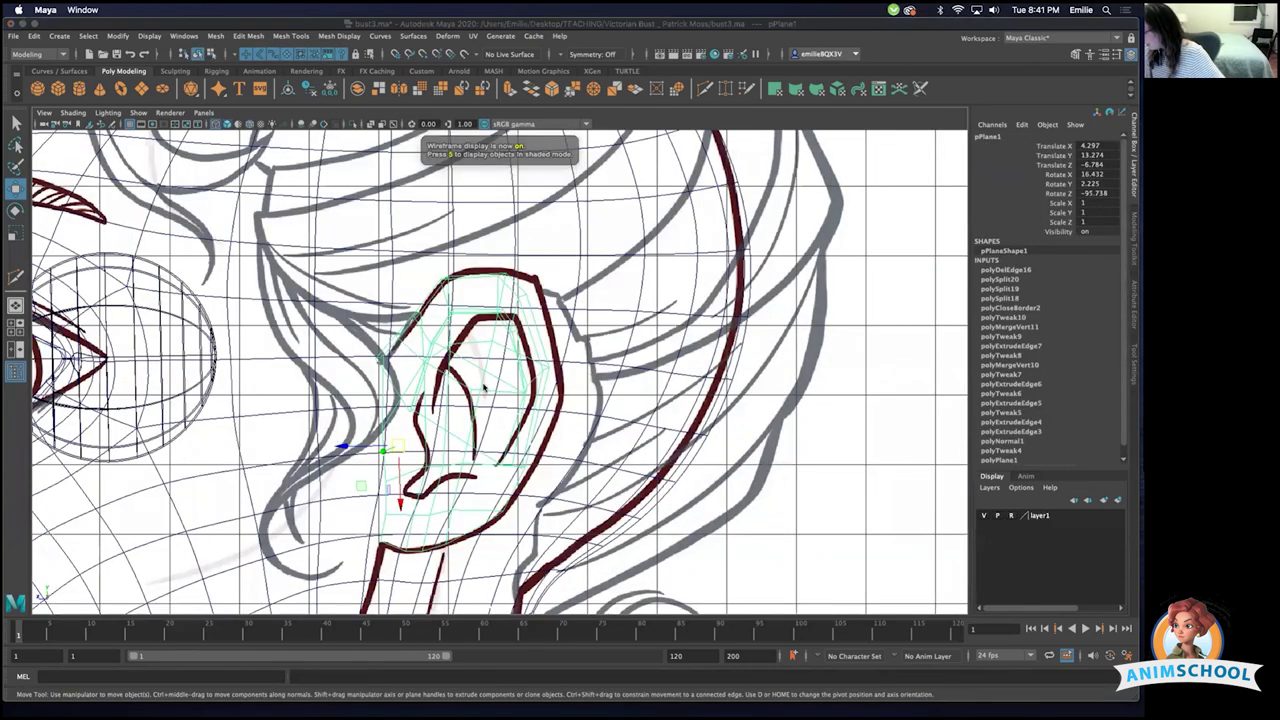
key("5")
right_click(484, 386, "shift")
left_click(443, 401)
left_click(480, 394)
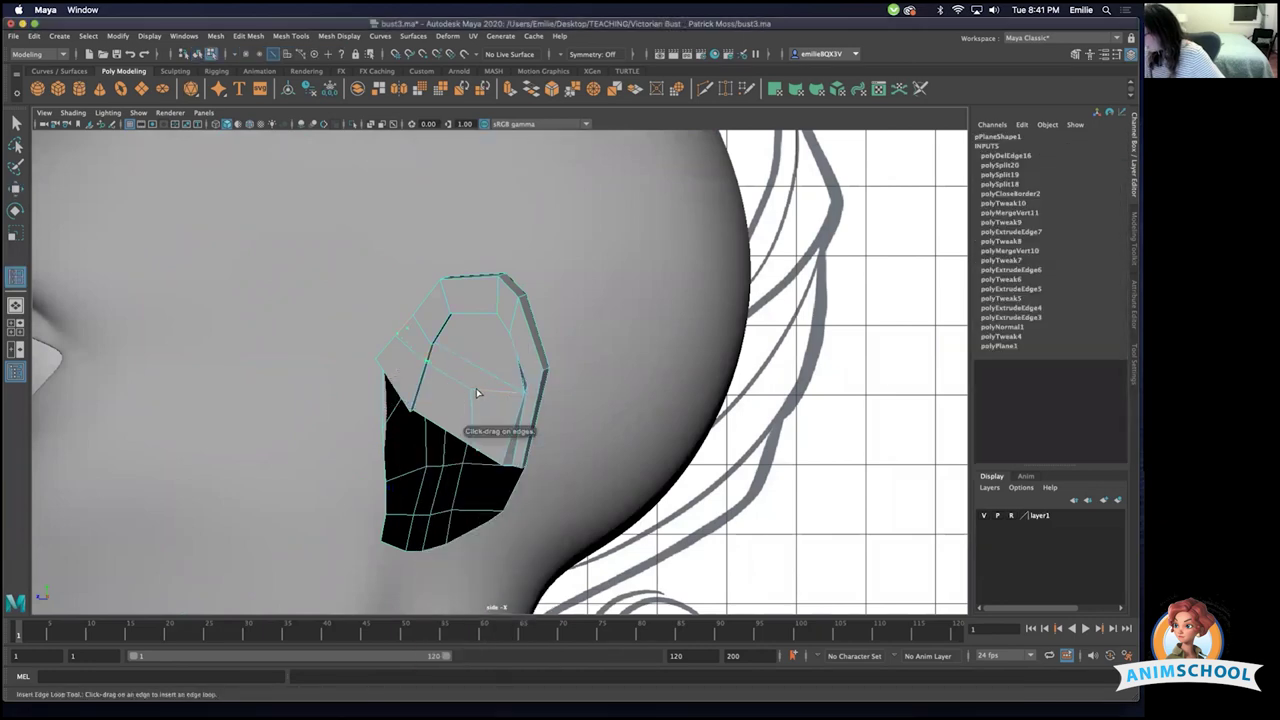
key("space")
left_click_drag(496, 399, 497, 370)
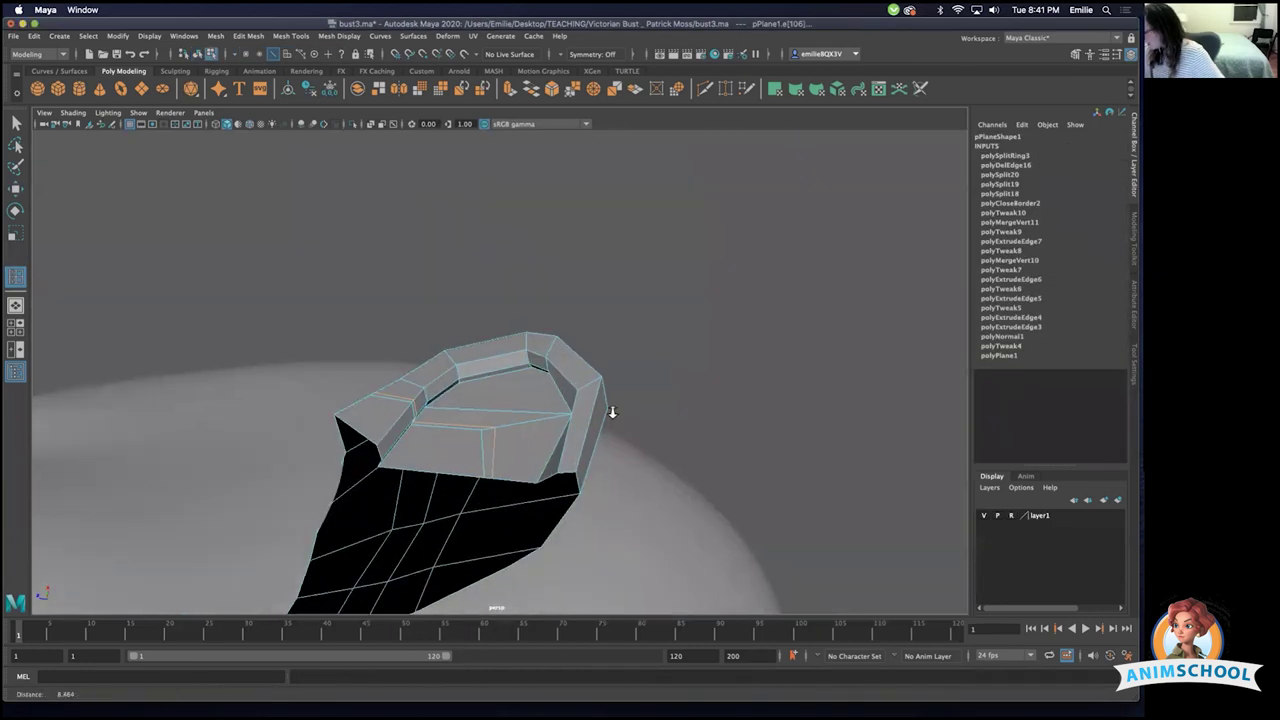
- Inspect the new edge loop on the inner ear surface at component level and preview the ear smoothed
left_click_drag(608, 411, 610, 538, "alt")
left_click_drag(494, 446, 480, 448, "alt")
key("w")
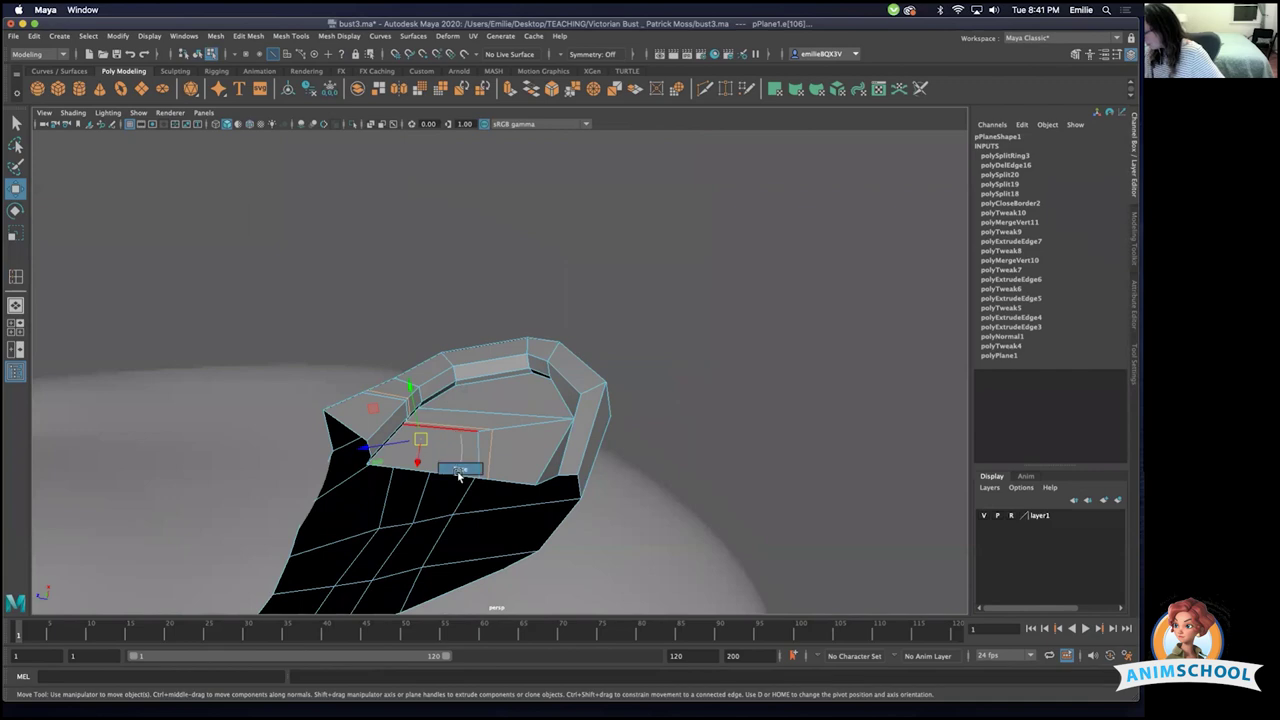
right_click_drag(458, 473, 458, 474)
left_click(453, 456)
left_click_drag(453, 456, 490, 395, "alt")
key("F8")
key("3")
left_click(639, 465)
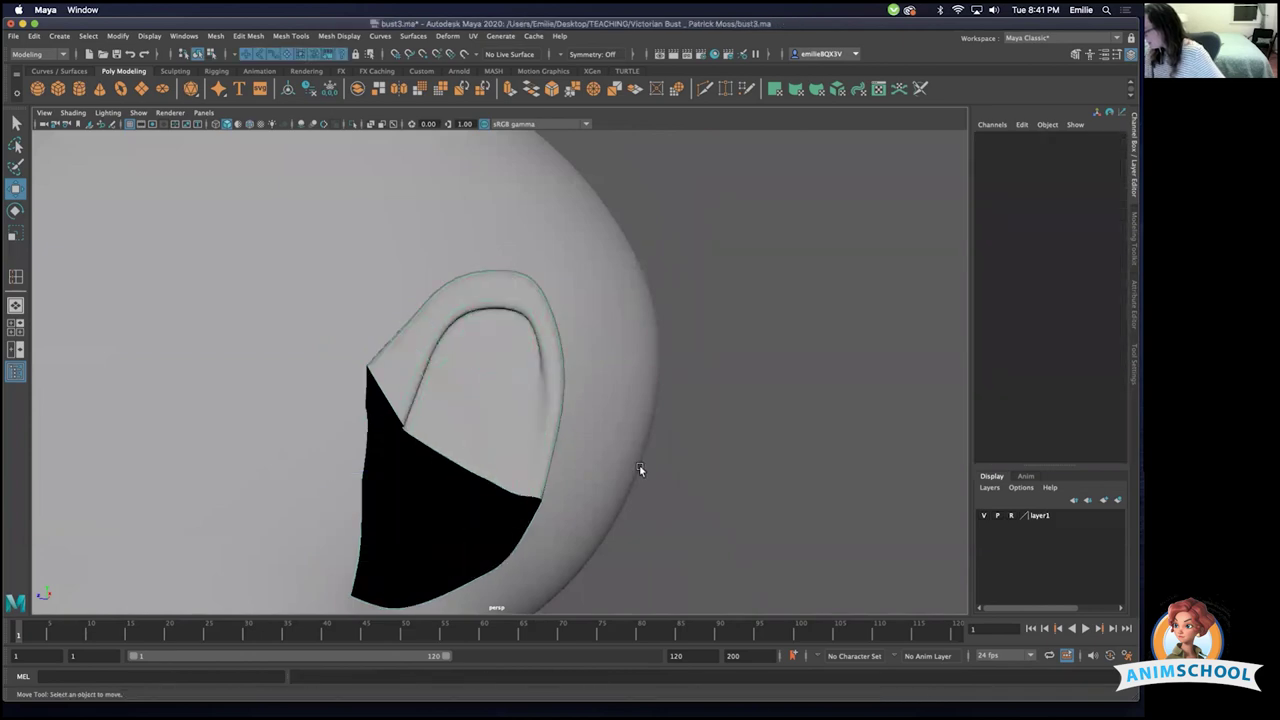
- Examine the smoothed ear on the head from several angles and reselect it in unsmoothed display
left_click_drag(639, 465, 566, 457, "alt")
right_click_drag(566, 457, 423, 450, "alt")
mouse_move(535, 465)
left_mouse_down("alt")
mouse_move(459, 468)
mouse_move(469, 351)
left_mouse_up("alt")
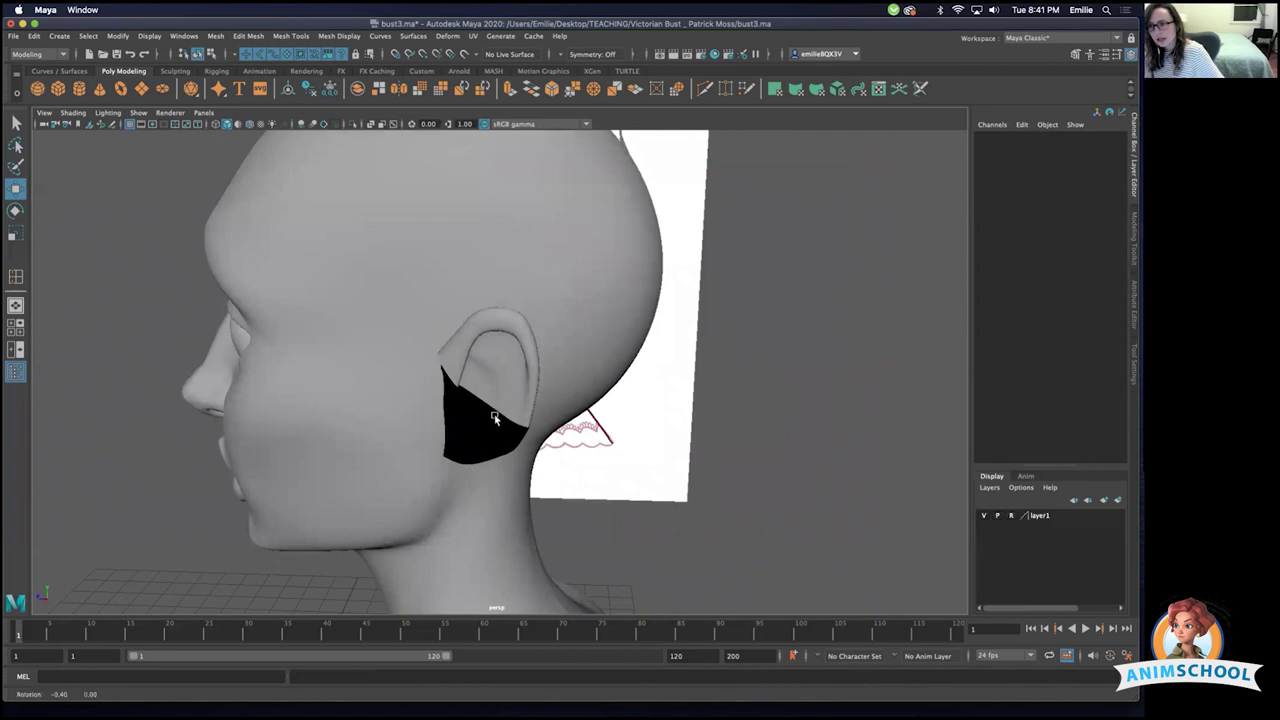
mouse_move(494, 418)
left_mouse_down("alt")
mouse_move(608, 428)
mouse_move(413, 357)
left_mouse_up("alt")
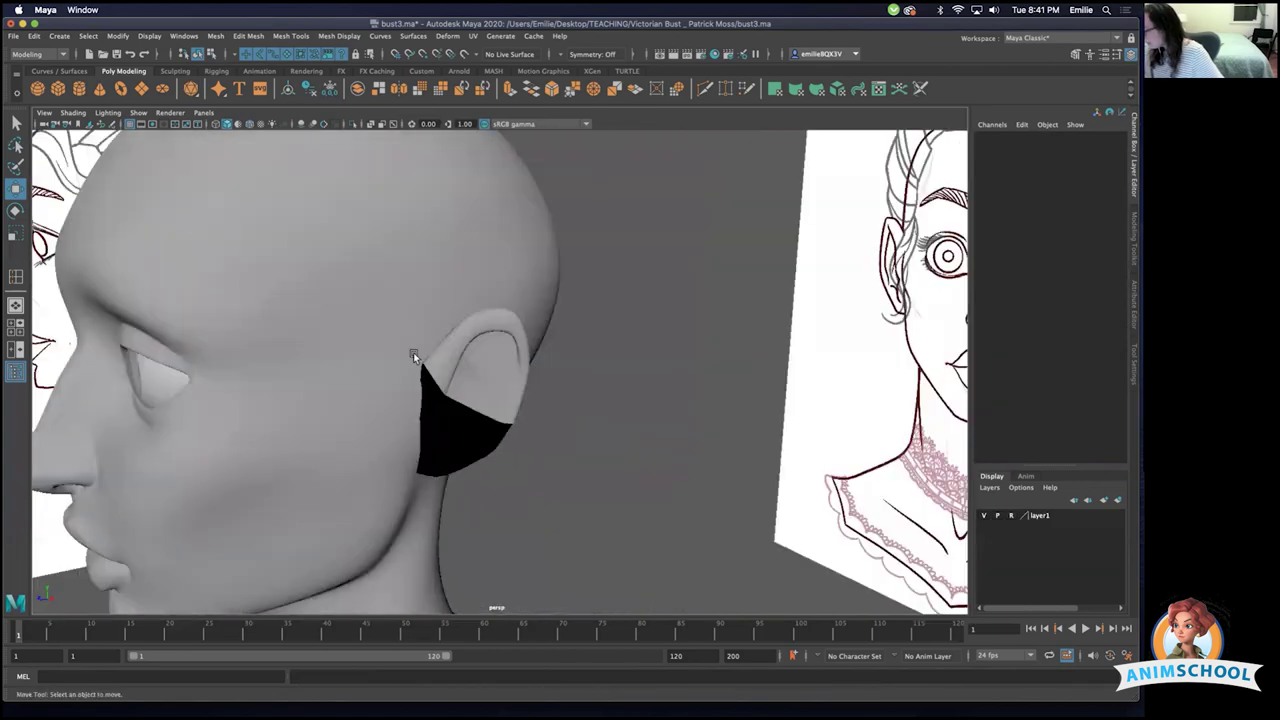
left_click_drag(536, 413, 507, 402, "alt")
mouse_move(512, 325)
left_mouse_down("alt")
mouse_move(545, 420)
mouse_move(490, 455)
mouse_move(388, 429)
mouse_move(667, 499)
mouse_move(620, 480)
left_mouse_up("alt")
left_click(492, 461)
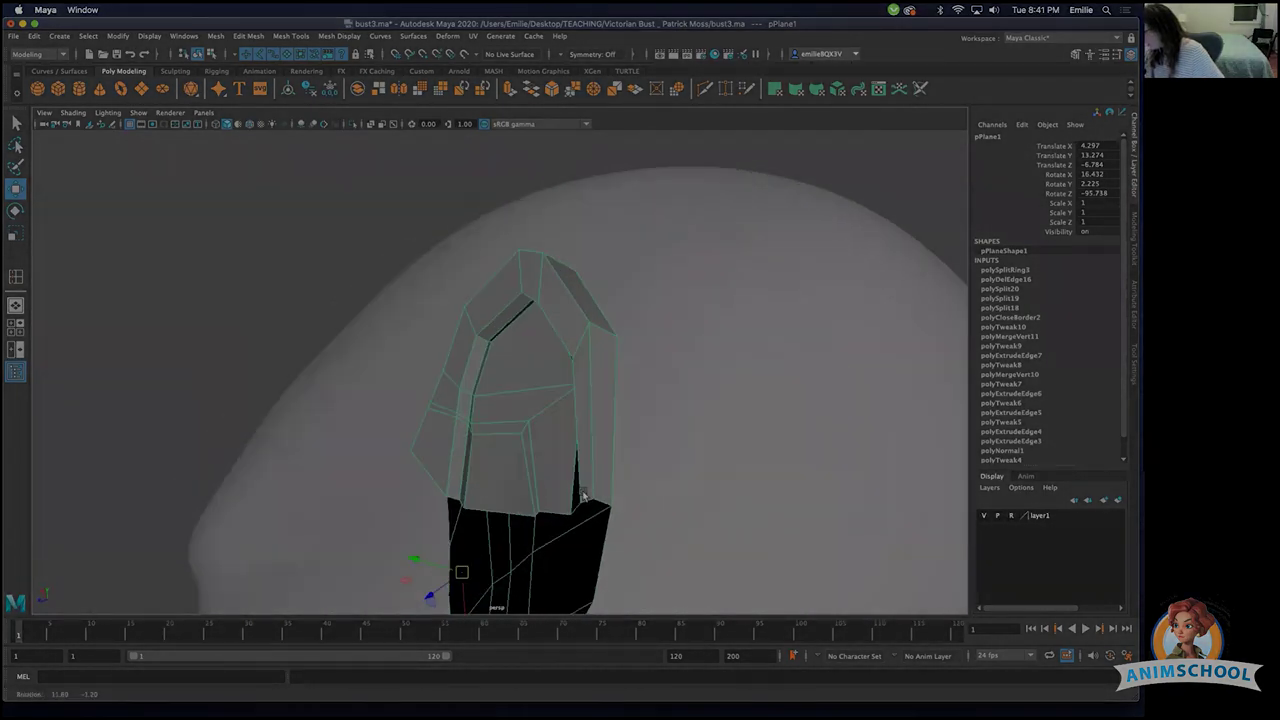